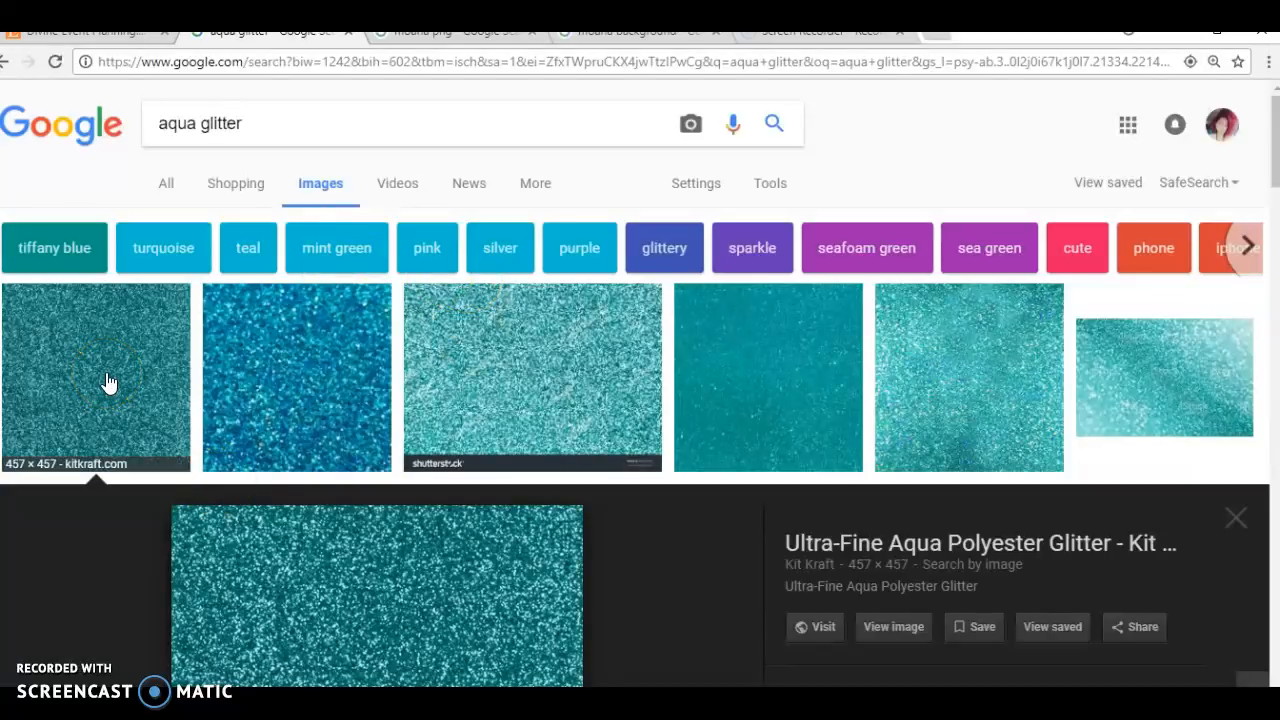
Browse the aqua glitter image results and preview several glitter textures and their related images.
{"action": "mouse_move", "coordinate": [756, 700]}
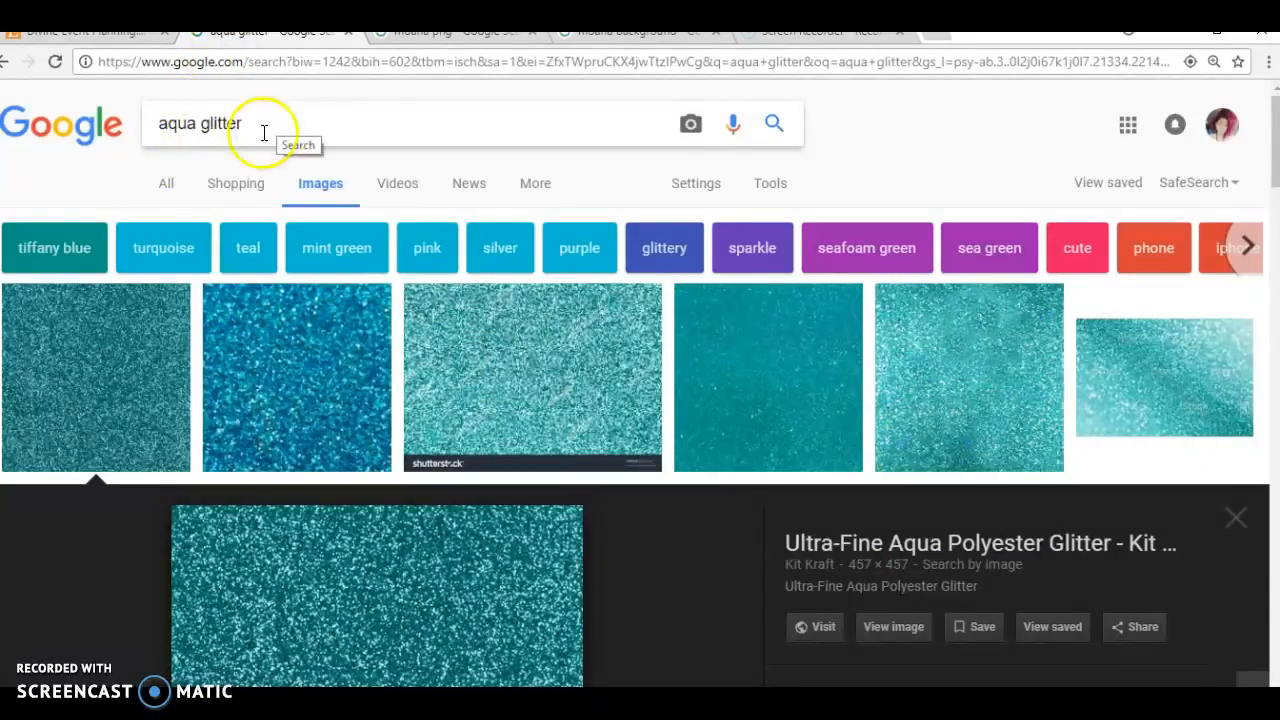
{"action": "left_click", "coordinate": [143, 338]}
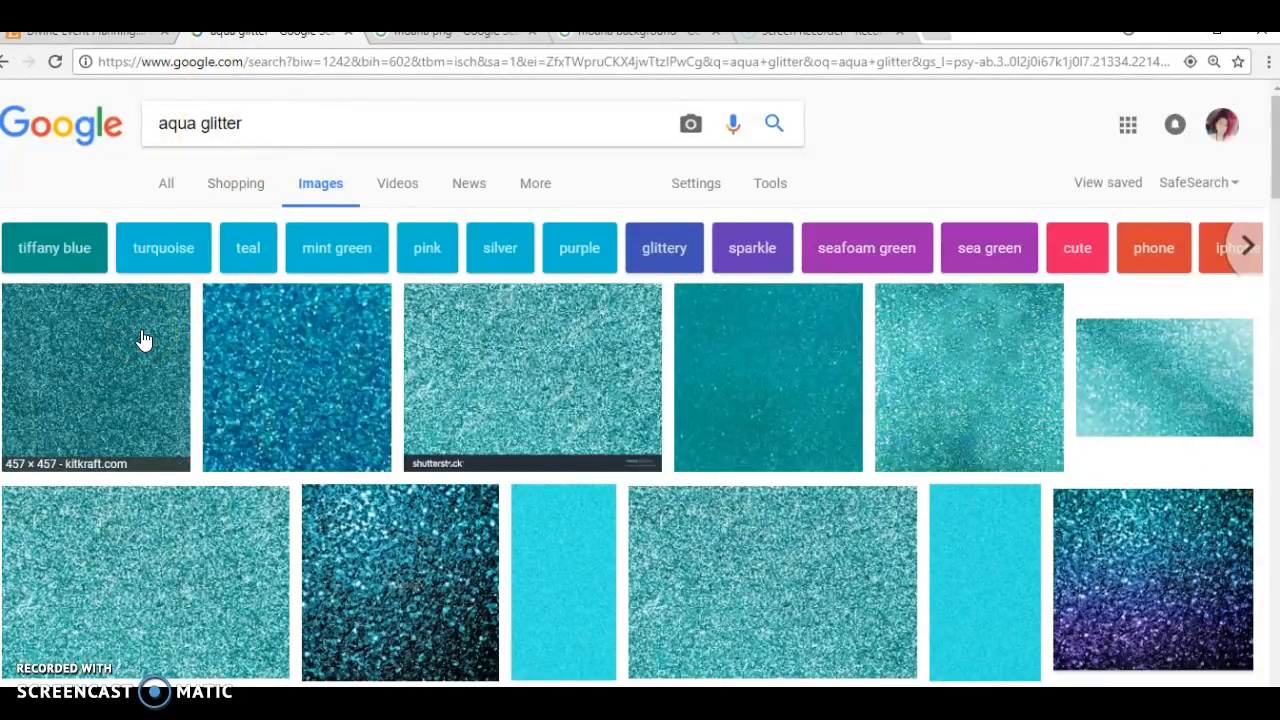
{"action": "left_click", "coordinate": [143, 338]}
{"action": "key", "text": "Right"}
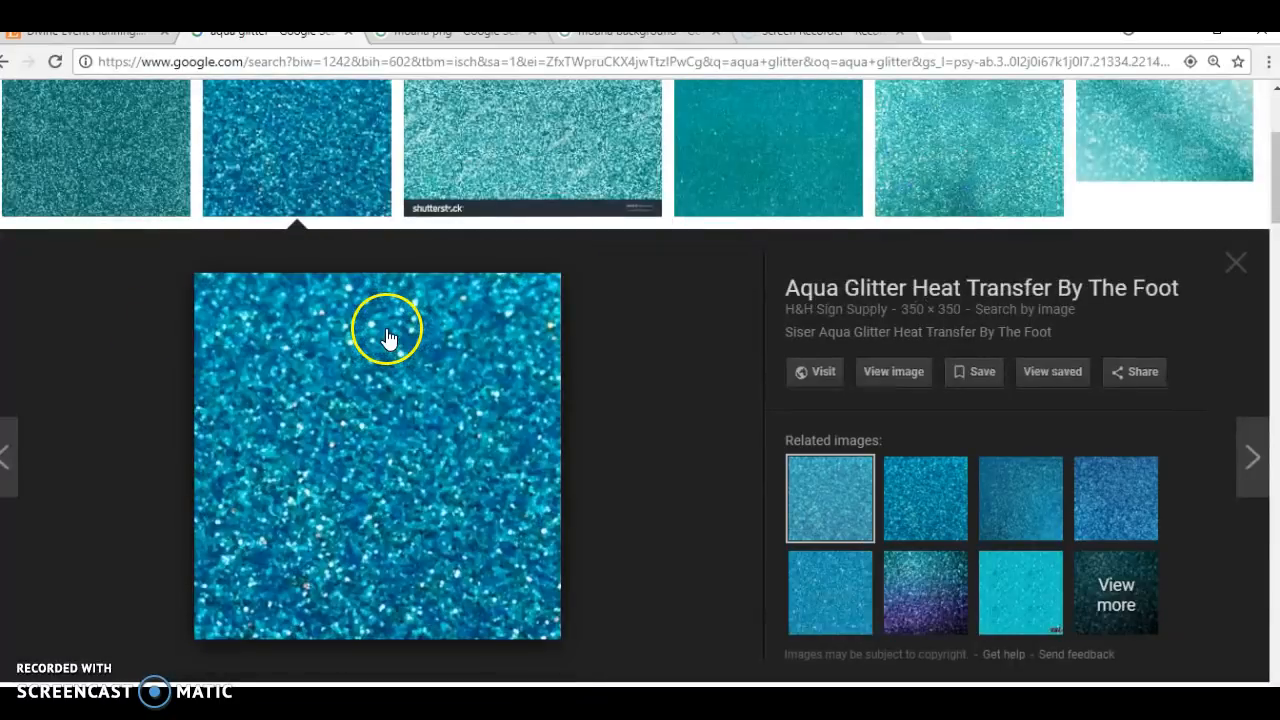
{"action": "left_click", "coordinate": [948, 596]}
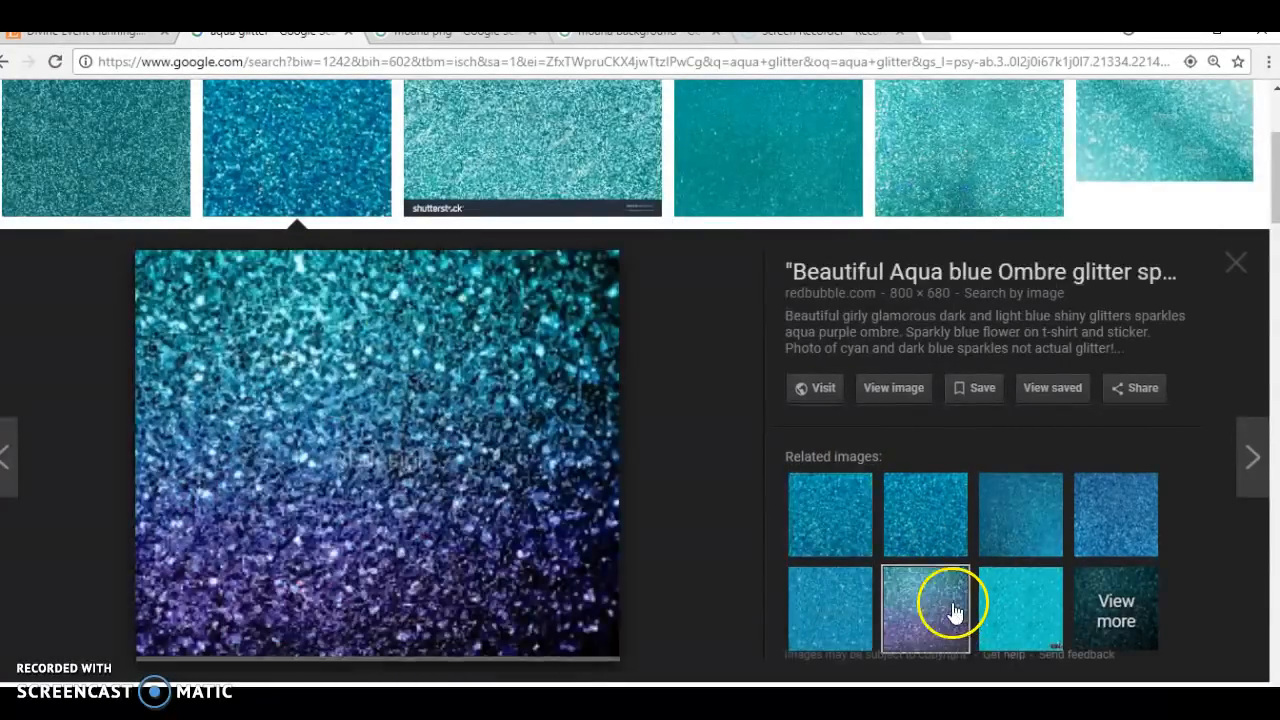
{"action": "left_click_drag", "start_coordinate": [978, 550], "coordinate": [1046, 529]}
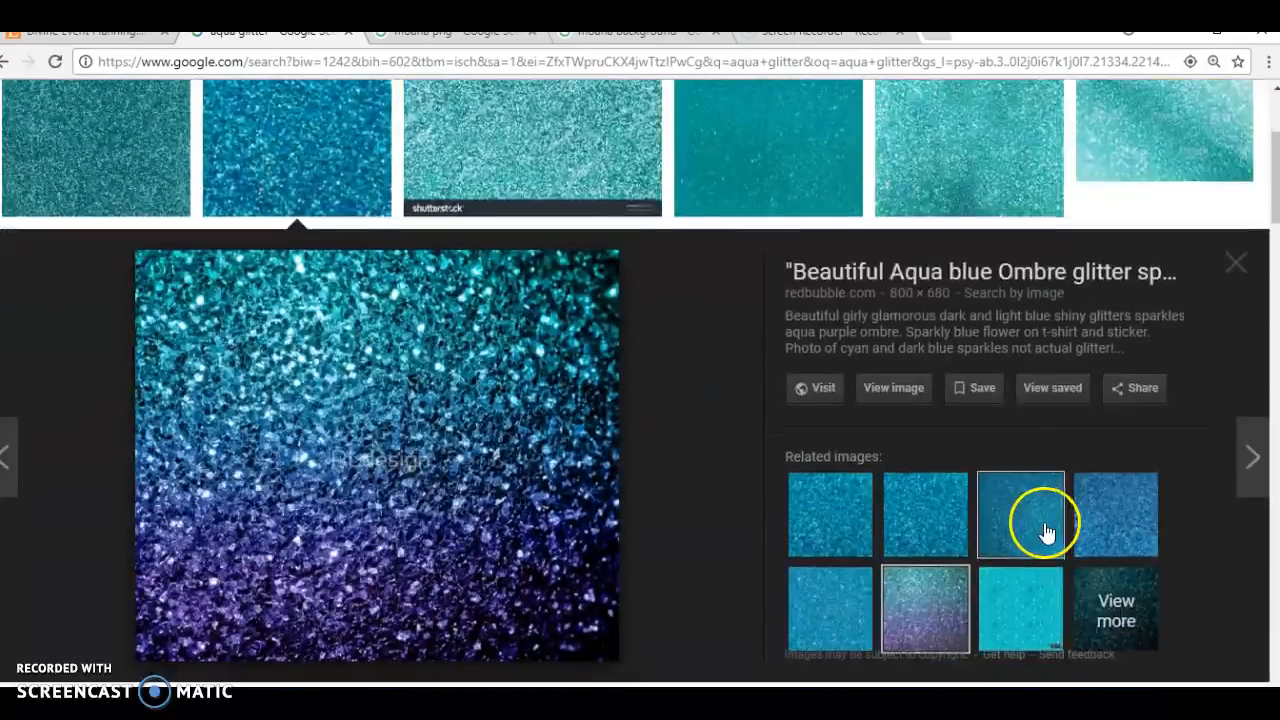
{"action": "left_click", "coordinate": [1100, 510]}
{"action": "left_click", "coordinate": [1100, 510]}
{"action": "left_click", "coordinate": [909, 510]}
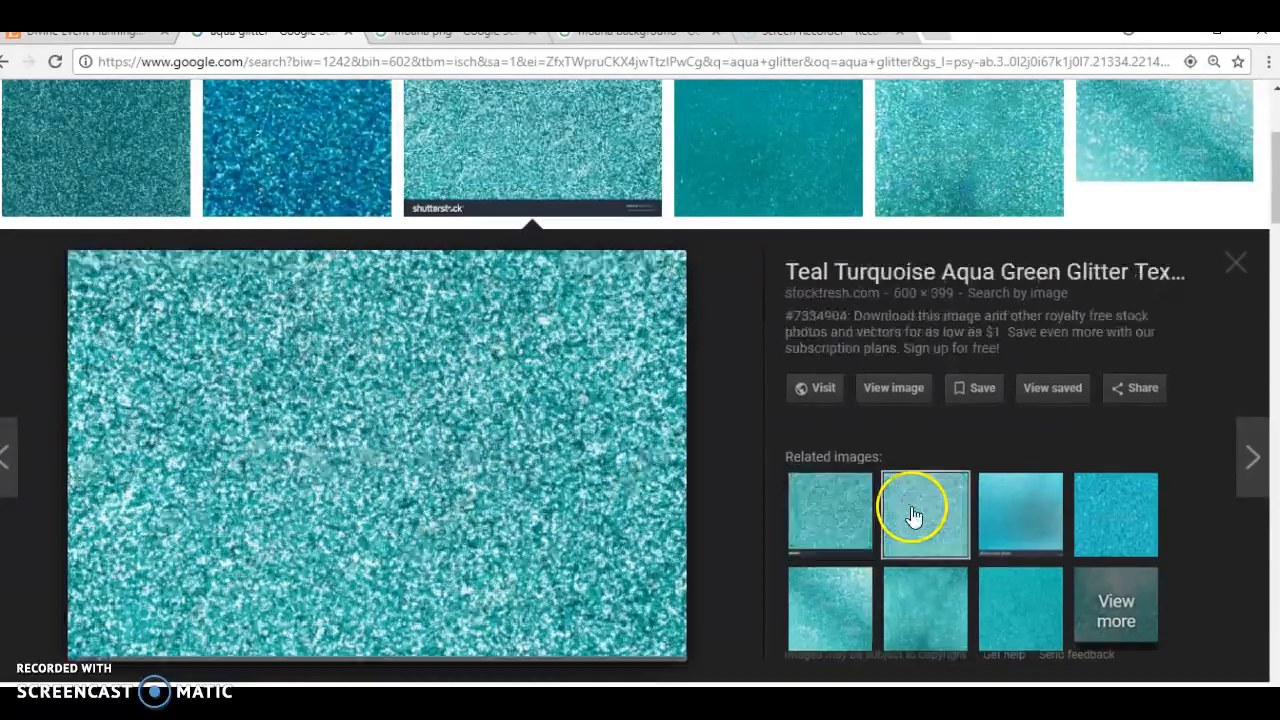
{"action": "left_click", "coordinate": [845, 576]}
{"action": "left_click", "coordinate": [845, 583]}
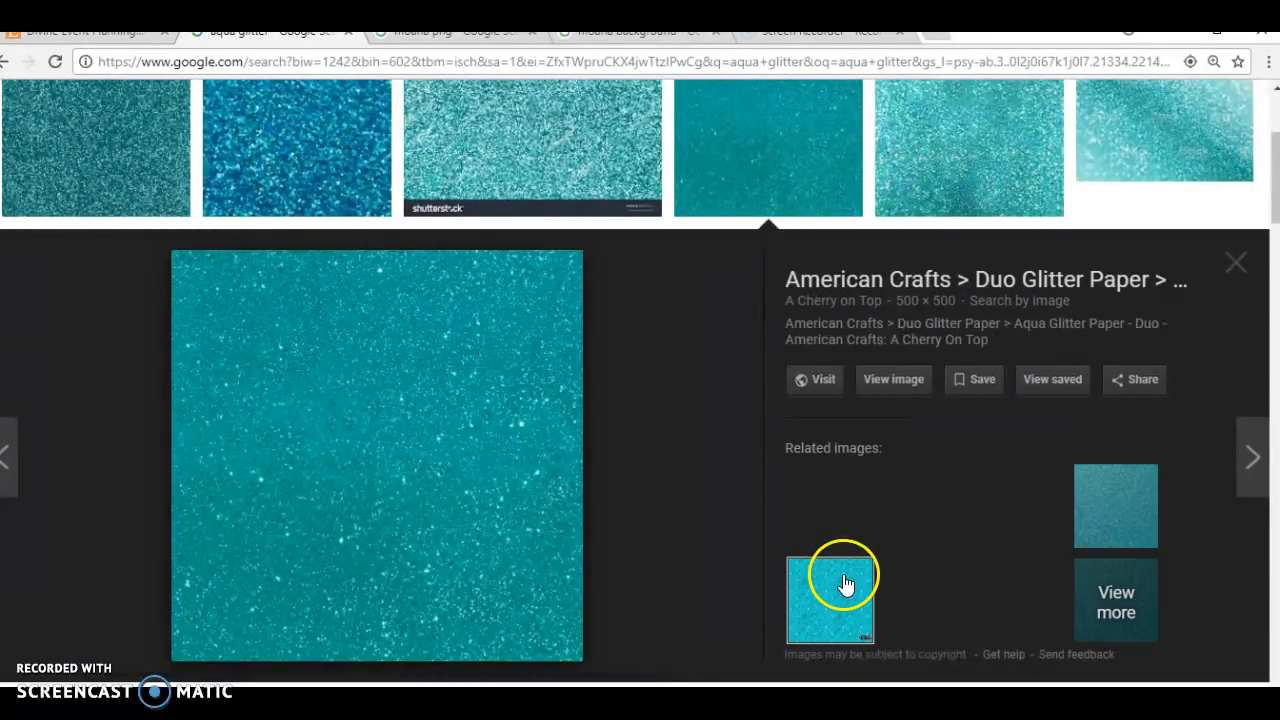
{"action": "left_click", "coordinate": [843, 583]}
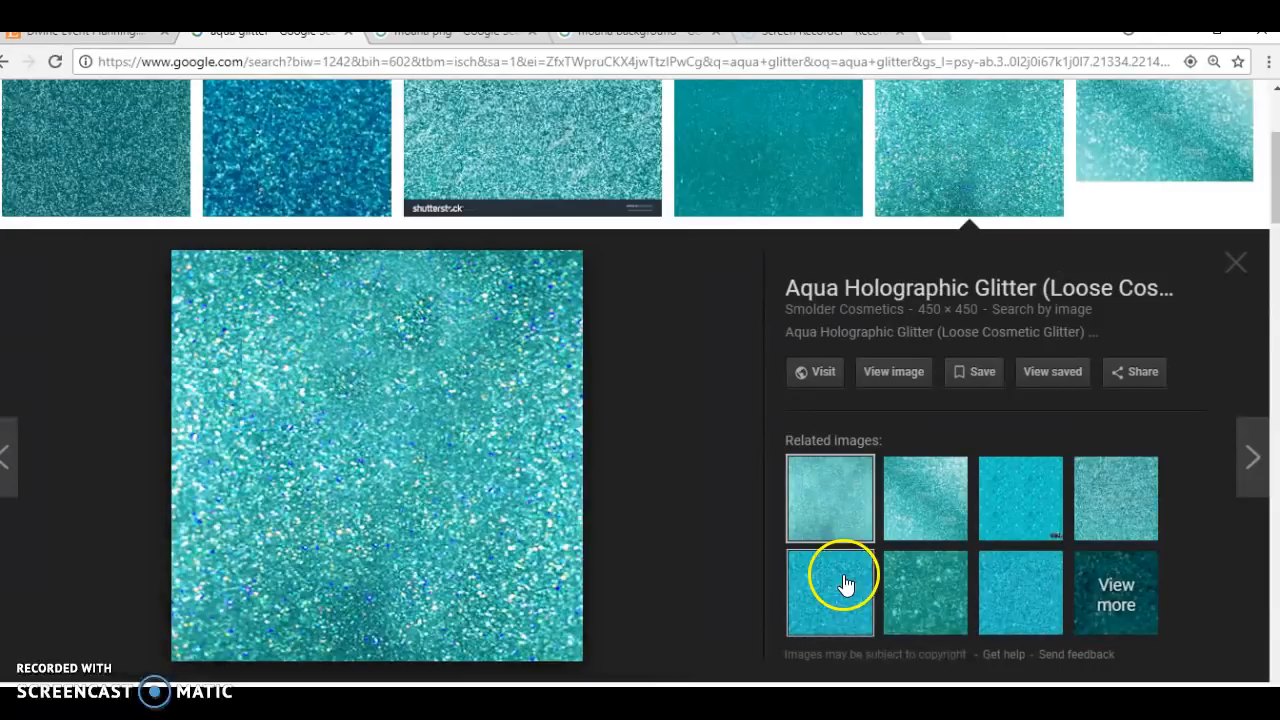
Preview the standing Moana picture in the moana png results and compare it with the badge in moanachipbag.pub.
{"action": "left_click", "coordinate": [471, 40]}
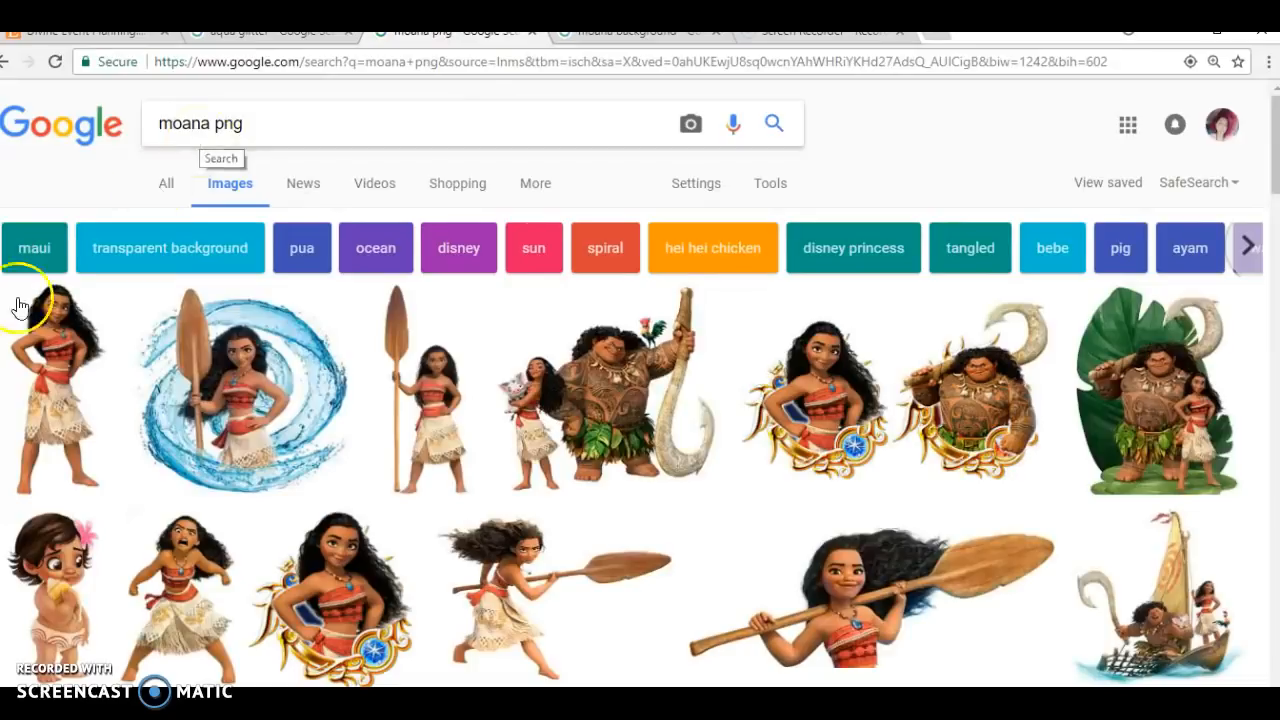
{"action": "left_click", "coordinate": [77, 400]}
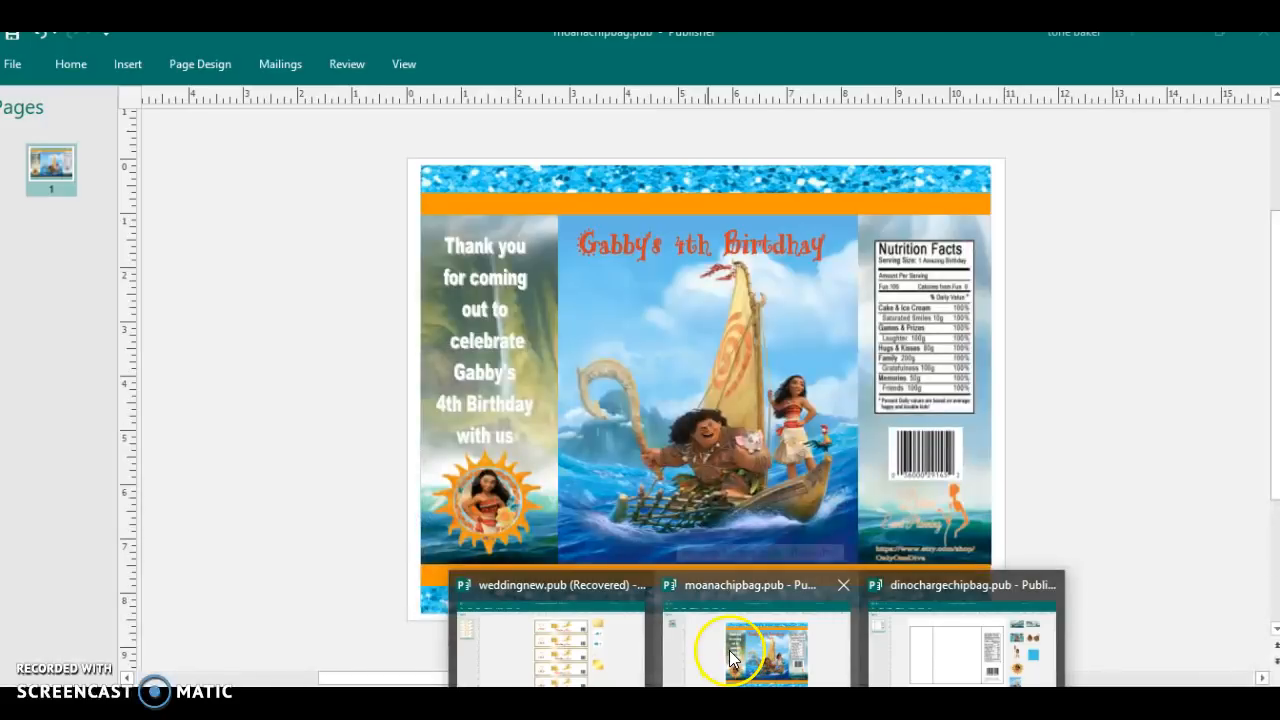
{"action": "left_click", "coordinate": [729, 650]}
{"action": "left_click", "coordinate": [497, 507]}
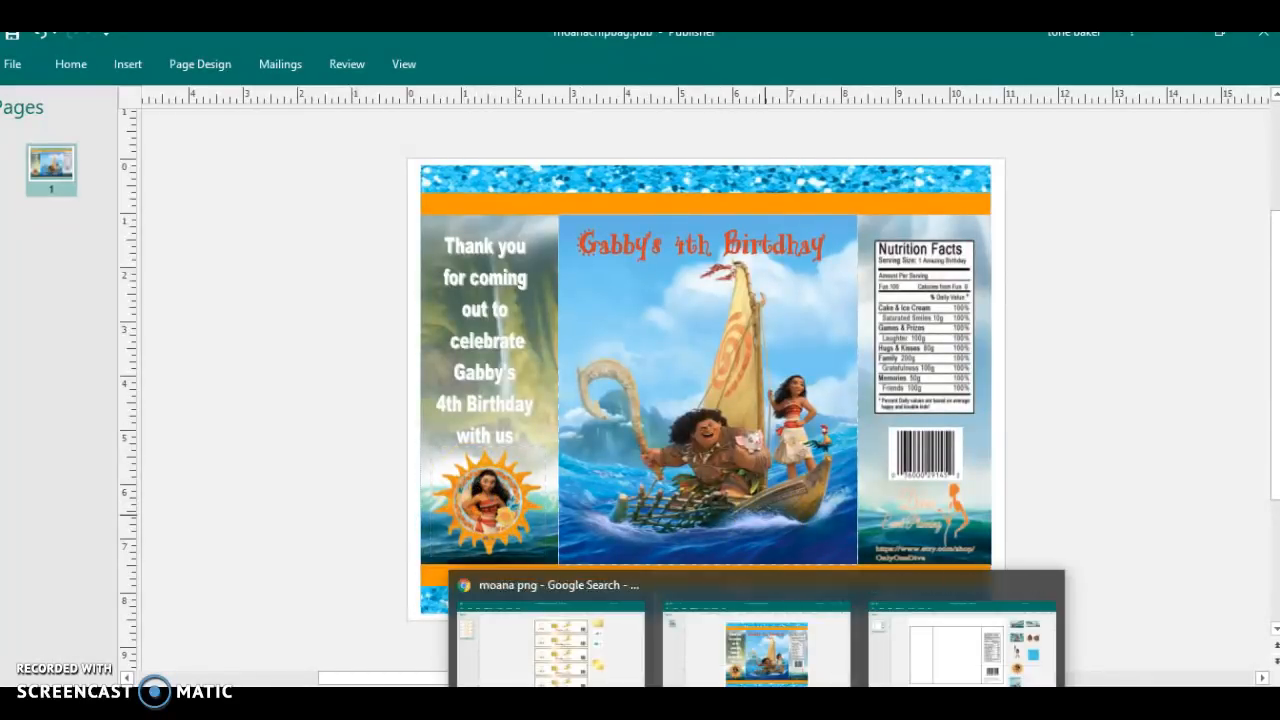
{"action": "left_click", "coordinate": [655, 698]}
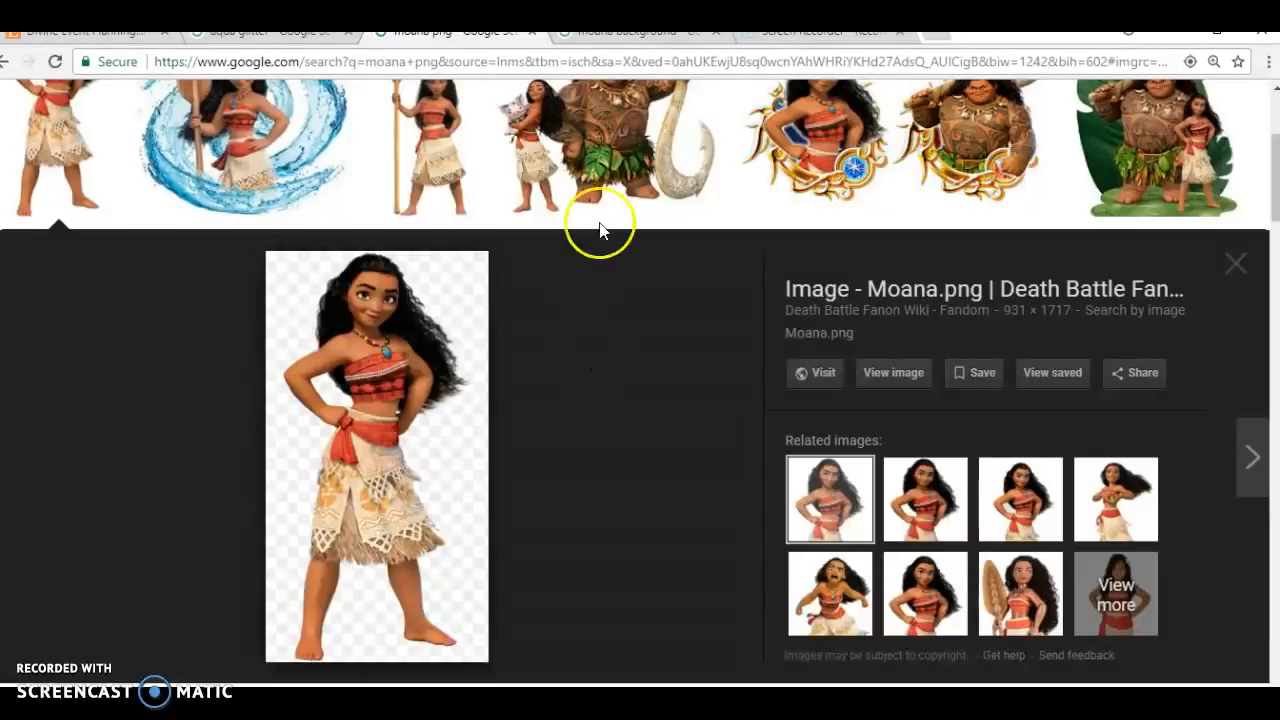
Preview the Moana and Maui beach wallpaper and the surging wave picture in the moana background image results.
{"action": "left_click", "coordinate": [660, 47]}
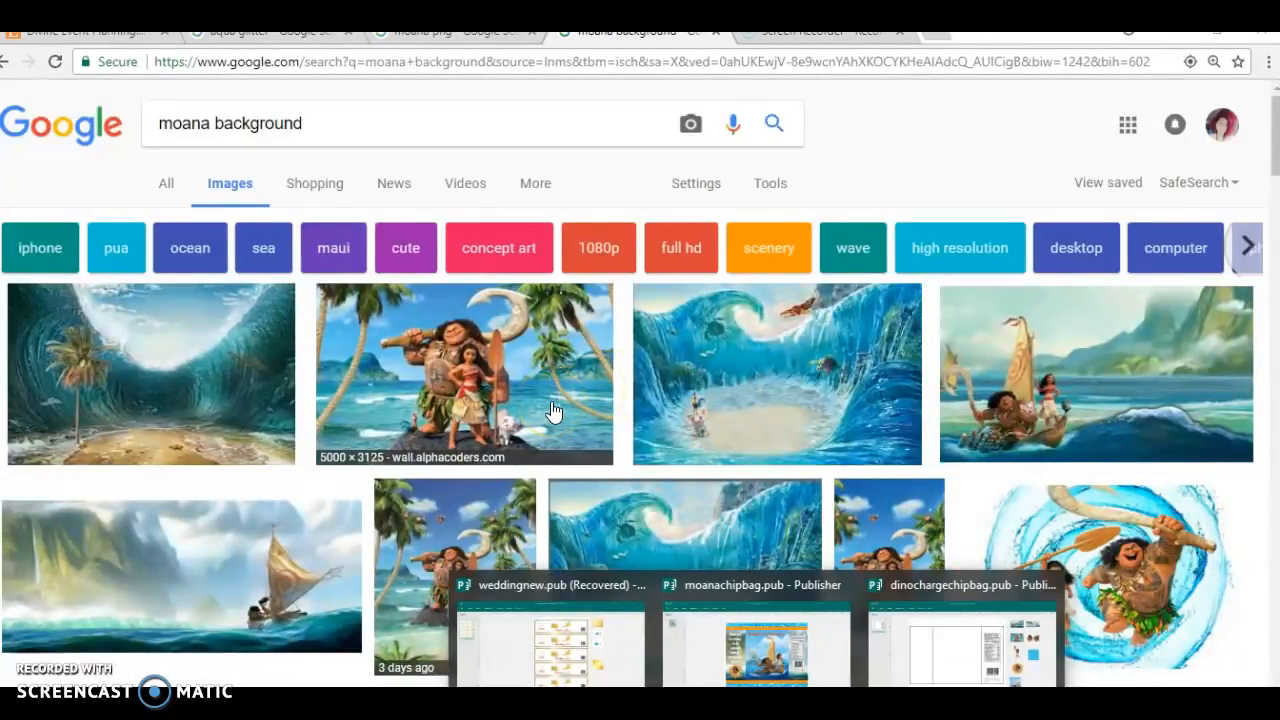
{"action": "left_click", "coordinate": [692, 372]}
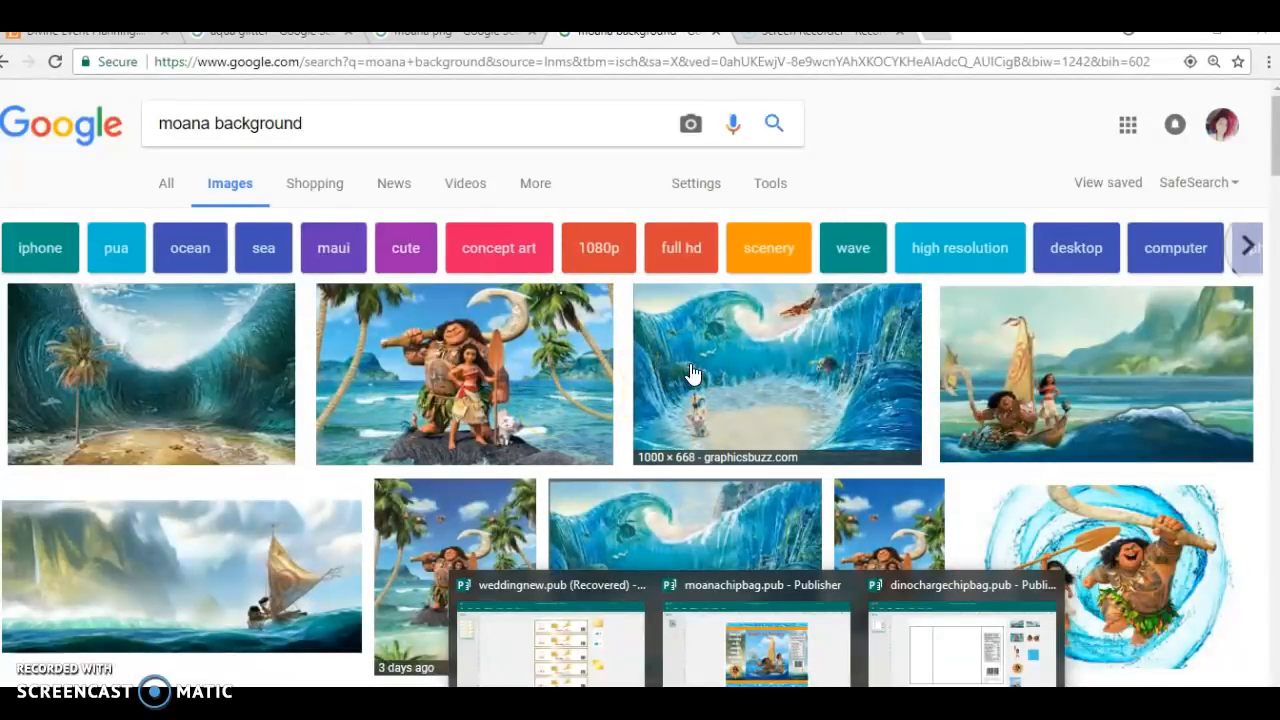
{"action": "left_click", "coordinate": [470, 308]}
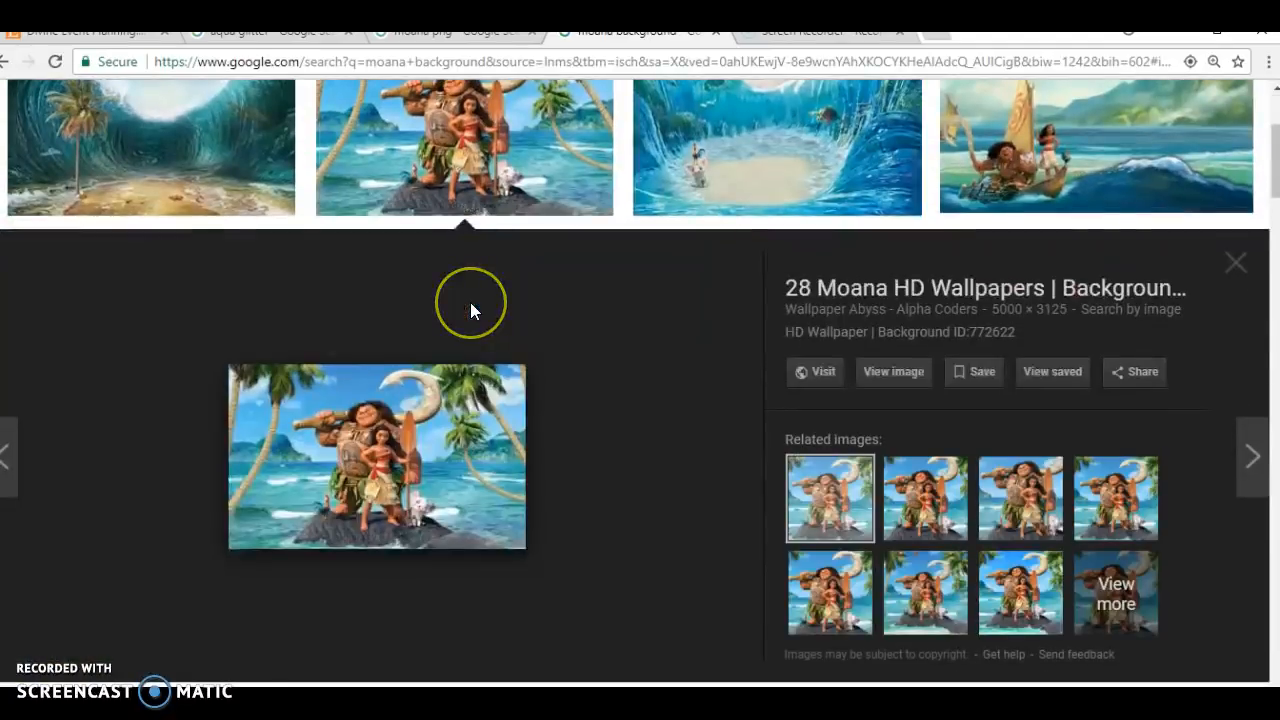
{"action": "left_click", "coordinate": [925, 512]}
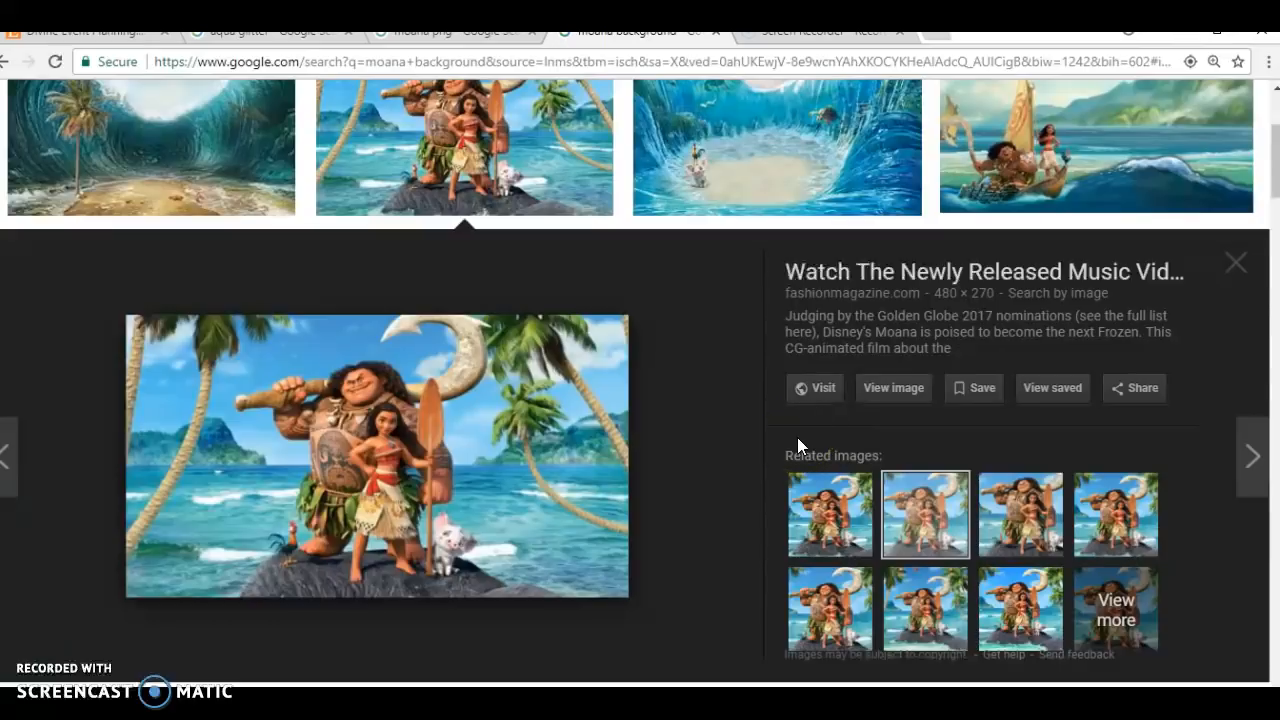
{"action": "key", "text": "Right"}
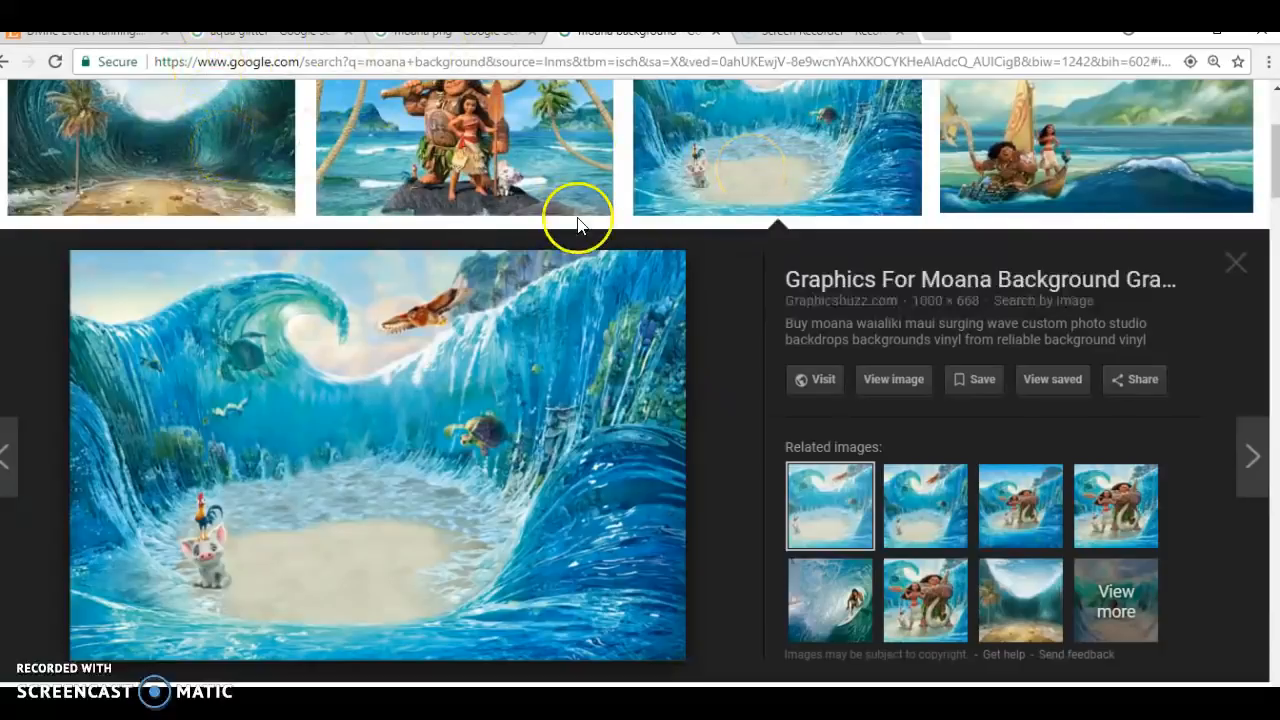
Switch to Publisher, review the finished moanachipbag.pub label, and bring up the blank template dinochargechipbag.pub.
{"action": "mouse_move", "coordinate": [757, 700]}
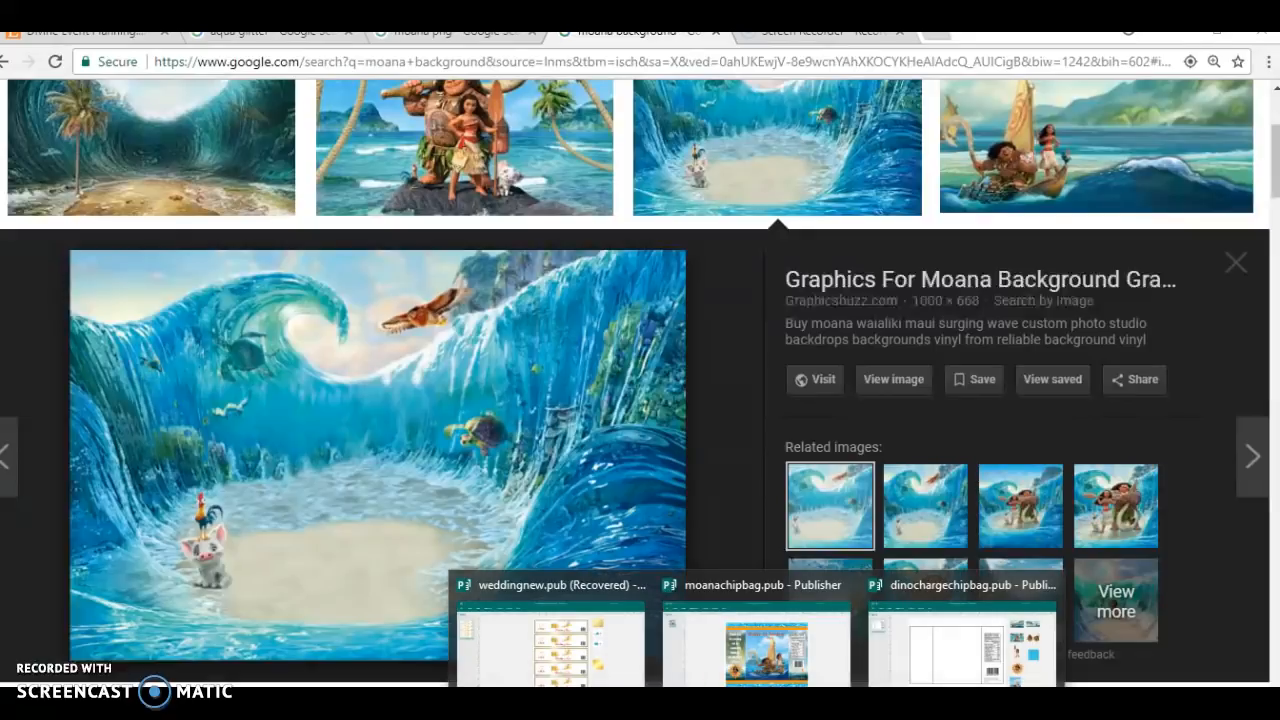
{"action": "left_click", "coordinate": [748, 660]}
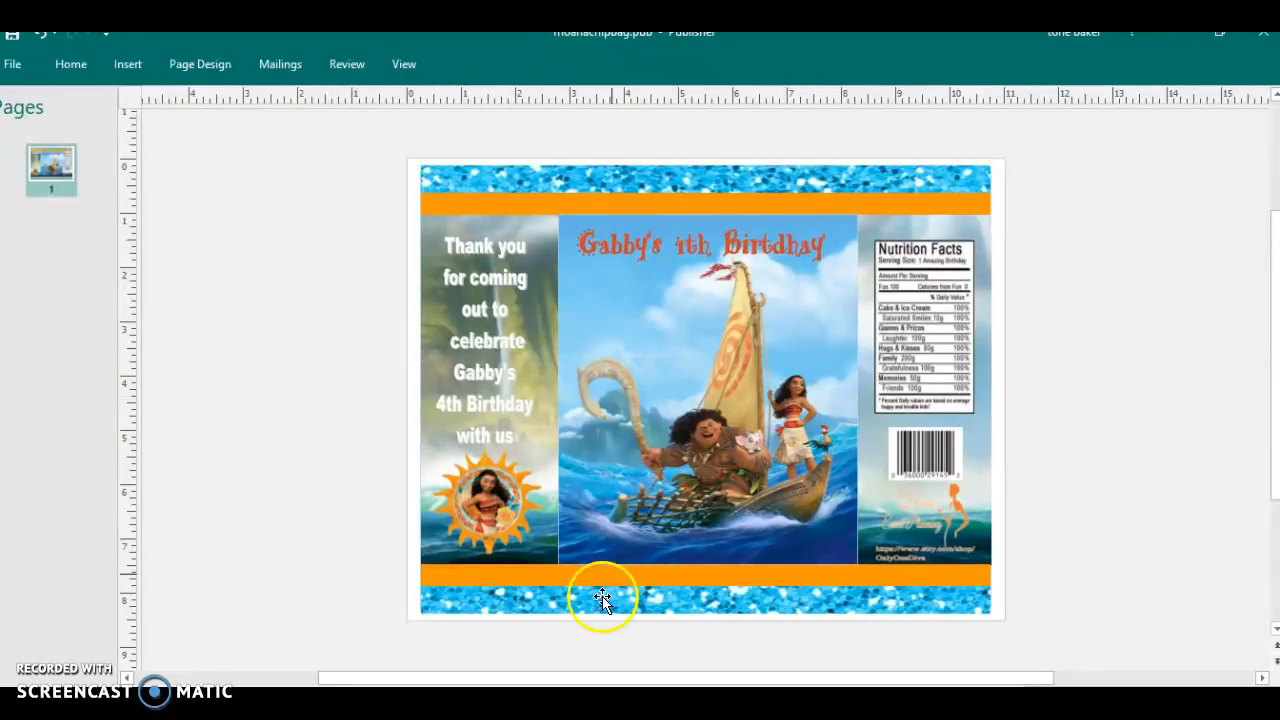
{"action": "mouse_move", "coordinate": [756, 704]}
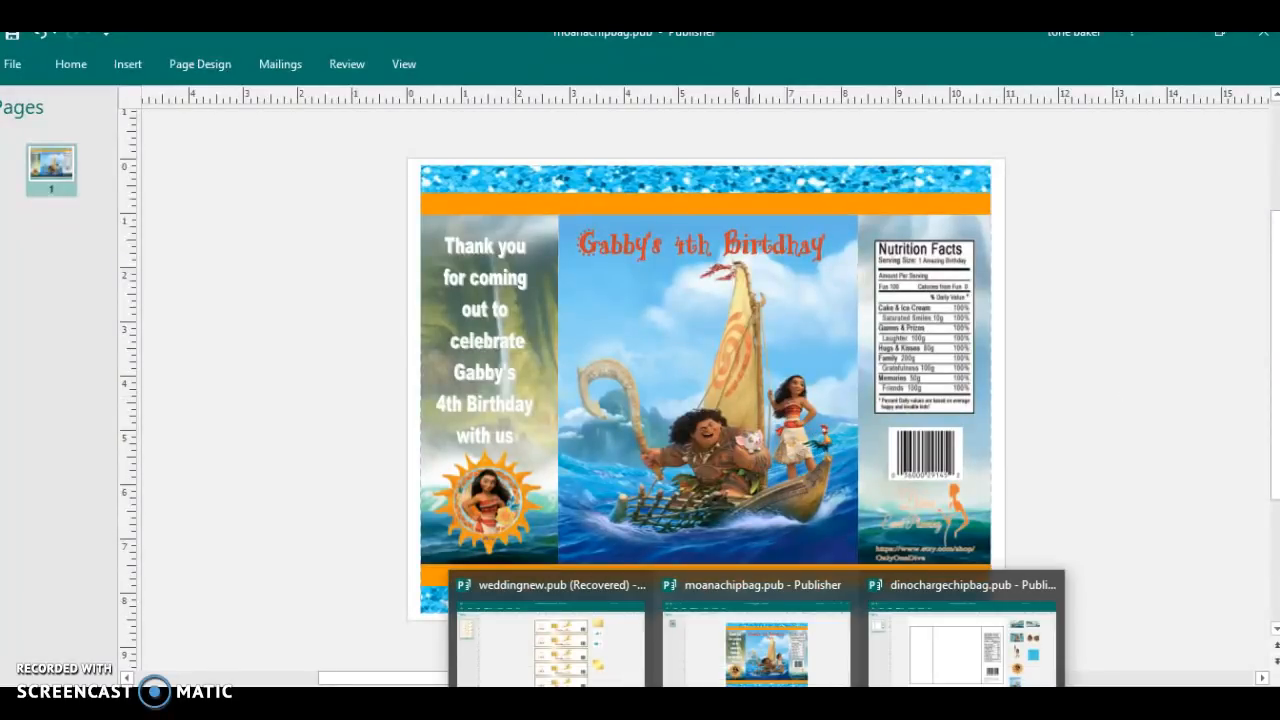
{"action": "left_click", "coordinate": [879, 658]}
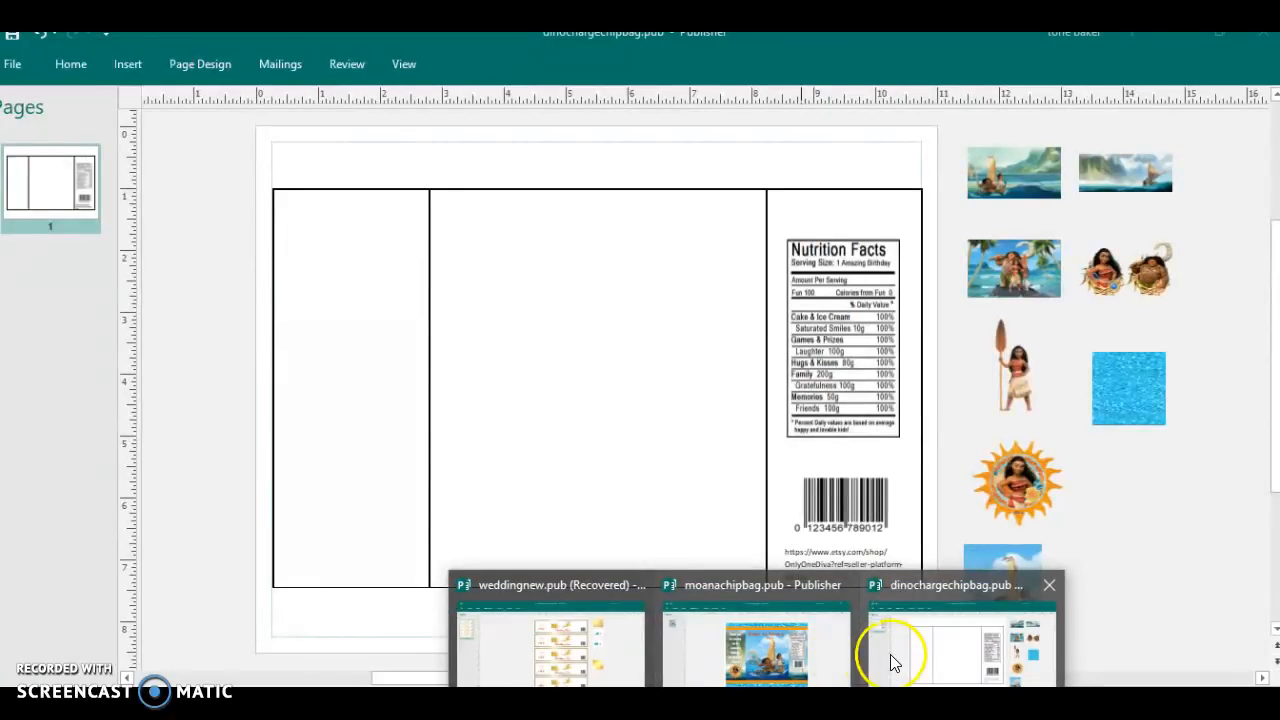
{"action": "left_click", "coordinate": [834, 565]}
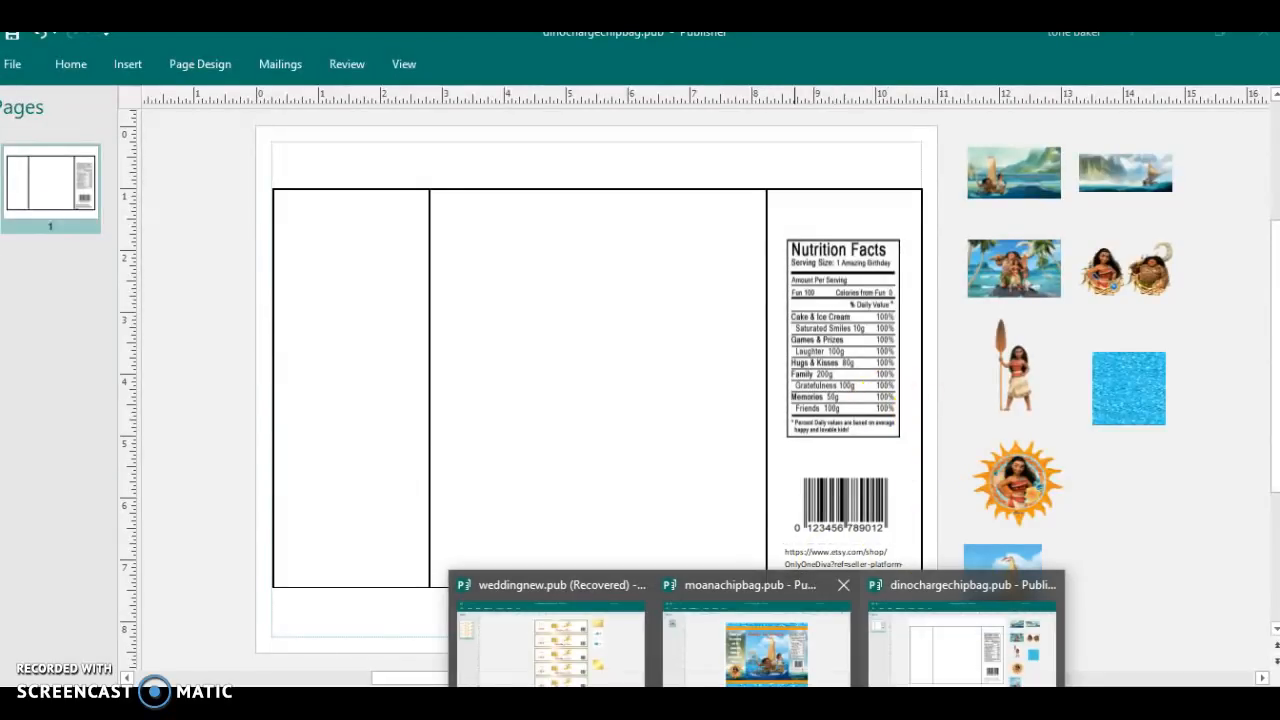
{"action": "left_click", "coordinate": [756, 640]}
{"action": "left_click_drag", "start_coordinate": [1005, 271], "coordinate": [640, 377]}
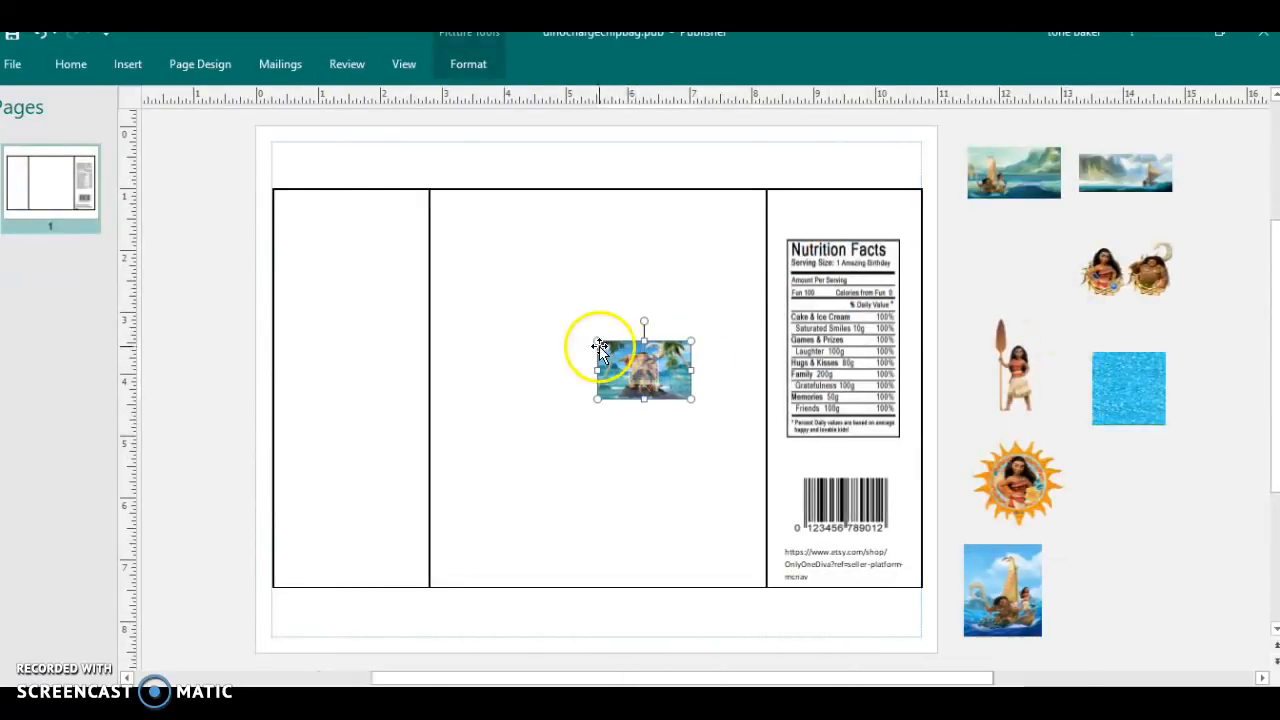
{"action": "left_click_drag", "start_coordinate": [429, 248], "coordinate": [429, 246]}
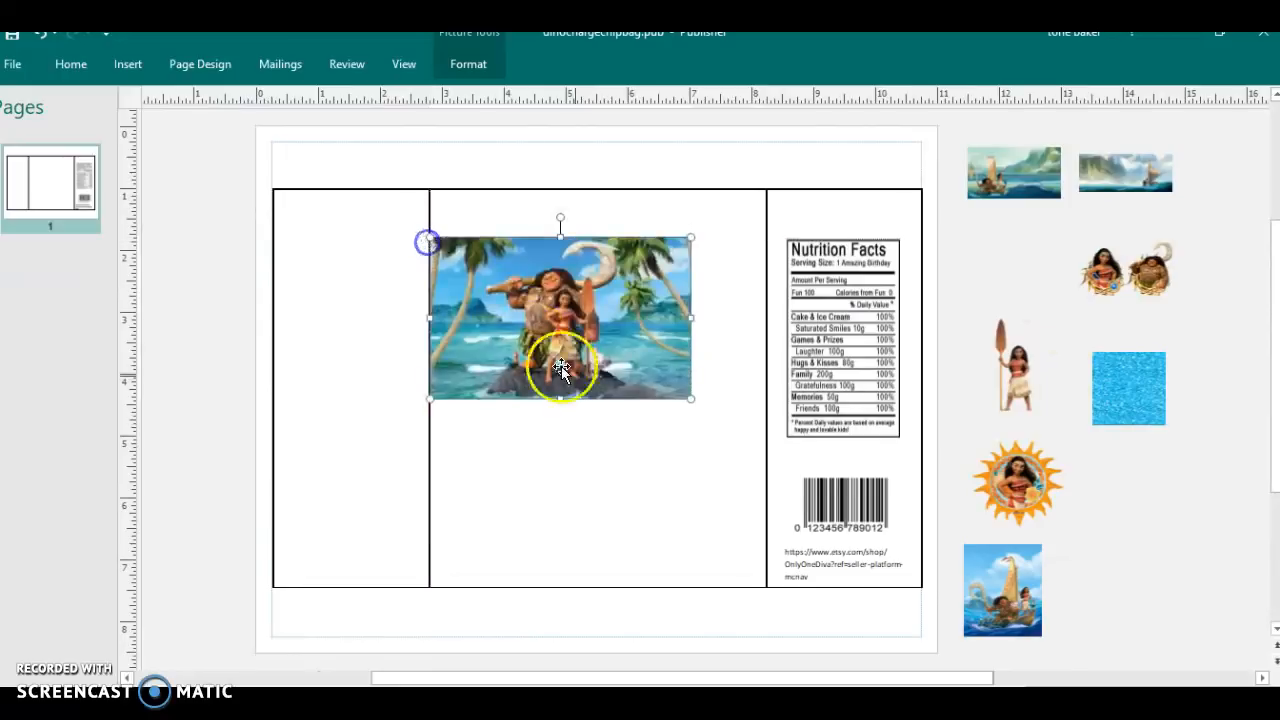
{"action": "left_click_drag", "start_coordinate": [690, 398], "coordinate": [714, 464]}
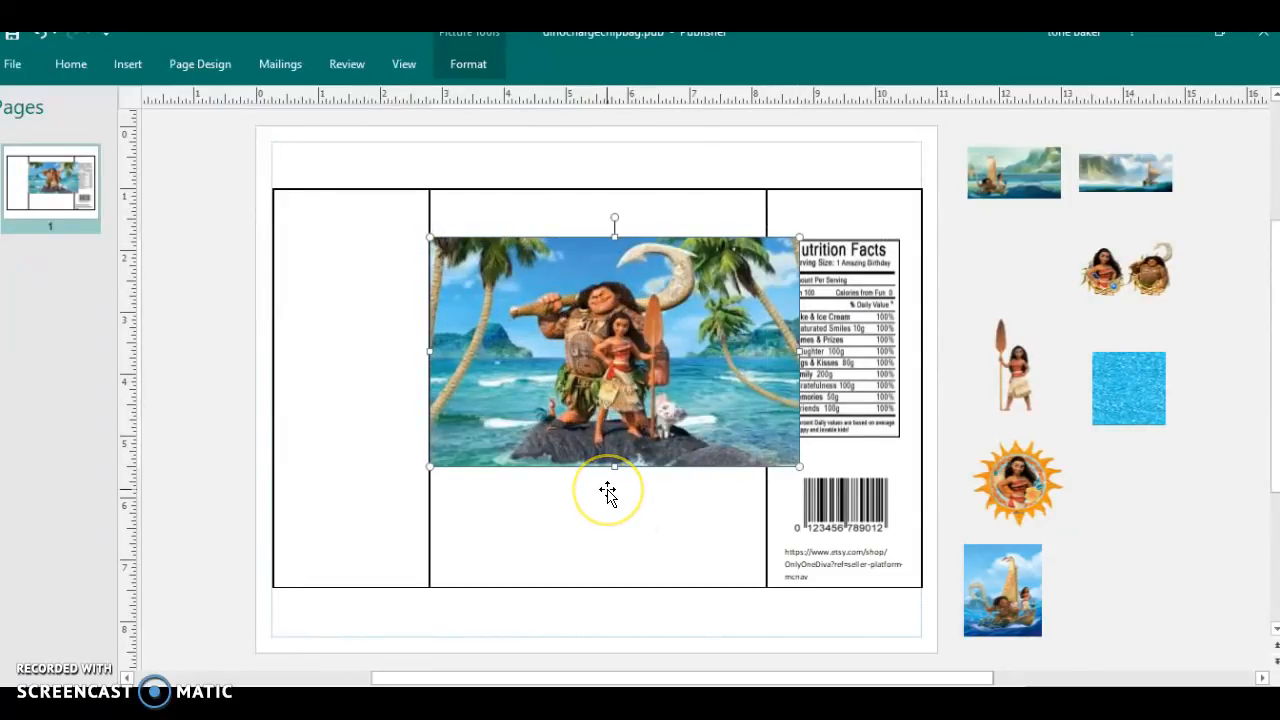
{"action": "left_click_drag", "start_coordinate": [614, 466], "coordinate": [618, 588]}
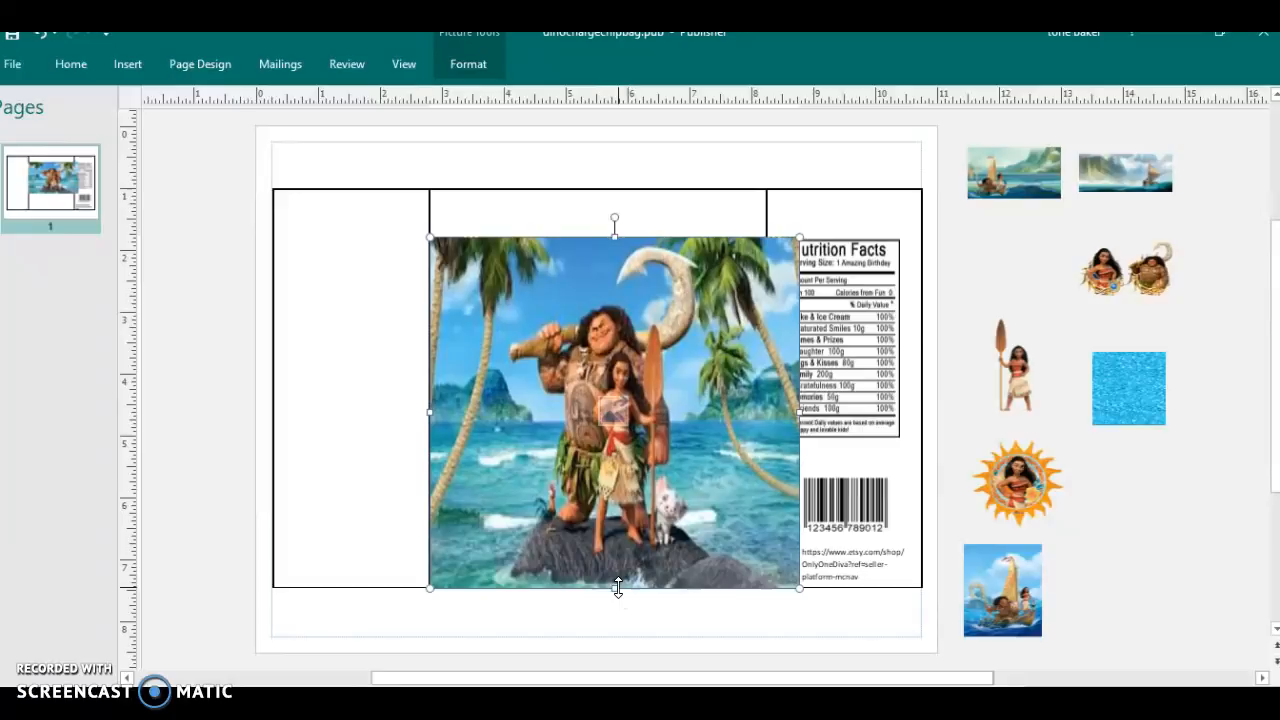
{"action": "right_click", "coordinate": [675, 570]}
{"action": "key", "text": "Delete"}
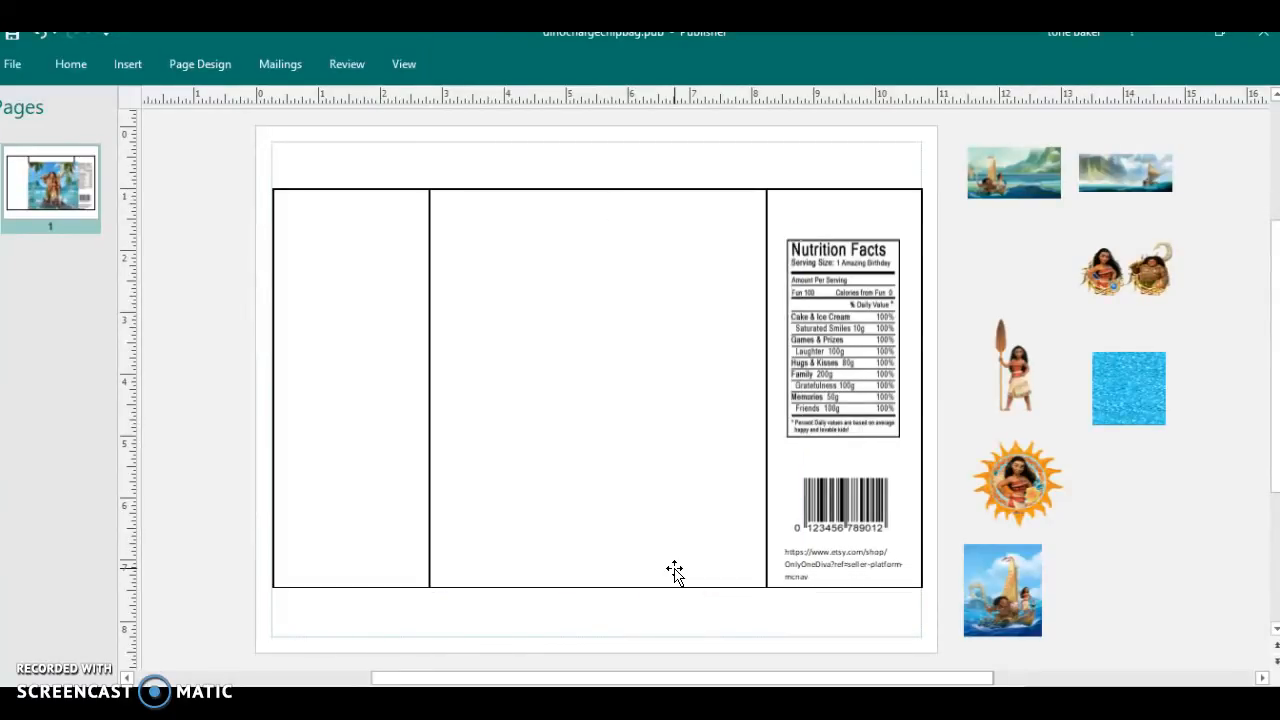
Move the Moana and Maui boat picture onto the template's middle panel and stretch it to fill the panel's borders.
{"action": "left_click_drag", "start_coordinate": [1024, 583], "coordinate": [767, 290]}
{"action": "left_click_drag", "start_coordinate": [561, 376], "coordinate": [430, 378]}
{"action": "left_click_drag", "start_coordinate": [599, 500], "coordinate": [590, 589]}
{"action": "left_click_drag", "start_coordinate": [600, 246], "coordinate": [603, 189]}
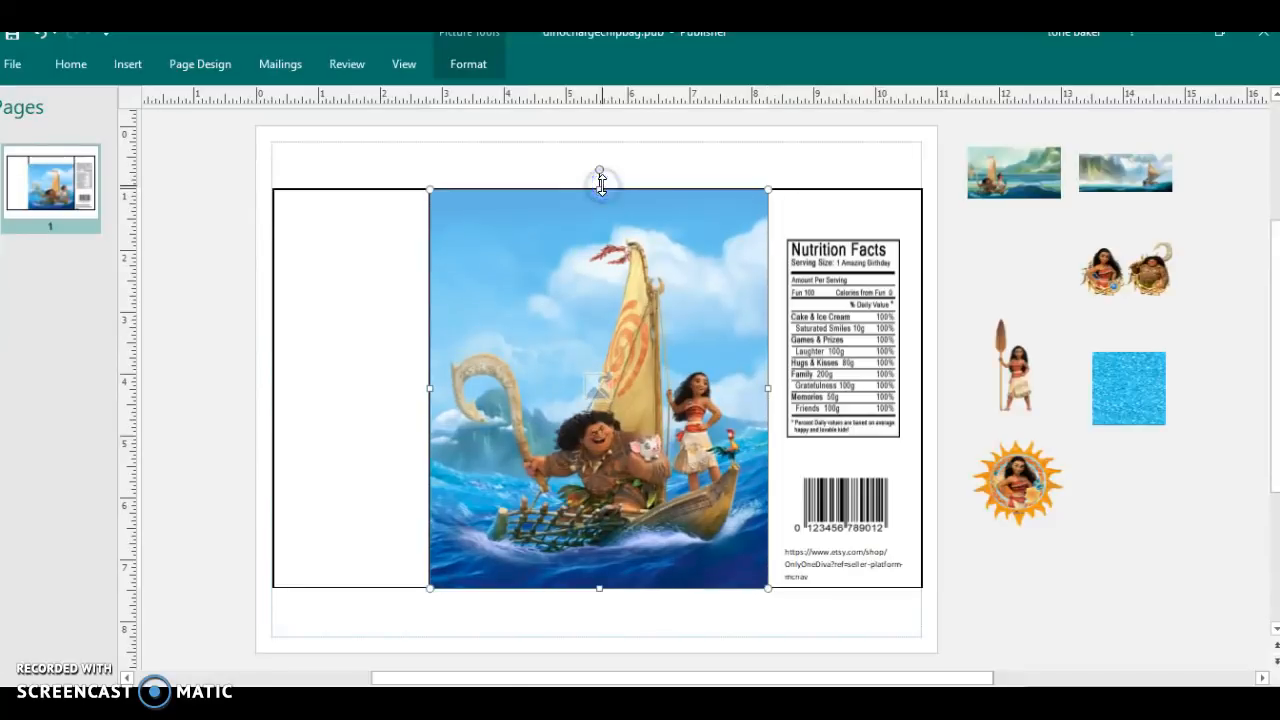
{"action": "left_click", "coordinate": [1135, 533]}
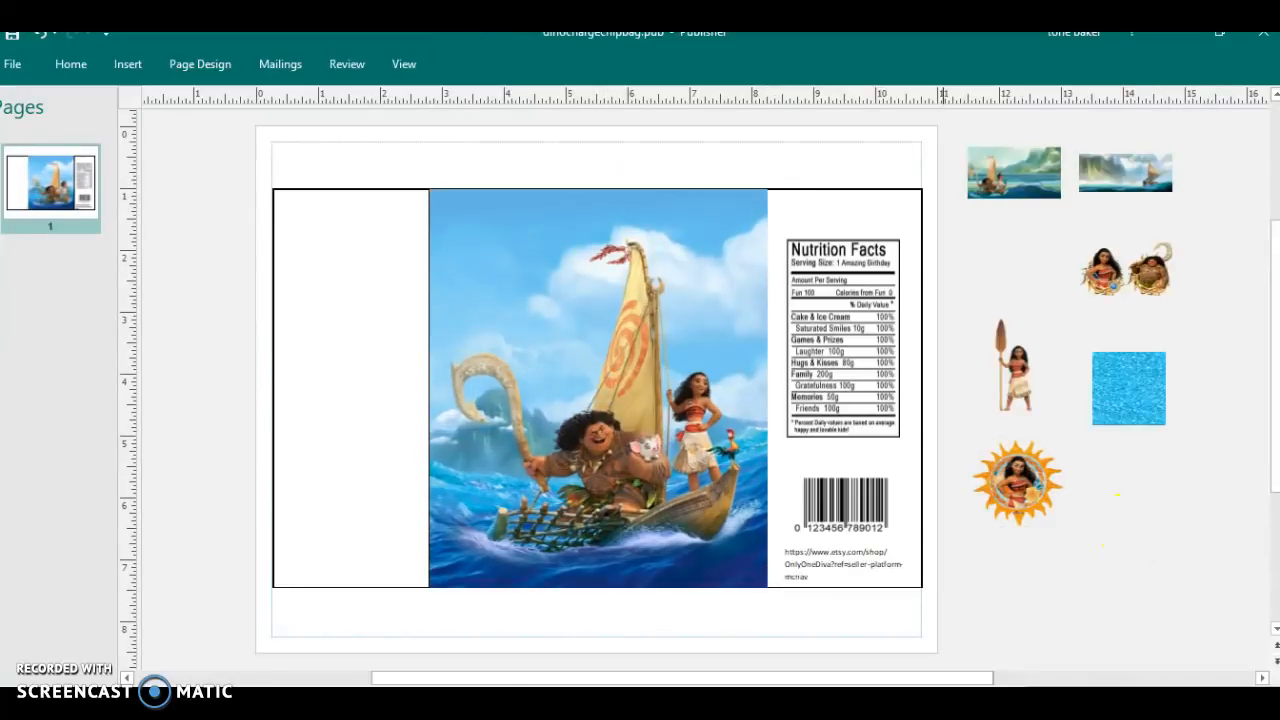
Place the wide waterfall and sailboat background picture across the label and widen it until its boat extends past the middle panel.
{"action": "mouse_move", "coordinate": [757, 703]}
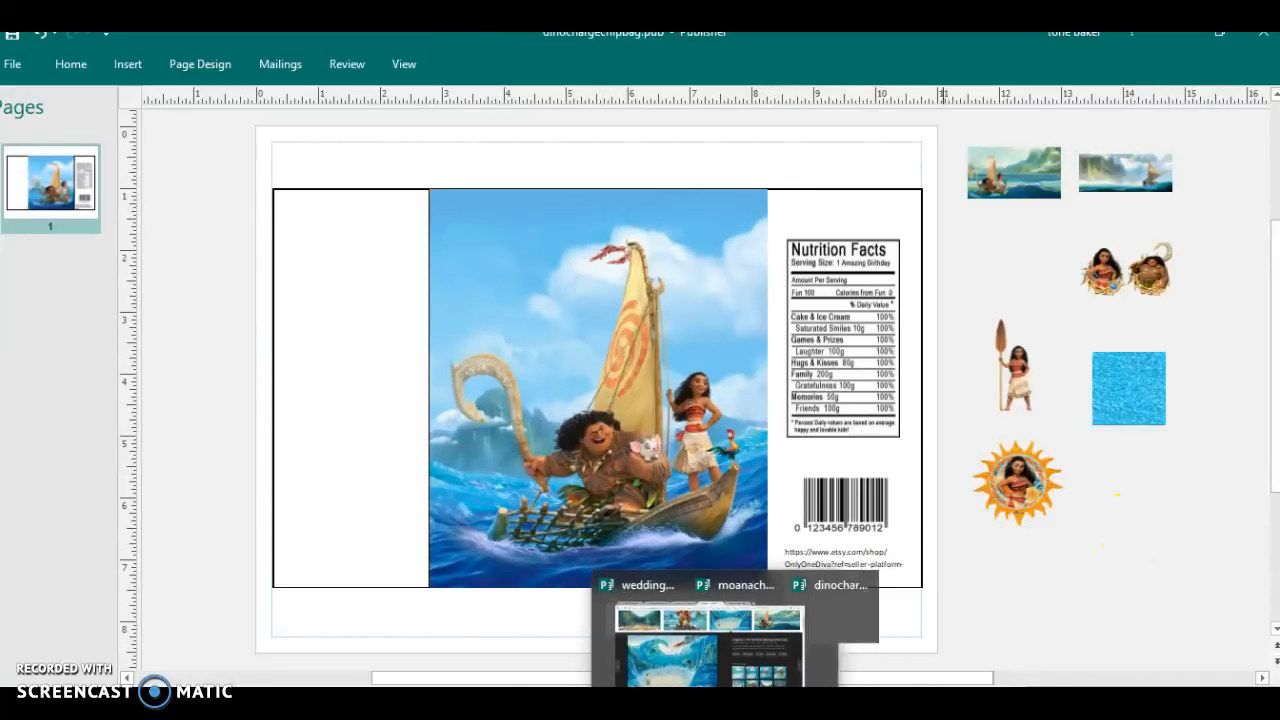
{"action": "mouse_move", "coordinate": [715, 675]}
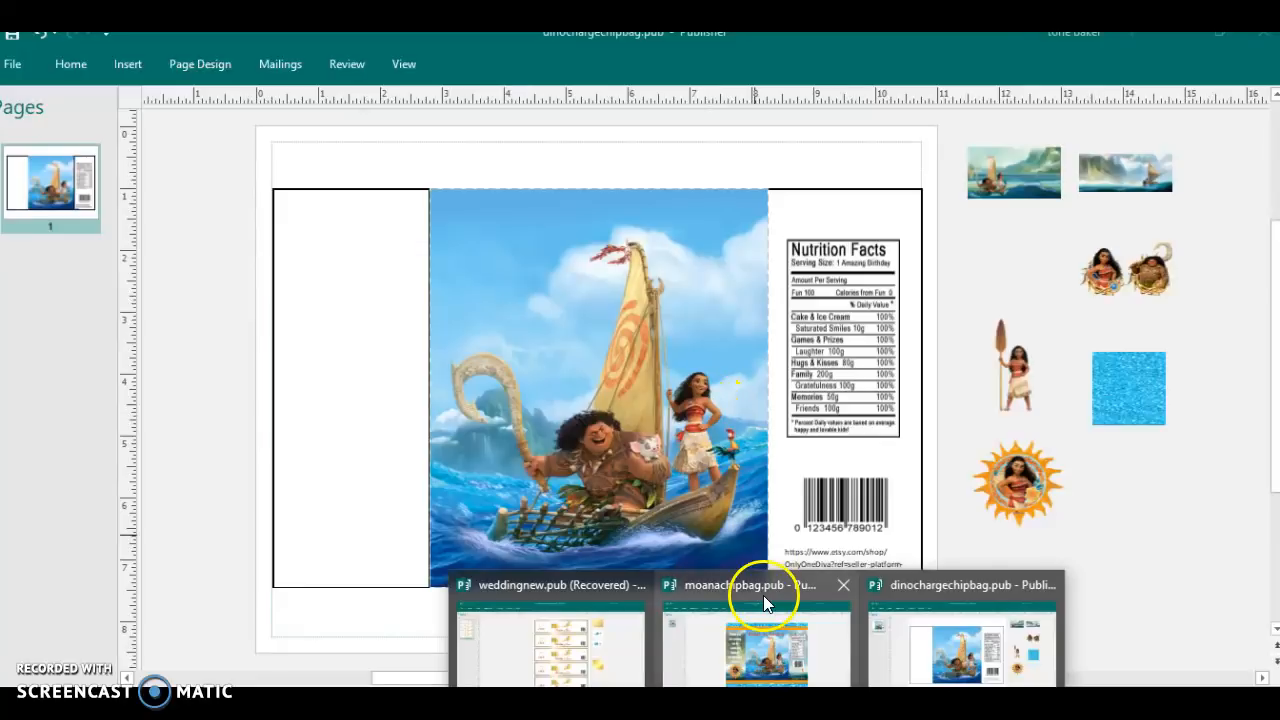
{"action": "mouse_move", "coordinate": [763, 626]}
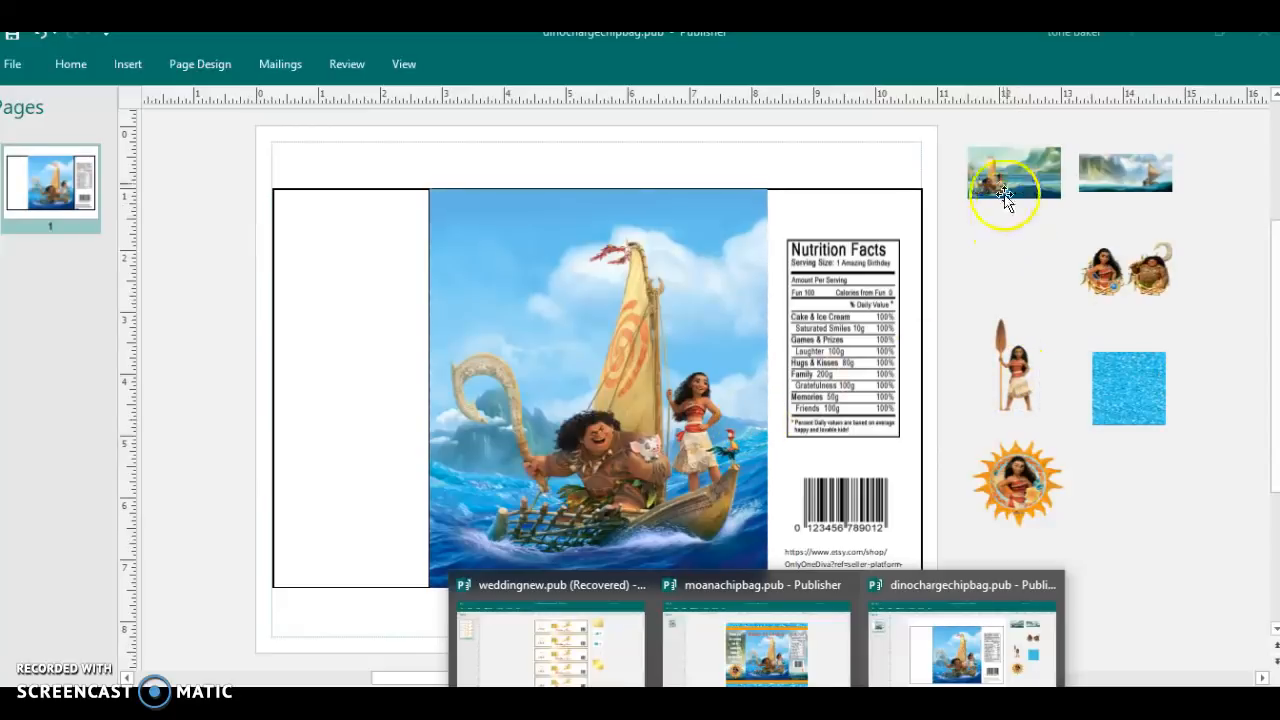
{"action": "left_click_drag", "start_coordinate": [1133, 175], "coordinate": [750, 216]}
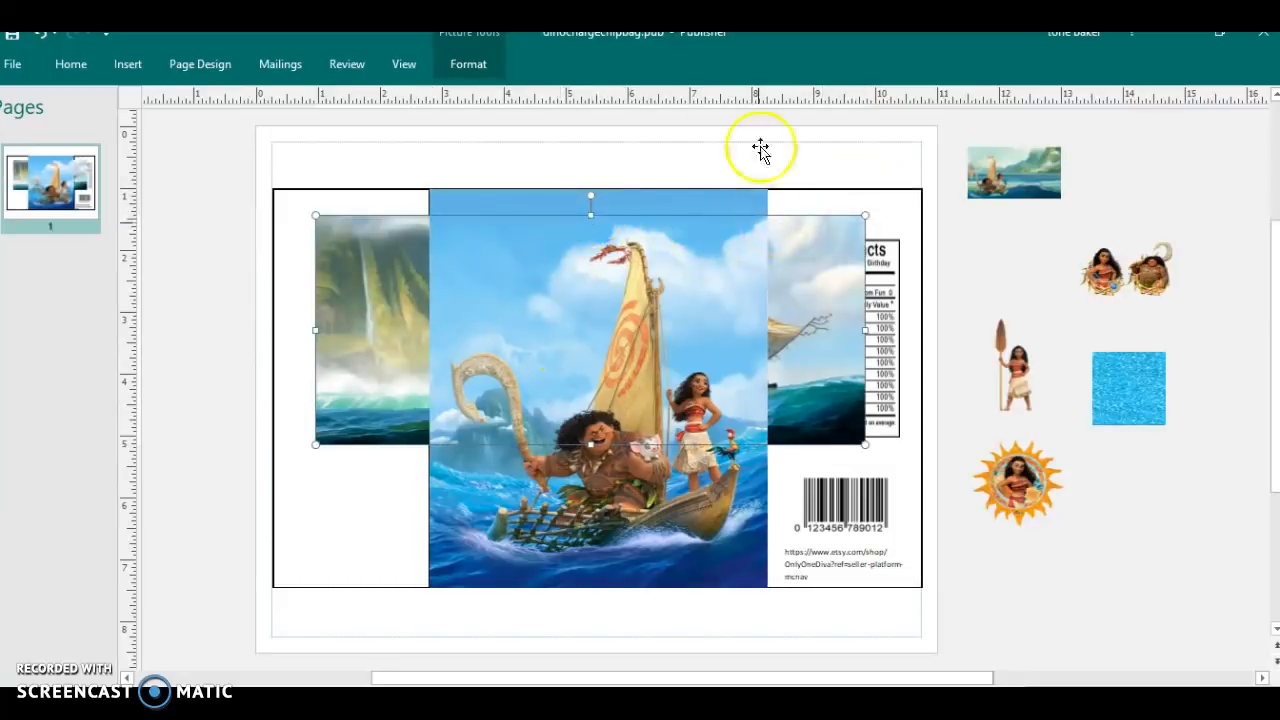
{"action": "left_click_drag", "start_coordinate": [891, 333], "coordinate": [1030, 327]}
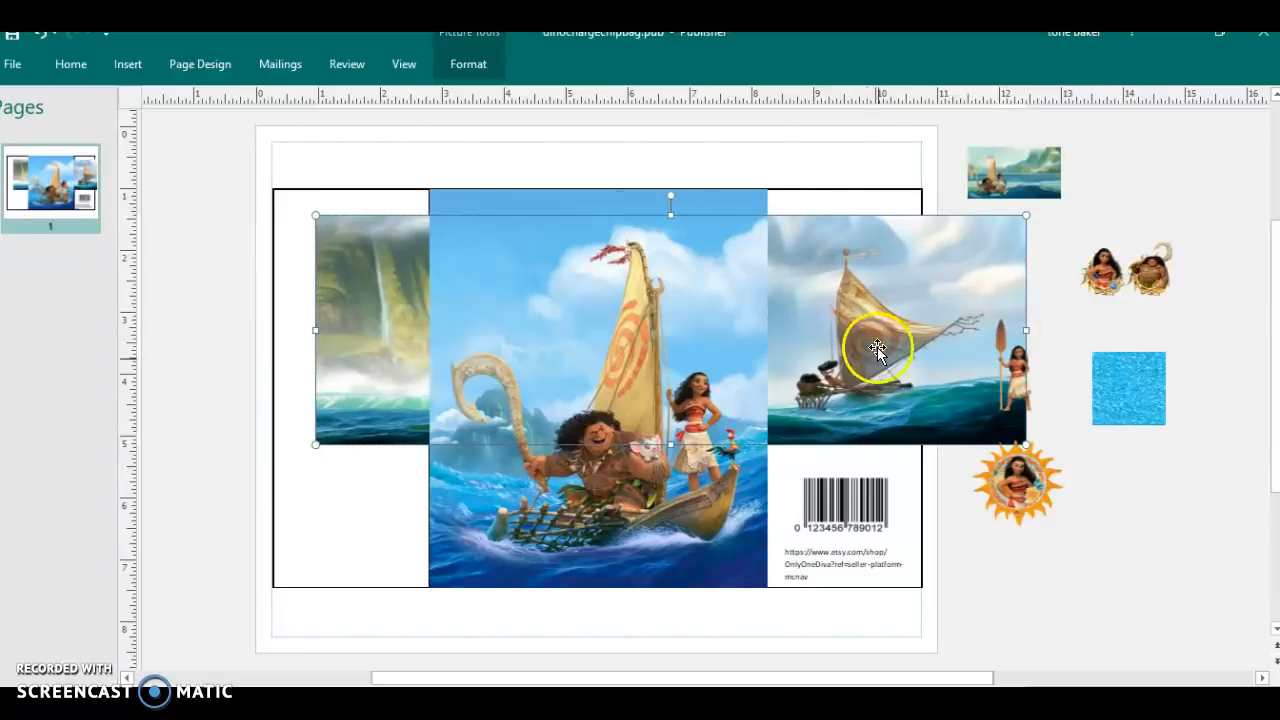
Crop the sailboat off the background picture, trimming it to just past the middle panel's border.
{"action": "left_click", "coordinate": [473, 66]}
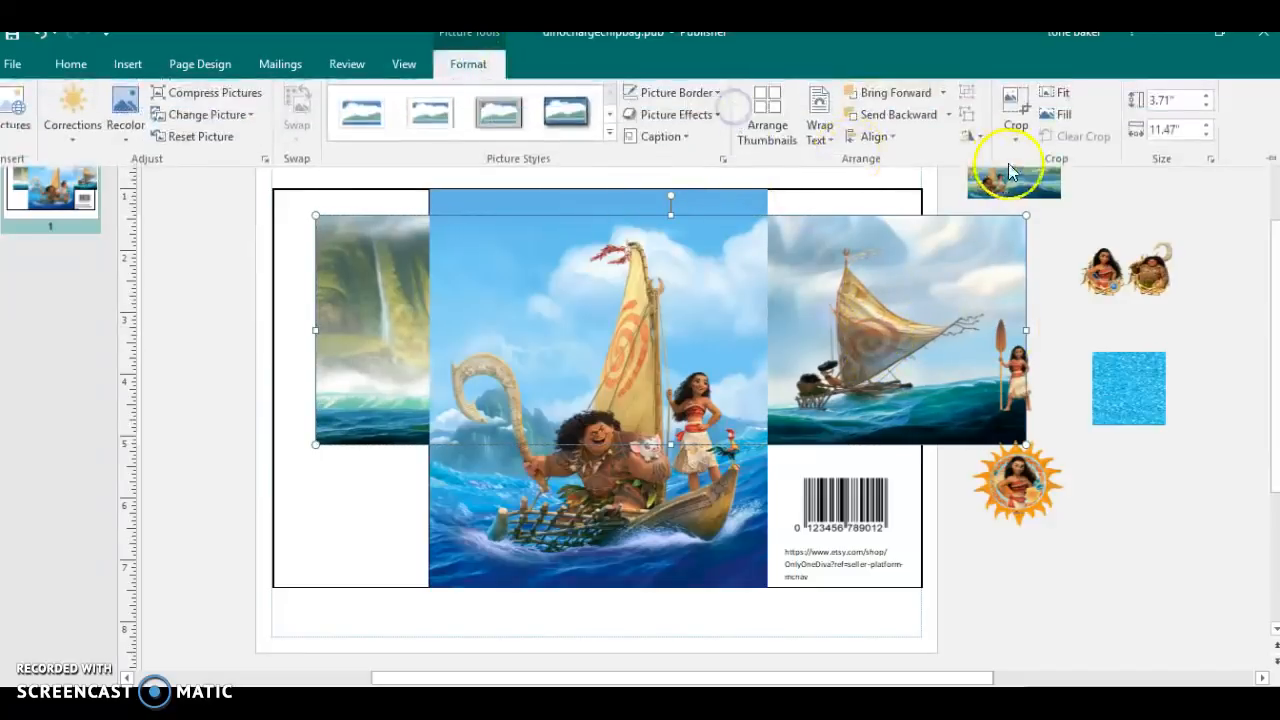
{"action": "left_click", "coordinate": [1016, 126]}
{"action": "left_click", "coordinate": [1038, 164]}
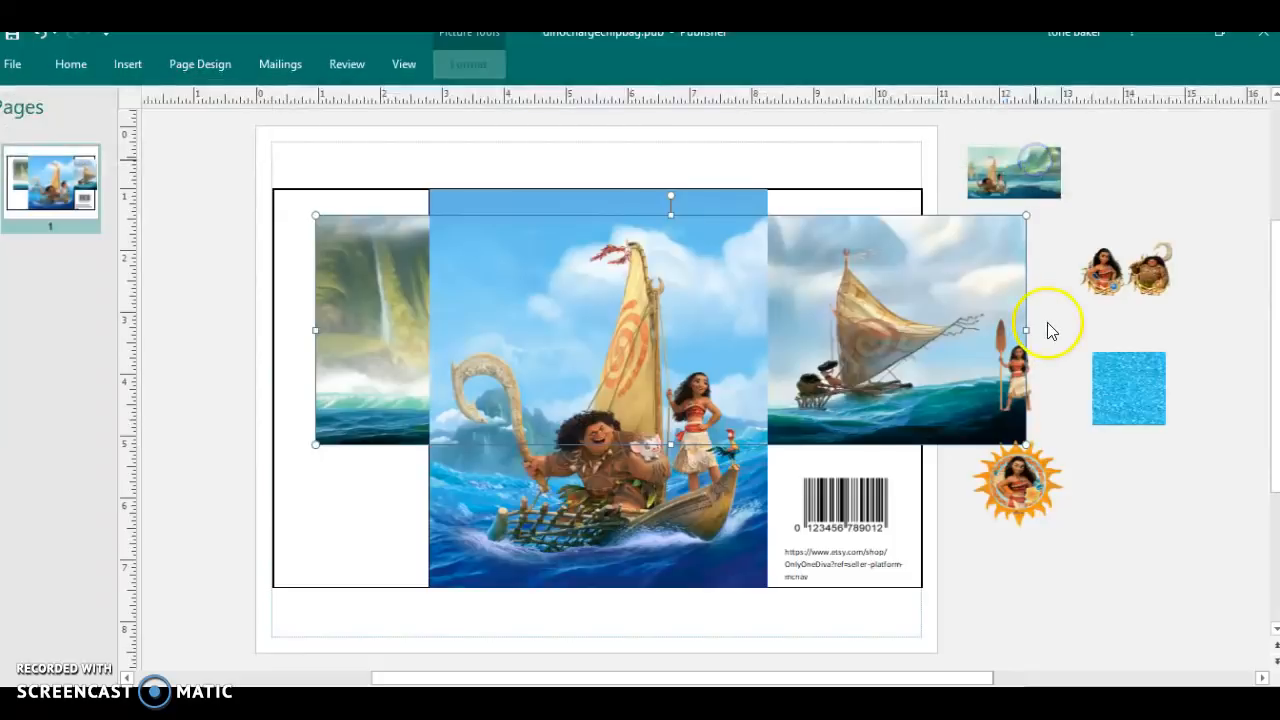
{"action": "left_click_drag", "start_coordinate": [1024, 332], "coordinate": [791, 347]}
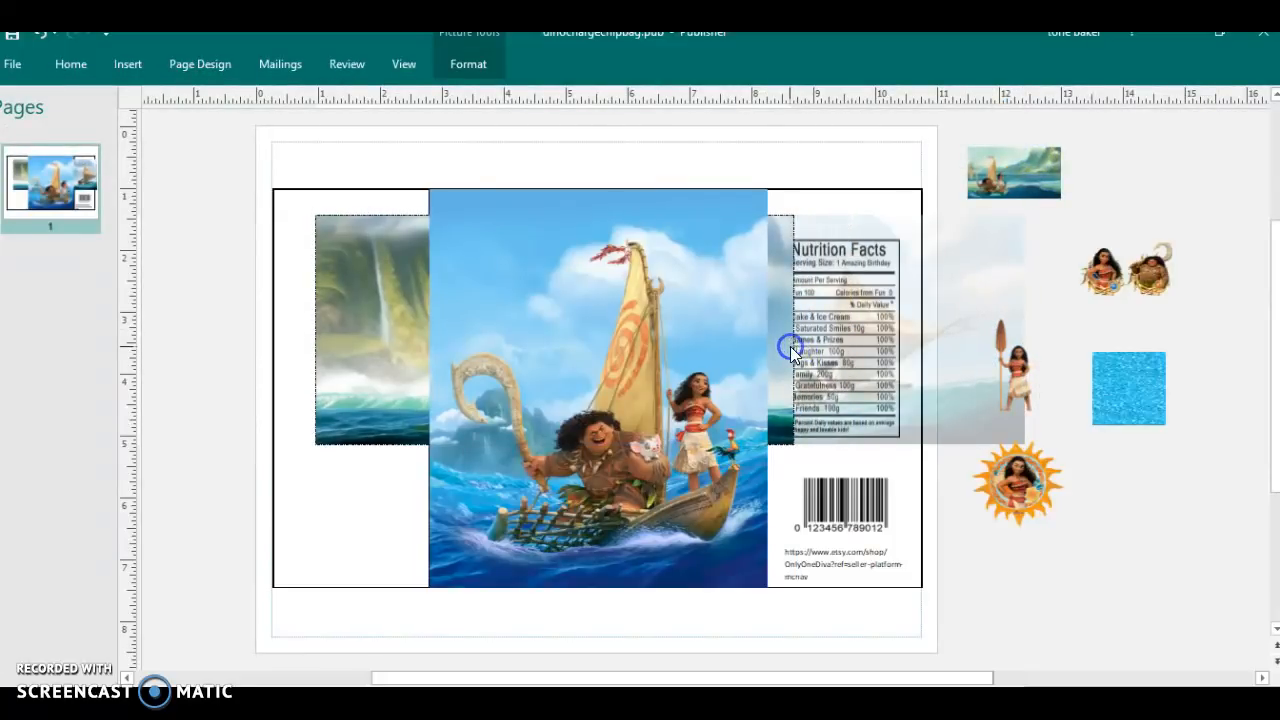
{"action": "left_click", "coordinate": [1140, 557]}
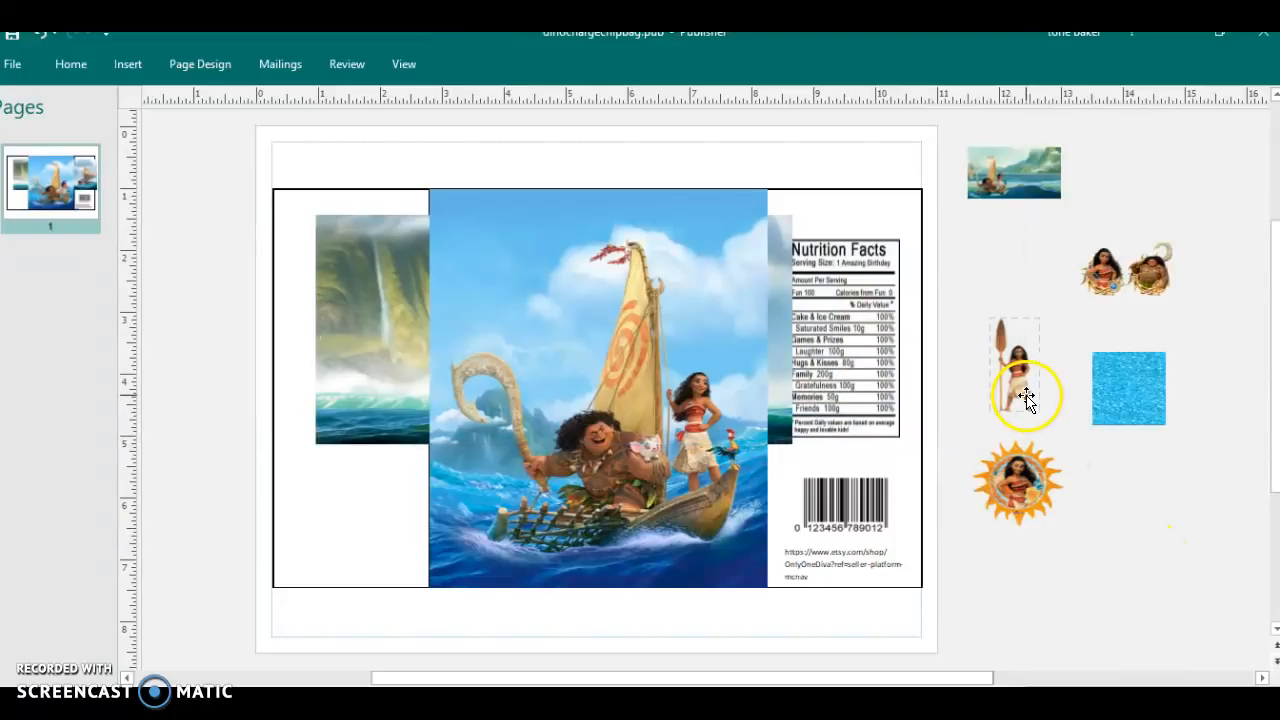
Stretch the cropped waterfall background picture to fill the full height and width of the label outline.
{"action": "left_click", "coordinate": [366, 300]}
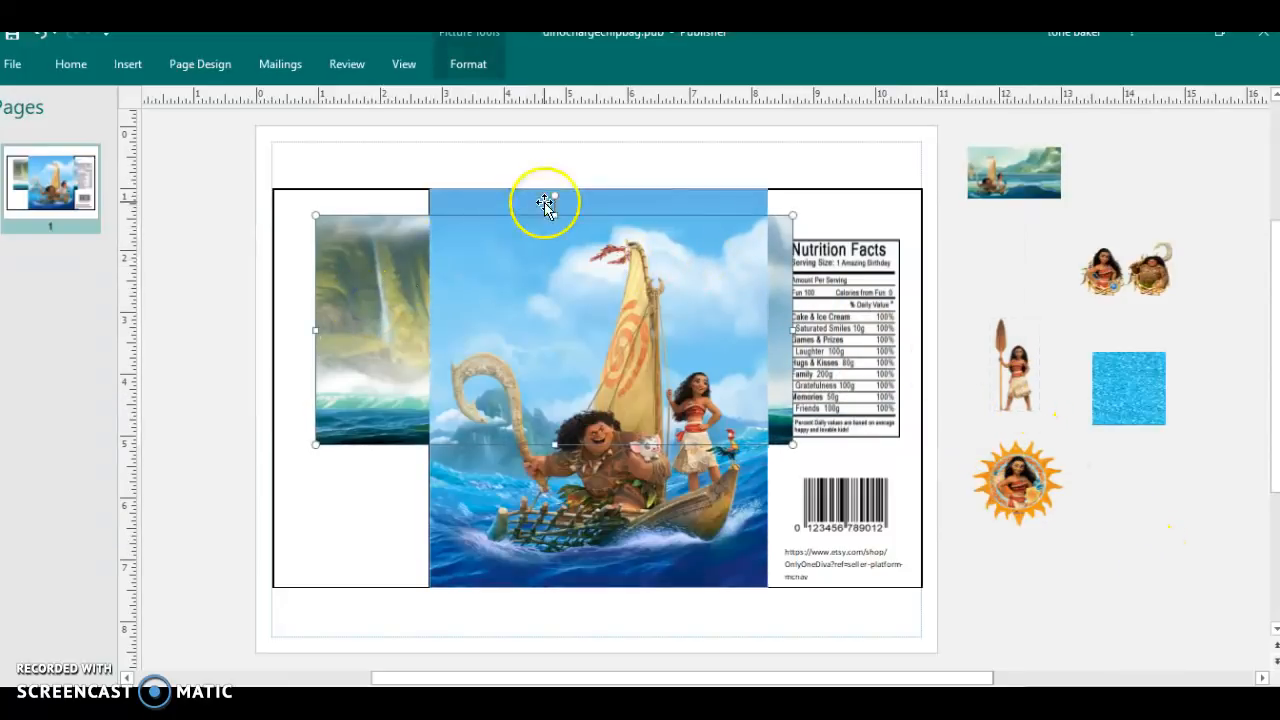
{"action": "left_click_drag", "start_coordinate": [557, 206], "coordinate": [557, 188]}
{"action": "left_click_drag", "start_coordinate": [556, 445], "coordinate": [530, 589]}
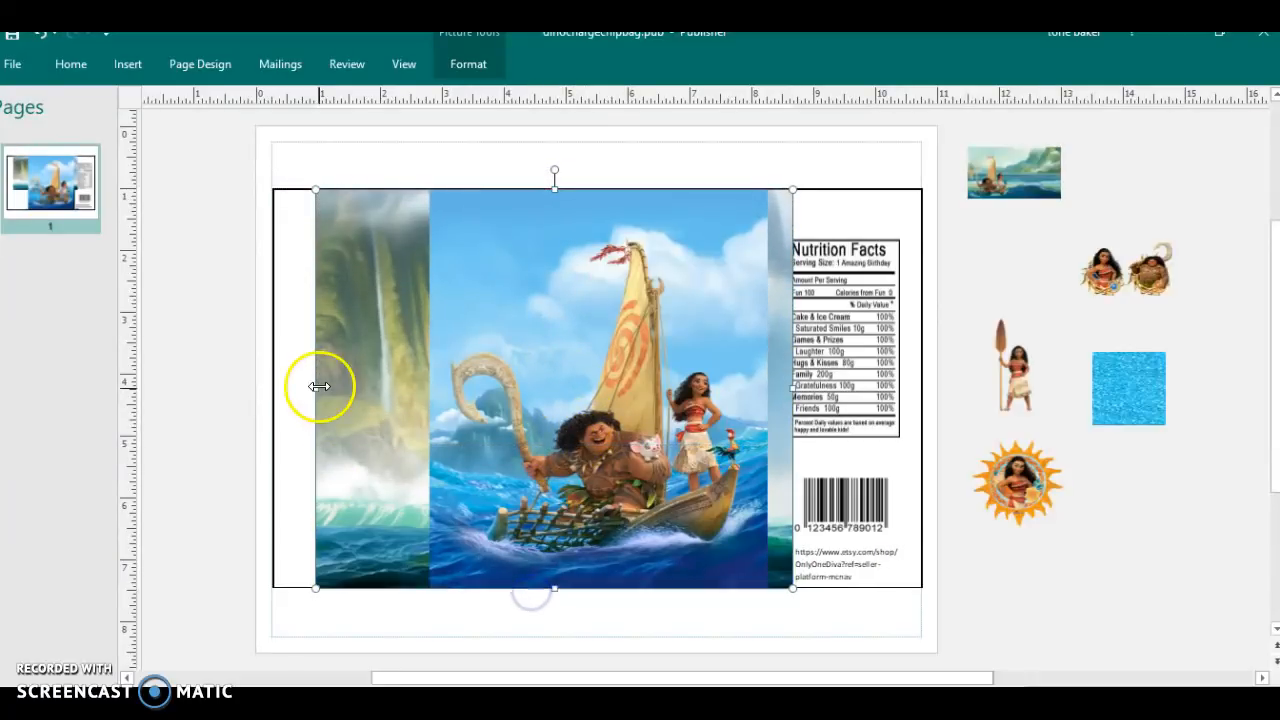
{"action": "left_click_drag", "start_coordinate": [315, 388], "coordinate": [271, 384]}
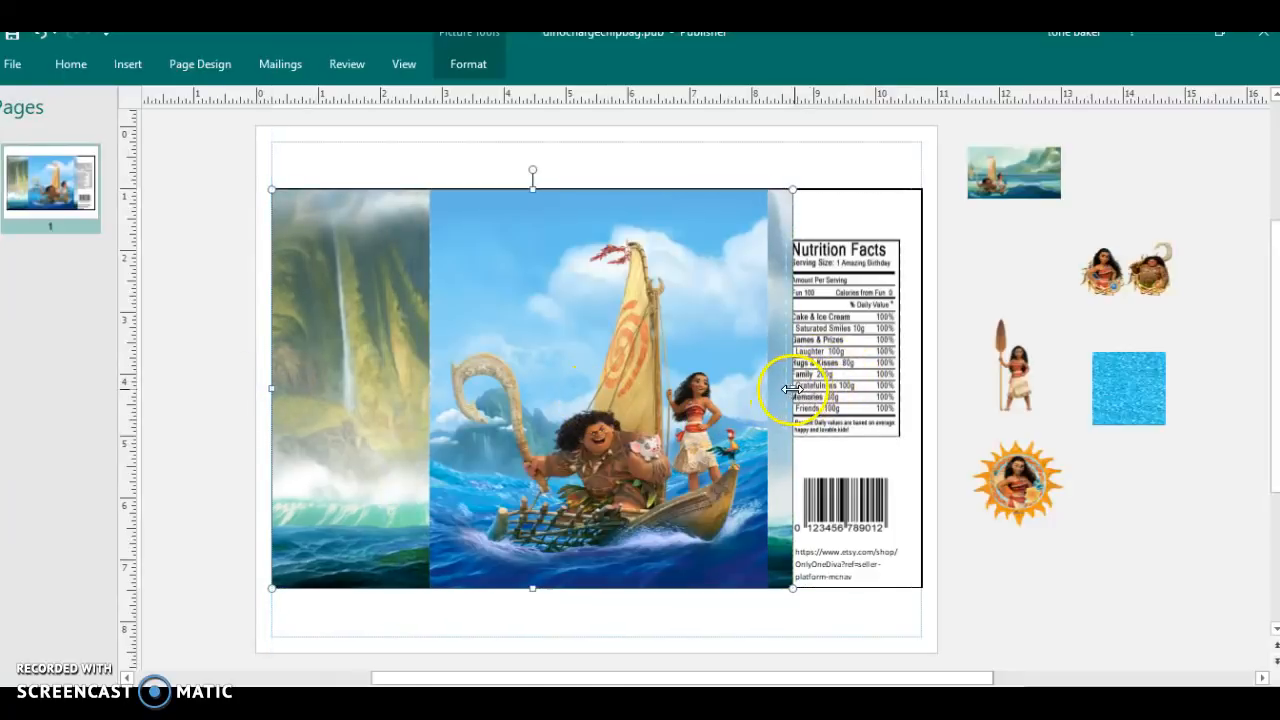
{"action": "left_click_drag", "start_coordinate": [893, 397], "coordinate": [921, 397]}
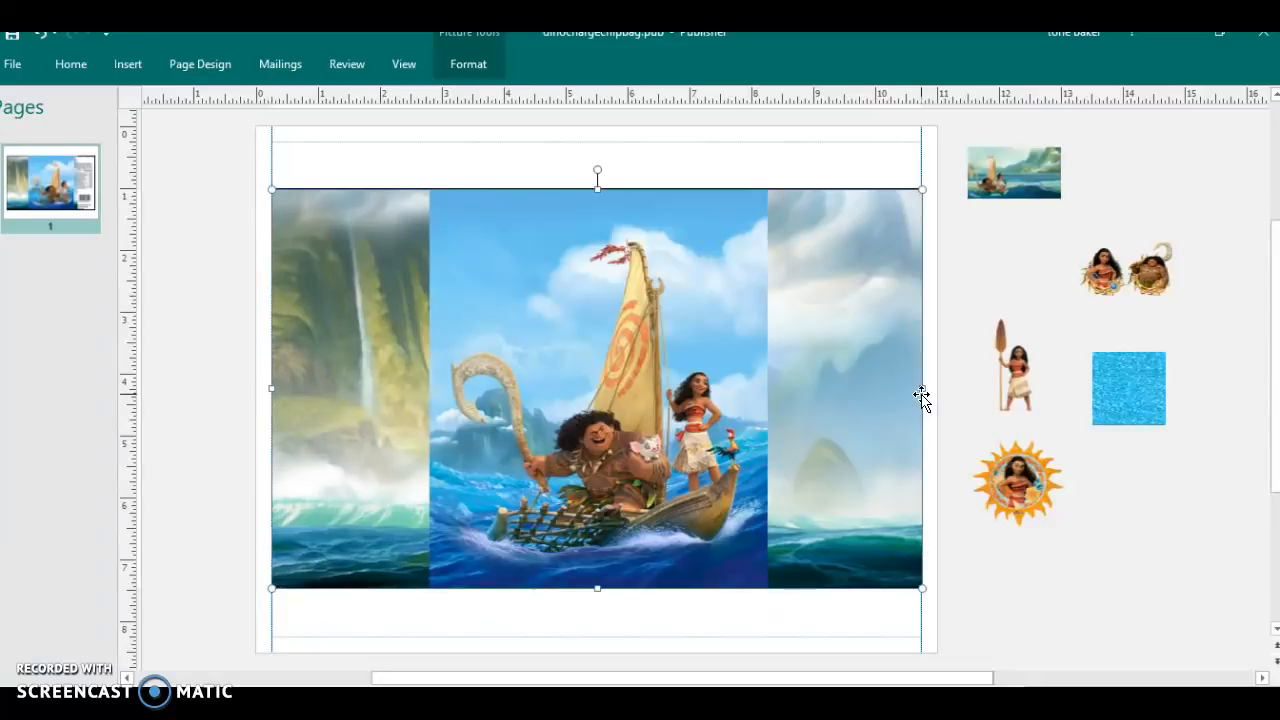
Send the waterfall background picture backward until it sits behind the Nutrition Facts table and barcode.
{"action": "left_click", "coordinate": [466, 62]}
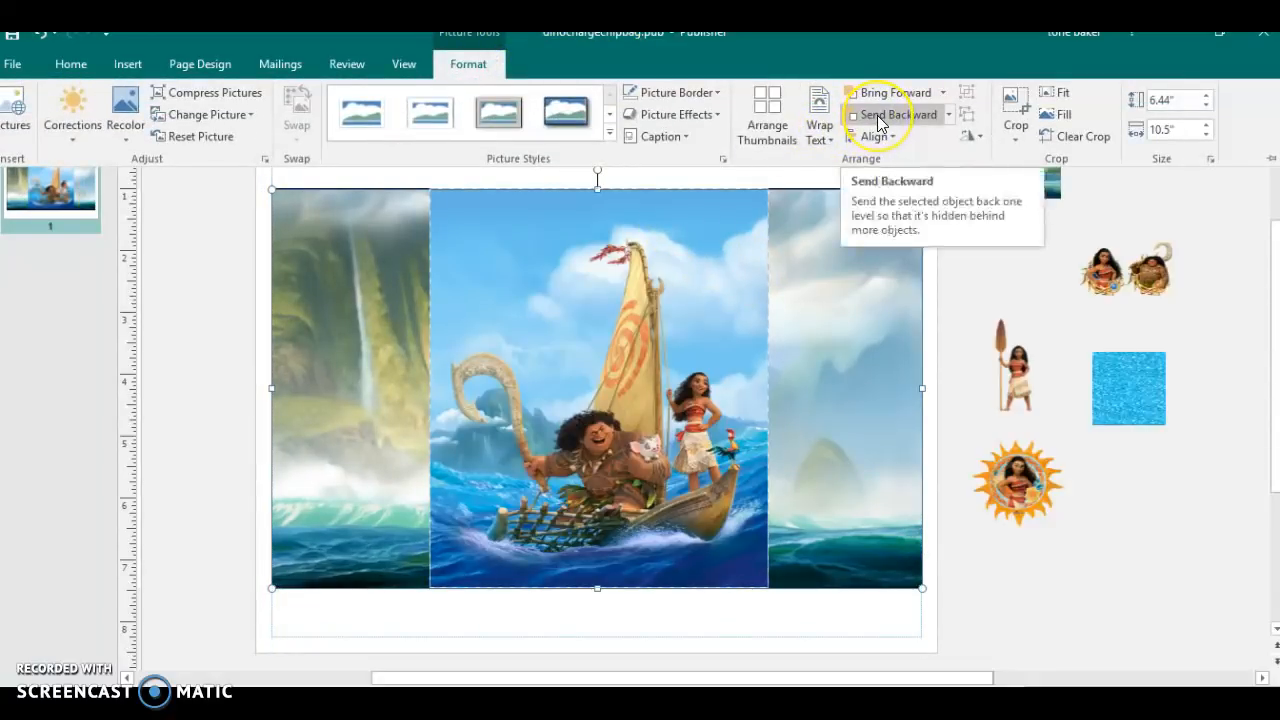
{"action": "left_click", "coordinate": [879, 120]}
{"action": "left_click", "coordinate": [879, 120]}
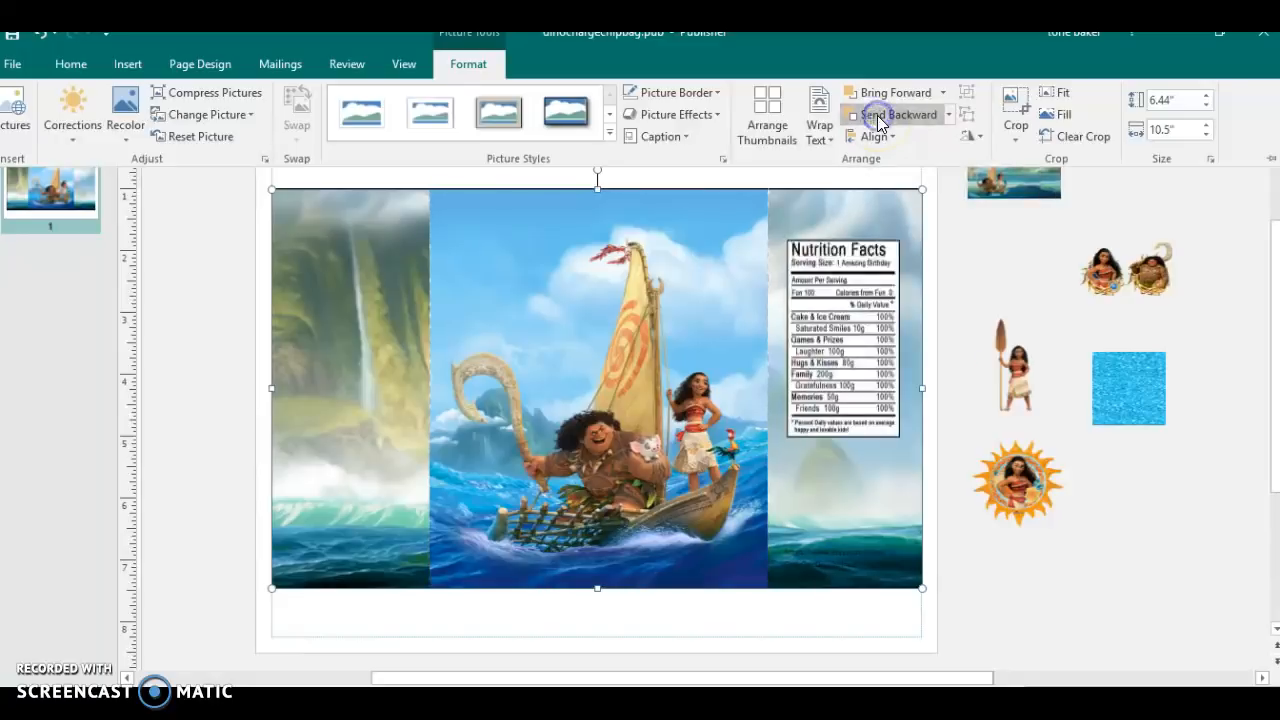
{"action": "left_click", "coordinate": [879, 120]}
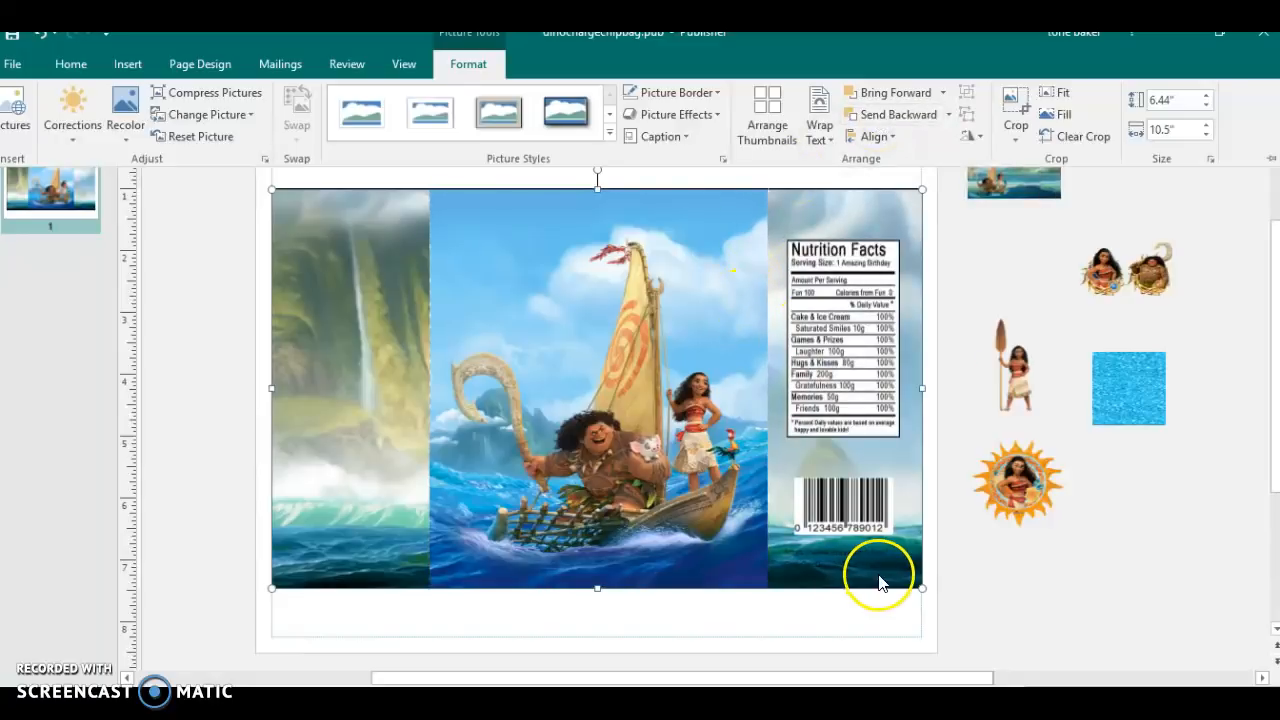
{"action": "left_click", "coordinate": [1115, 587]}
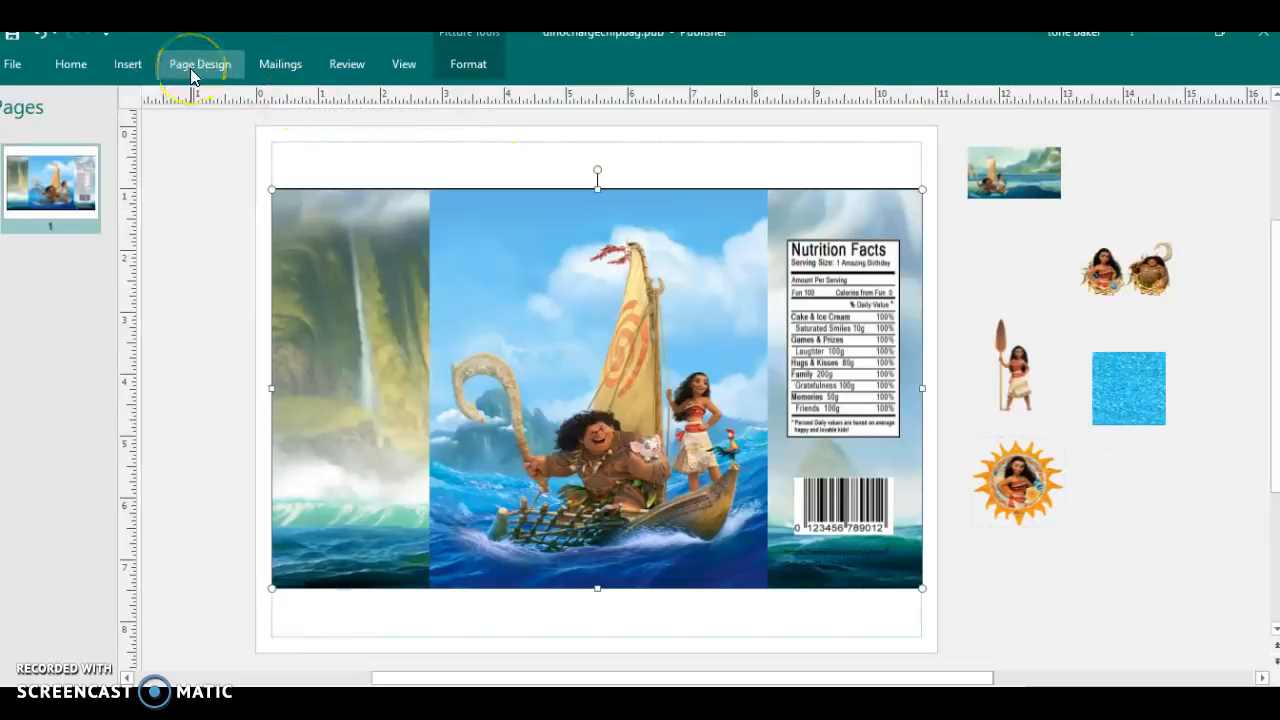
Draw a rectangle about 10.52" wide and 0.52" high along the label's upper edge and remove its outline.
{"action": "left_click", "coordinate": [128, 64]}
{"action": "left_click", "coordinate": [237, 118]}
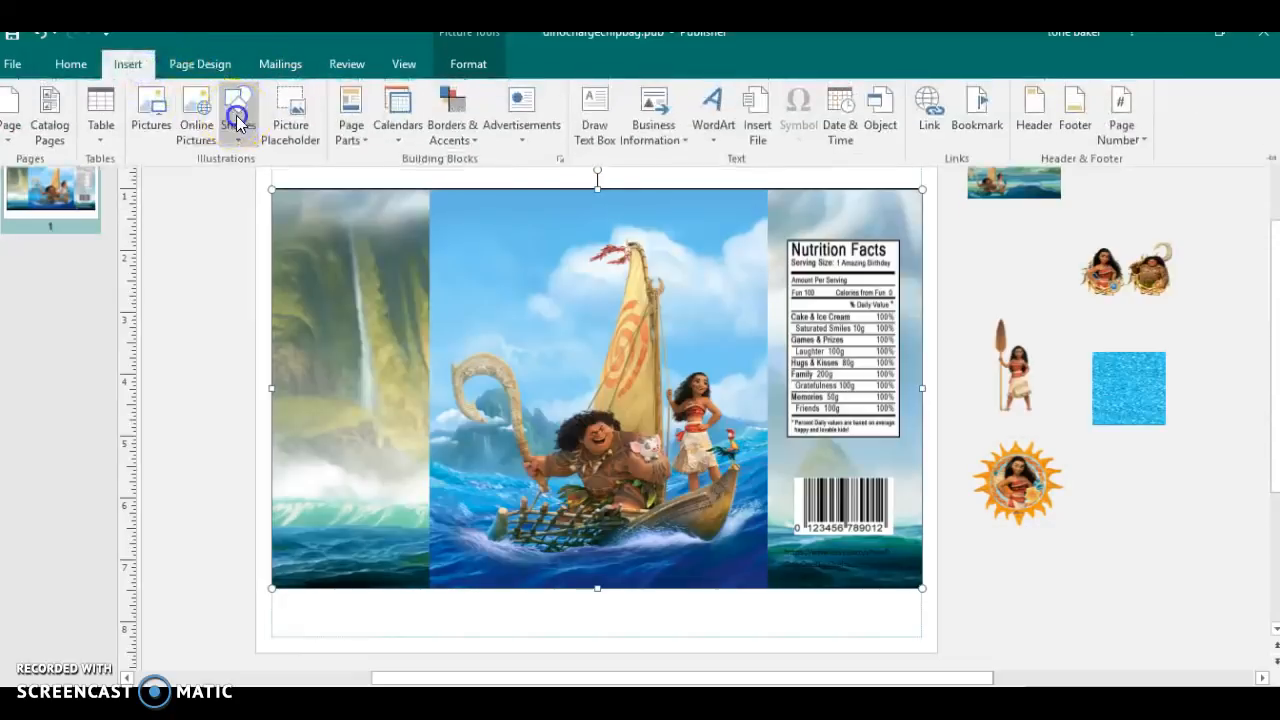
{"action": "left_click", "coordinate": [285, 180]}
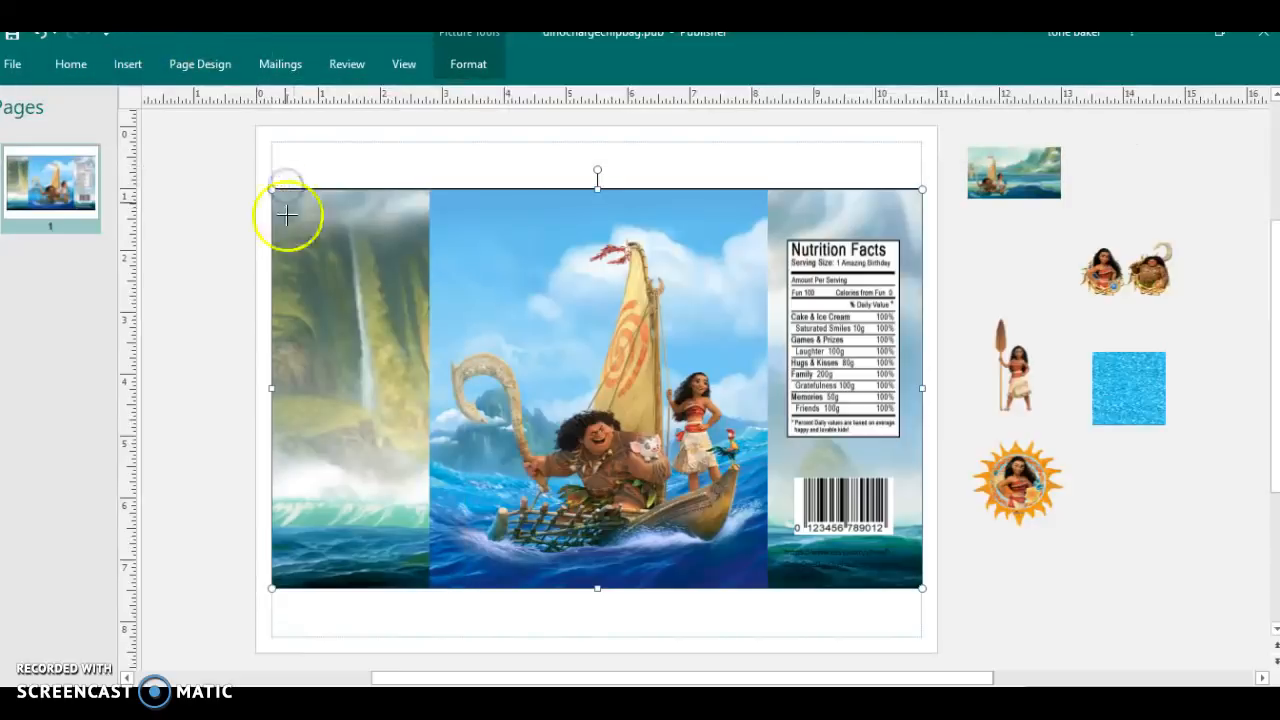
{"action": "mouse_move", "coordinate": [270, 157]}
{"action": "left_mouse_down"}
{"action": "mouse_move", "coordinate": [271, 191]}
{"action": "mouse_move", "coordinate": [646, 163]}
{"action": "mouse_move", "coordinate": [897, 200]}
{"action": "mouse_move", "coordinate": [921, 188]}
{"action": "left_mouse_up"}
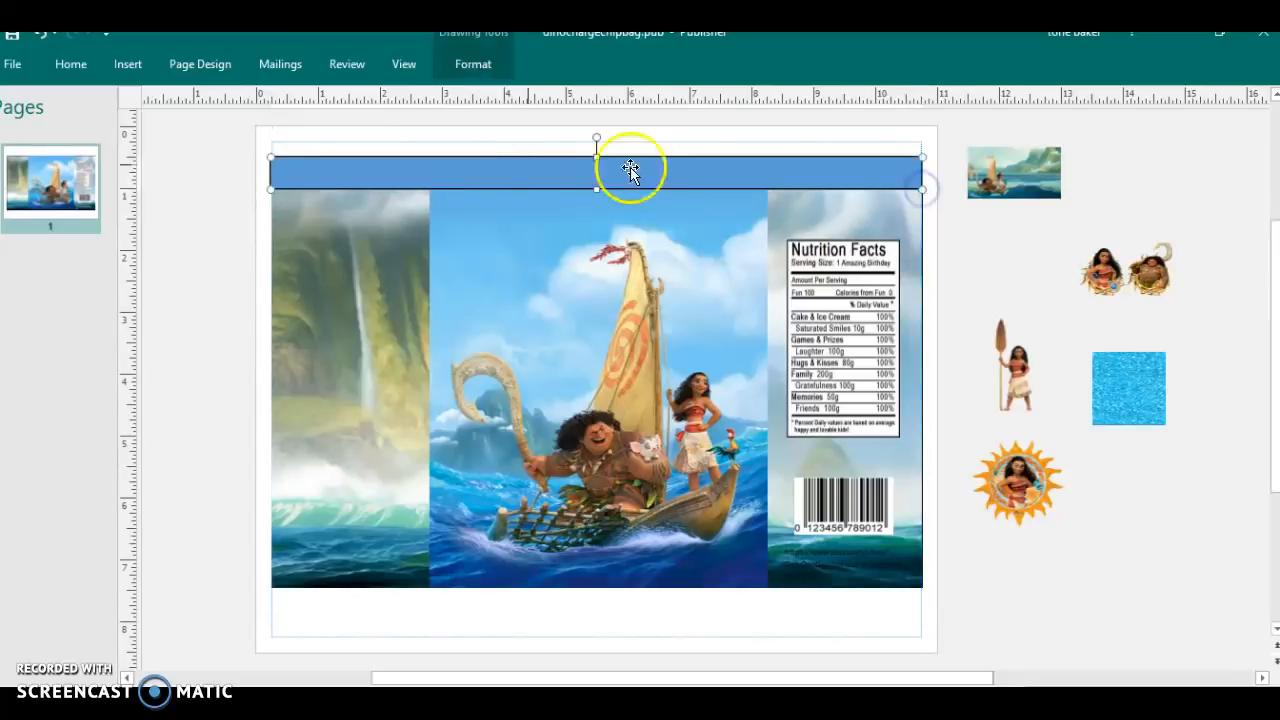
{"action": "left_click", "coordinate": [481, 70]}
{"action": "left_click", "coordinate": [553, 117]}
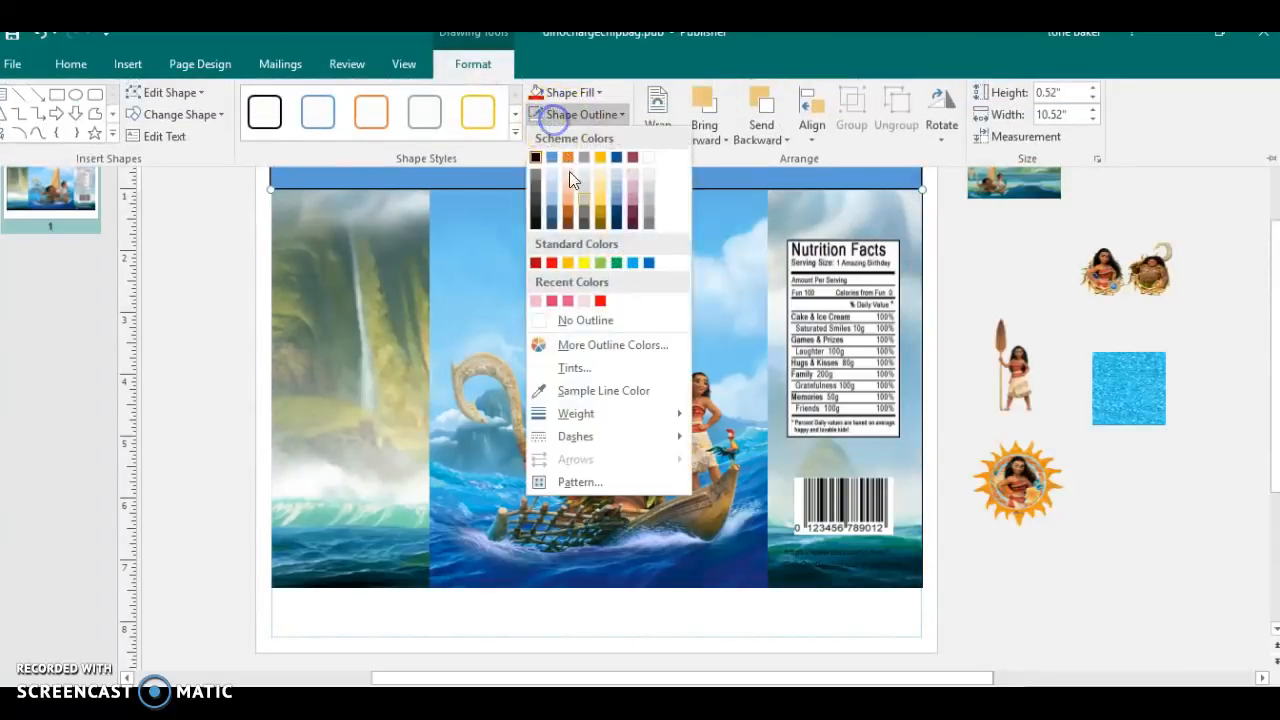
{"action": "left_click", "coordinate": [586, 321]}
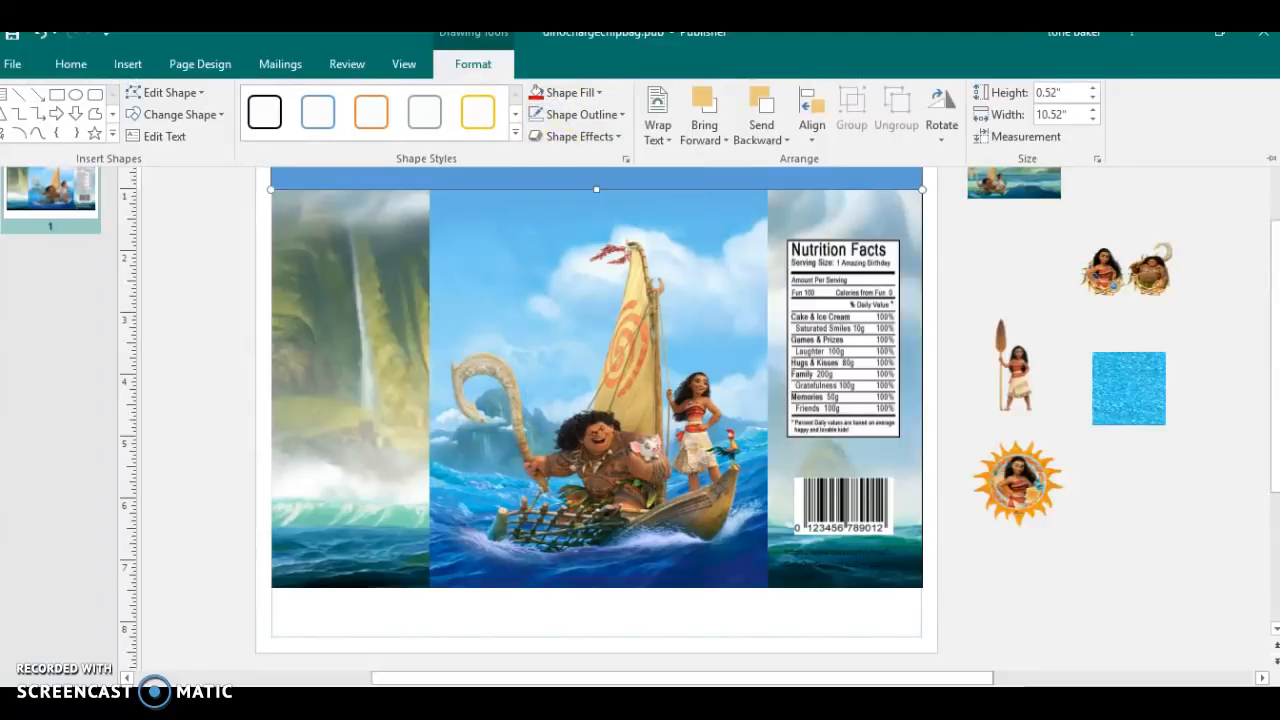
Fill the rectangle above the label with a custom orange, RGB 245, 161, 11.
{"action": "left_click", "coordinate": [566, 93]}
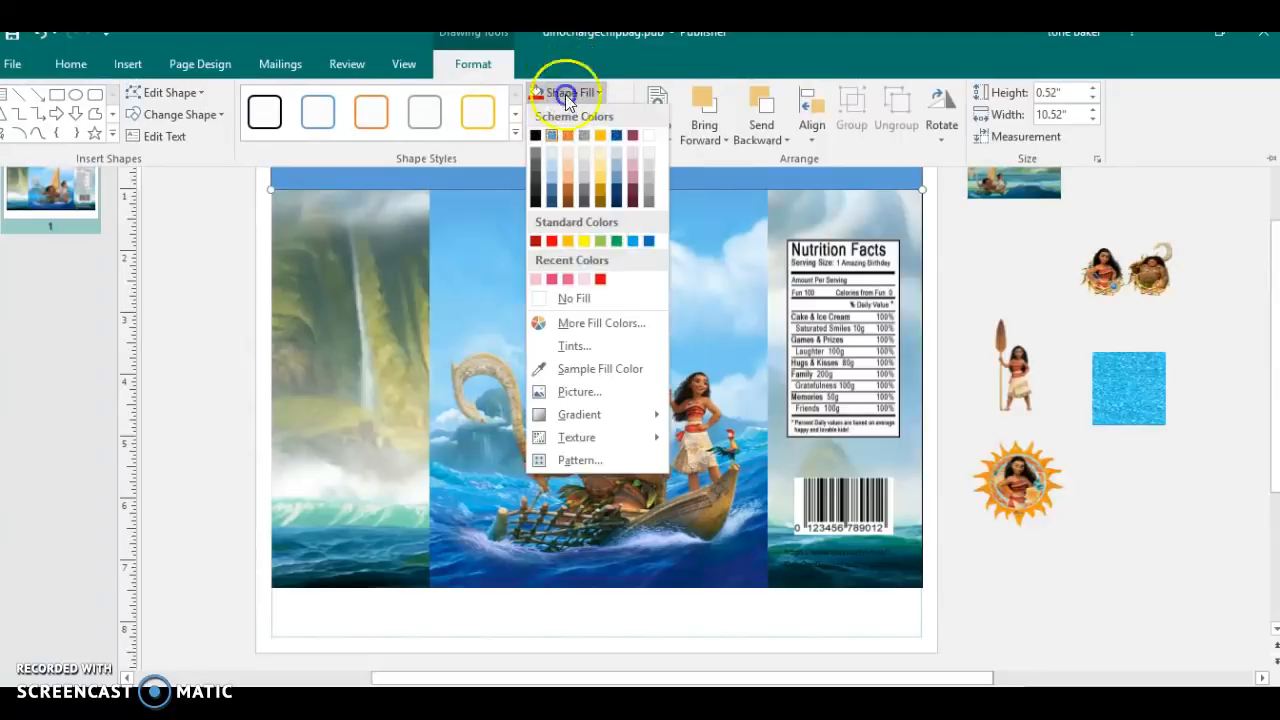
{"action": "left_click", "coordinate": [600, 135]}
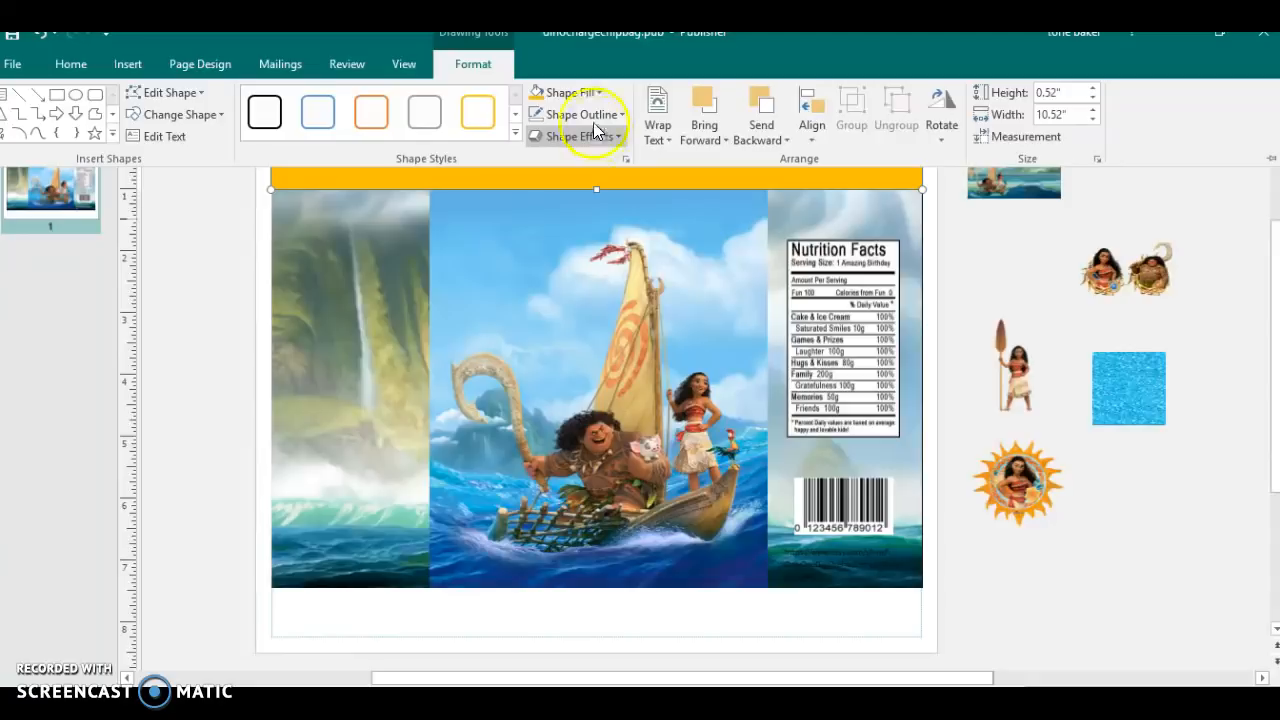
{"action": "left_click", "coordinate": [590, 94]}
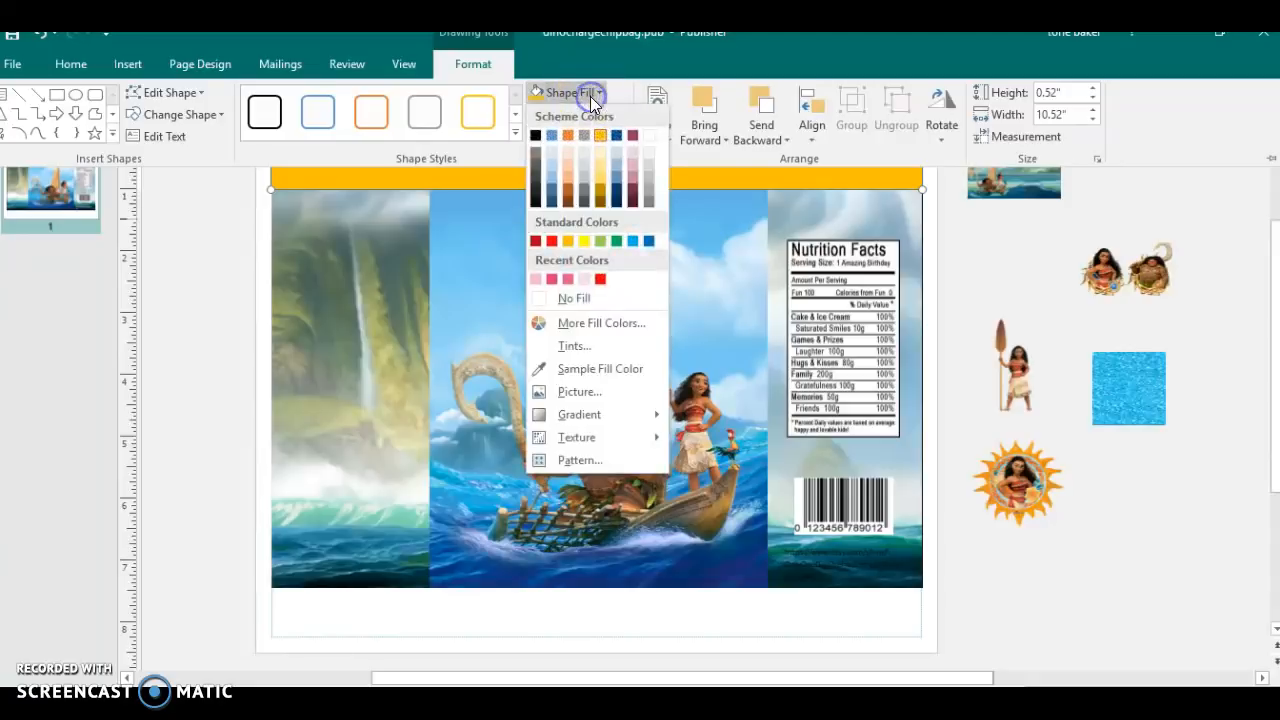
{"action": "left_click", "coordinate": [593, 323]}
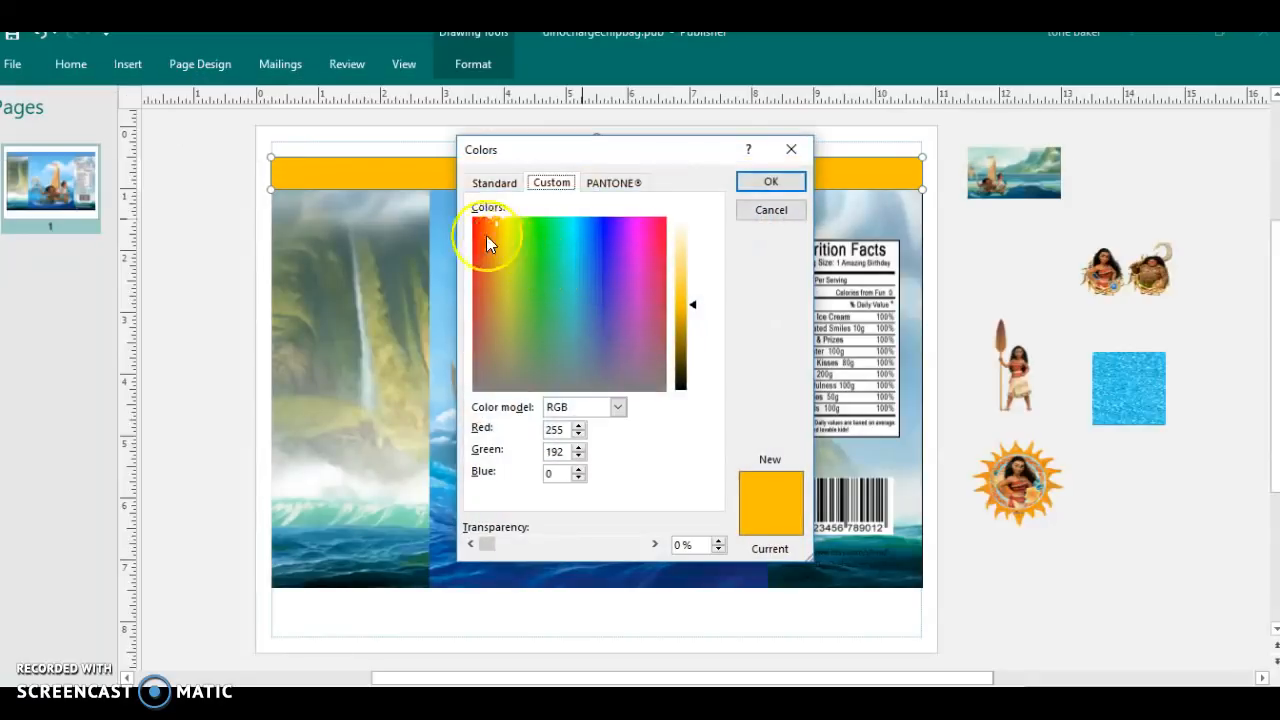
{"action": "left_click", "coordinate": [491, 226]}
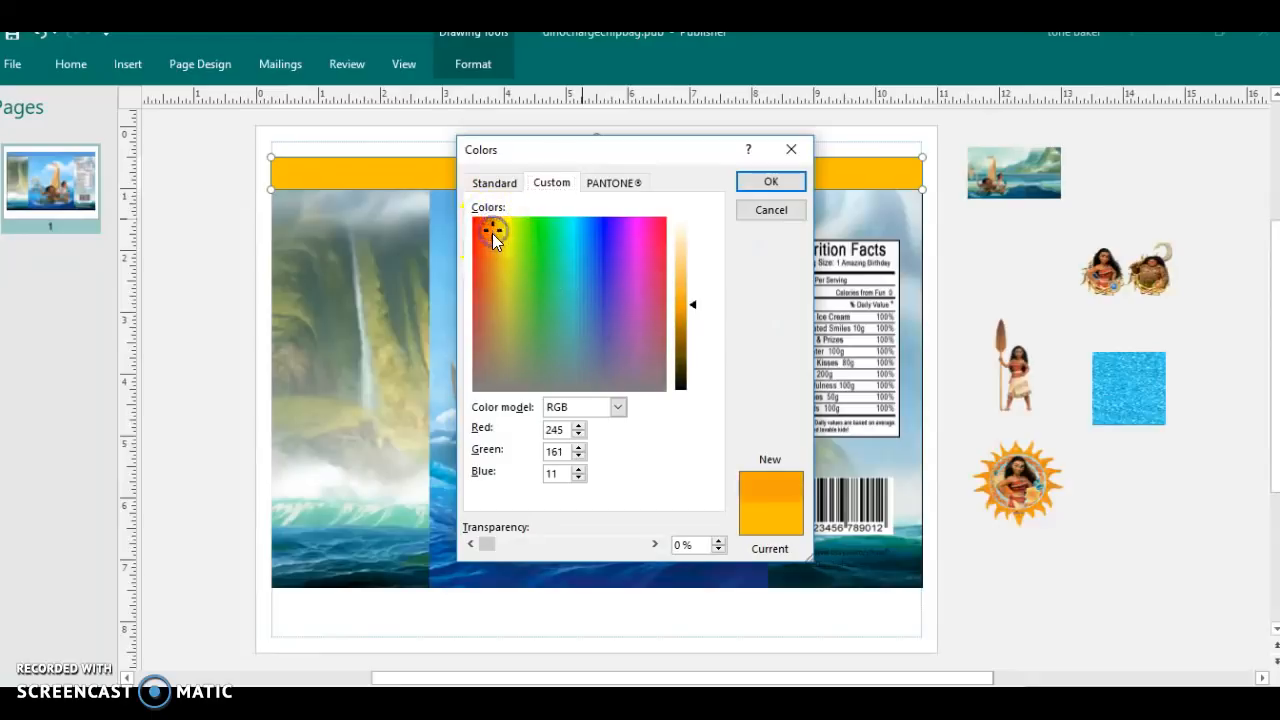
{"action": "left_click", "coordinate": [750, 183]}
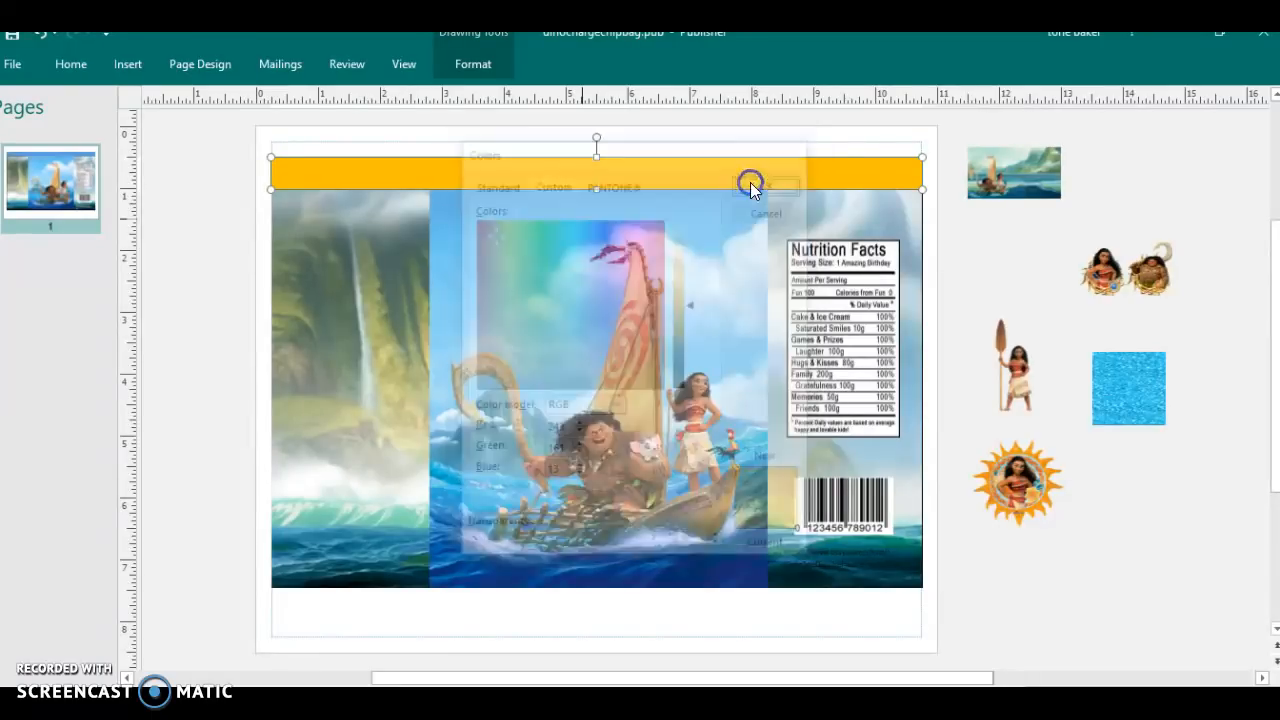
{"action": "left_click", "coordinate": [223, 380]}
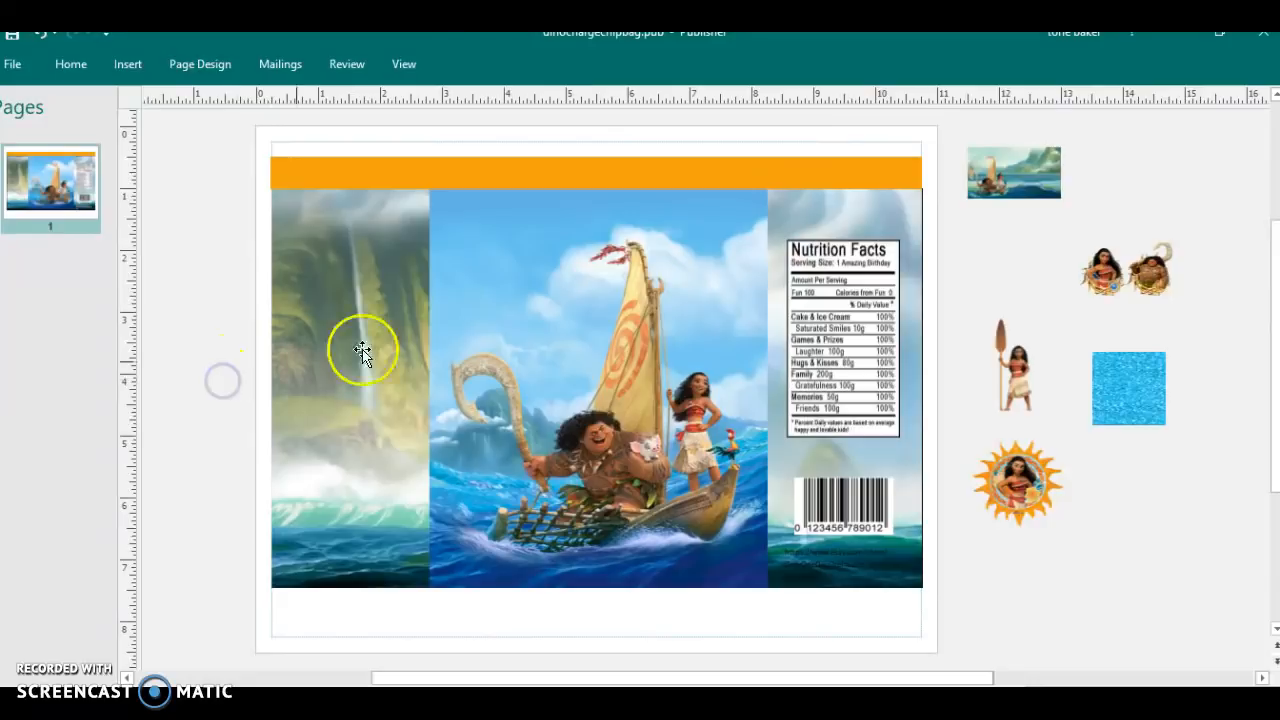
Adjust the orange band's width and nudge it into line with both side edges of the label.
{"action": "left_click", "coordinate": [918, 174]}
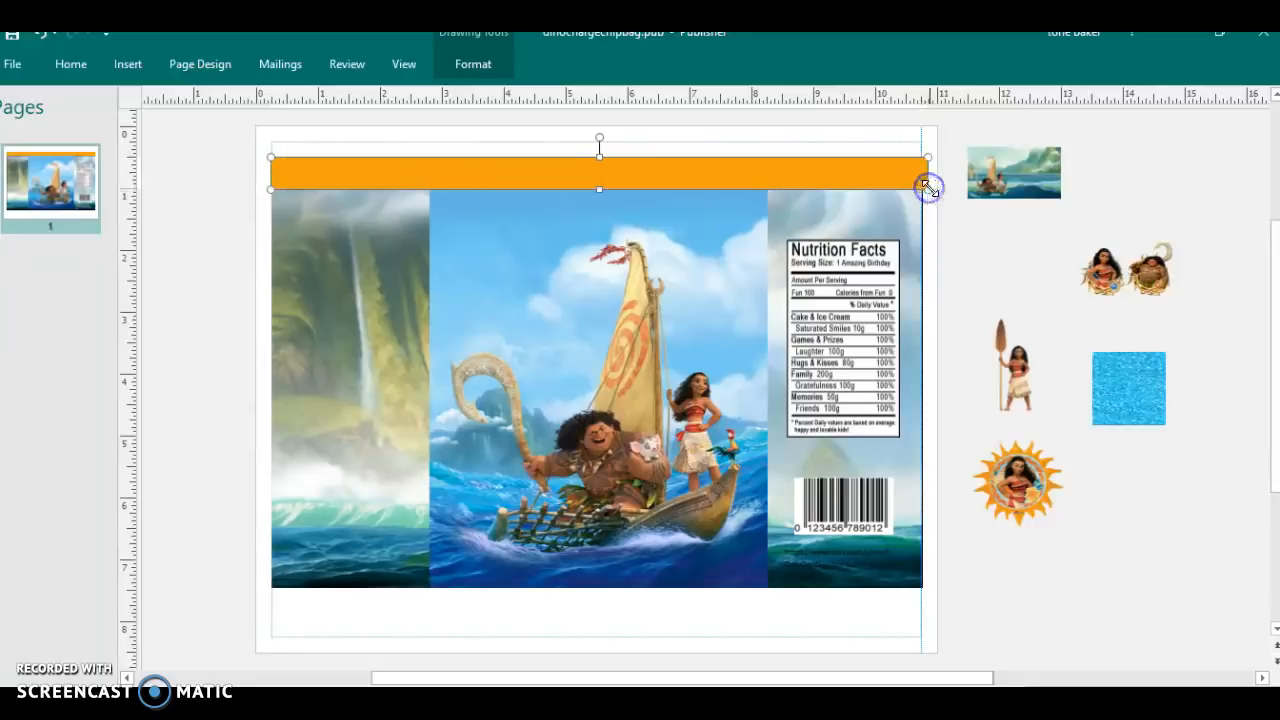
{"action": "left_click_drag", "start_coordinate": [919, 190], "coordinate": [921, 191]}
{"action": "left_click", "coordinate": [947, 212]}
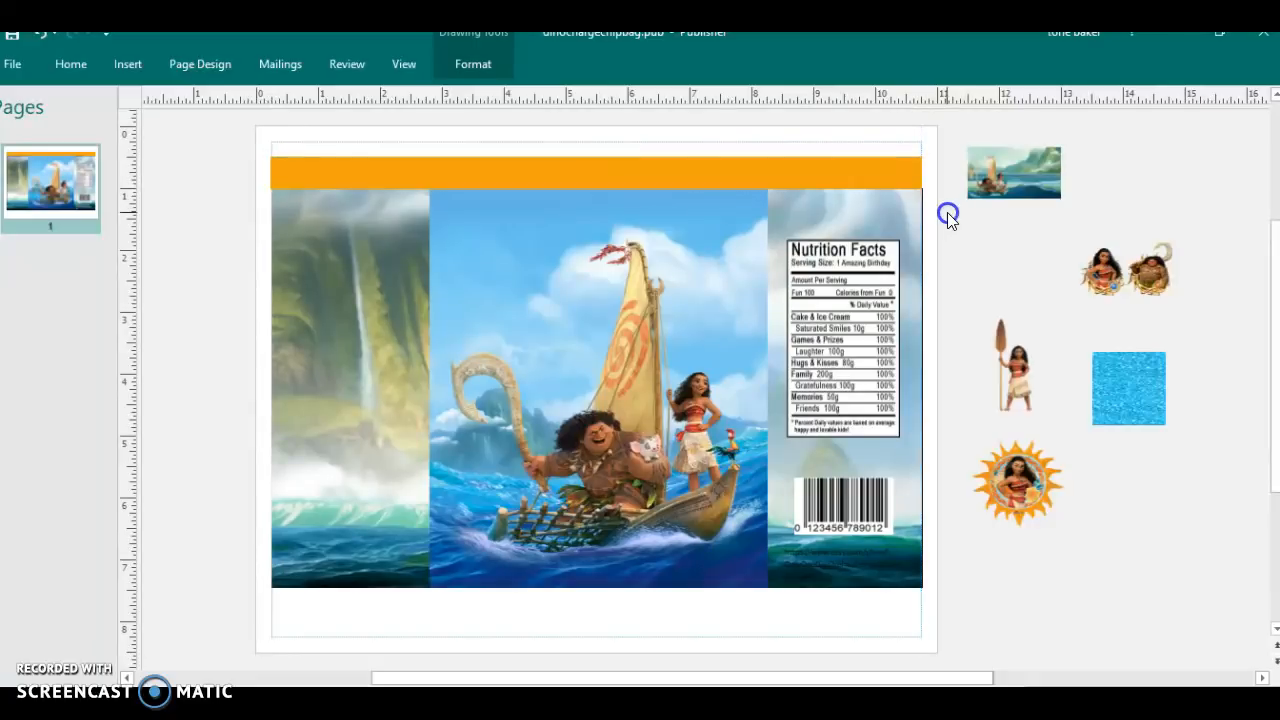
{"action": "left_click", "coordinate": [910, 186]}
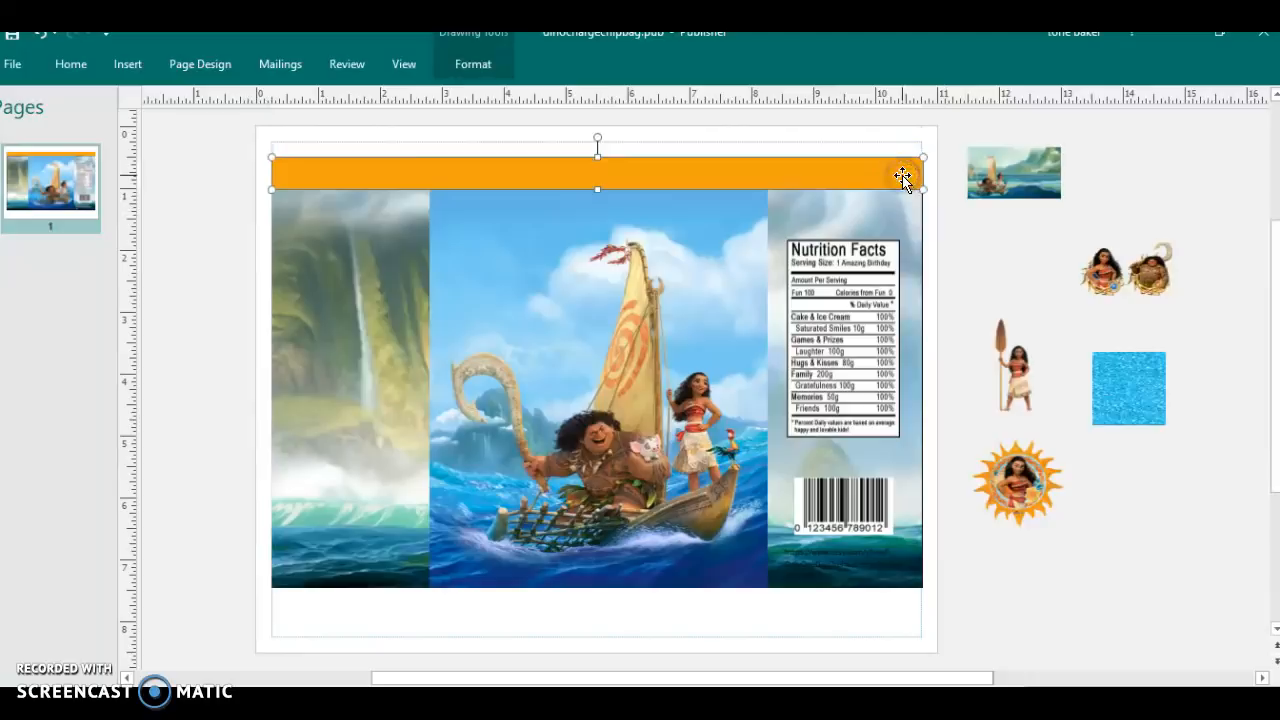
{"action": "left_click", "coordinate": [323, 224]}
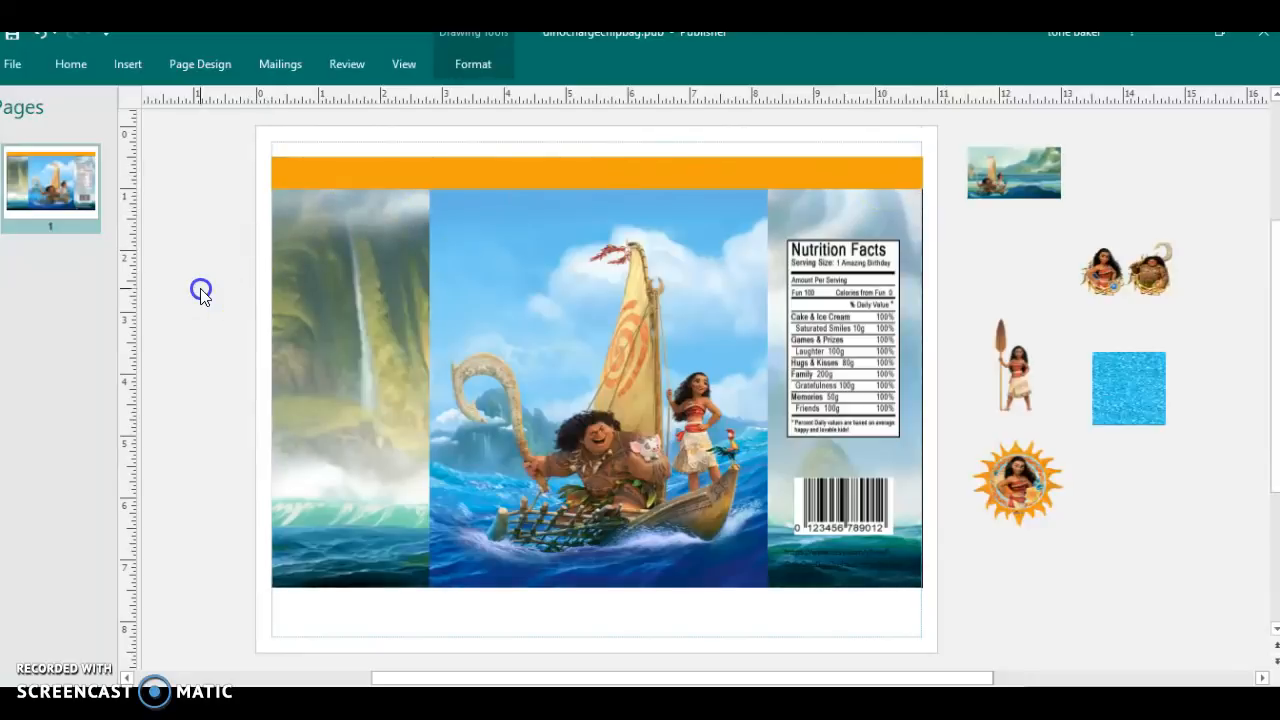
Duplicate the orange band and place the copy along the label's lower edge, aligned with both side edges.
{"action": "left_click", "coordinate": [382, 198]}
{"action": "right_click", "coordinate": [403, 177]}
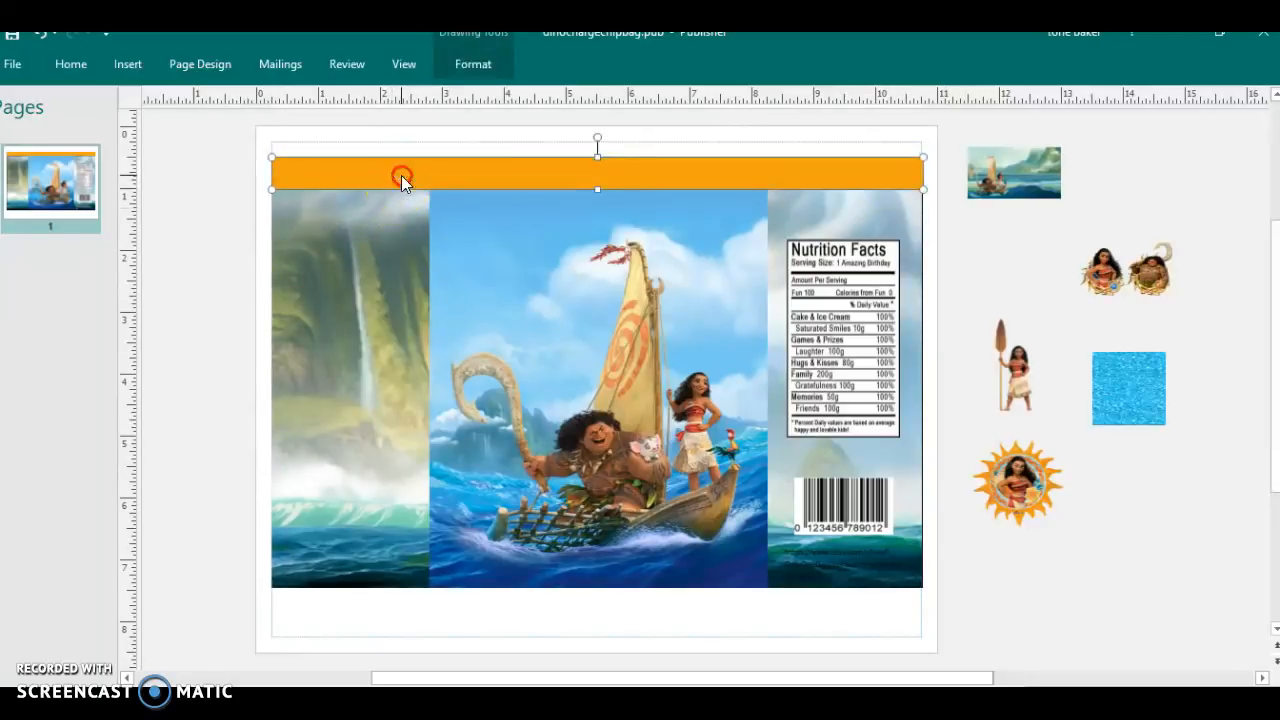
{"action": "left_click", "coordinate": [440, 205]}
{"action": "right_click", "coordinate": [199, 487]}
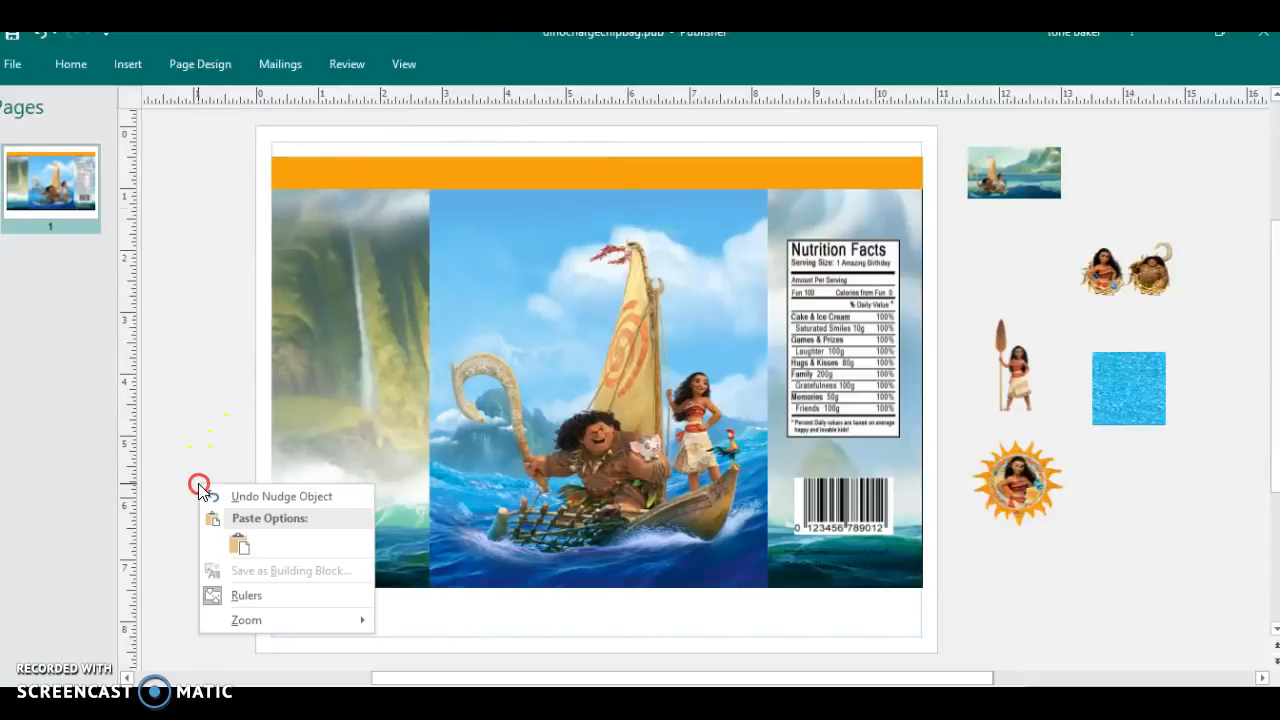
{"action": "left_click", "coordinate": [231, 537]}
{"action": "left_click_drag", "start_coordinate": [257, 525], "coordinate": [302, 607]}
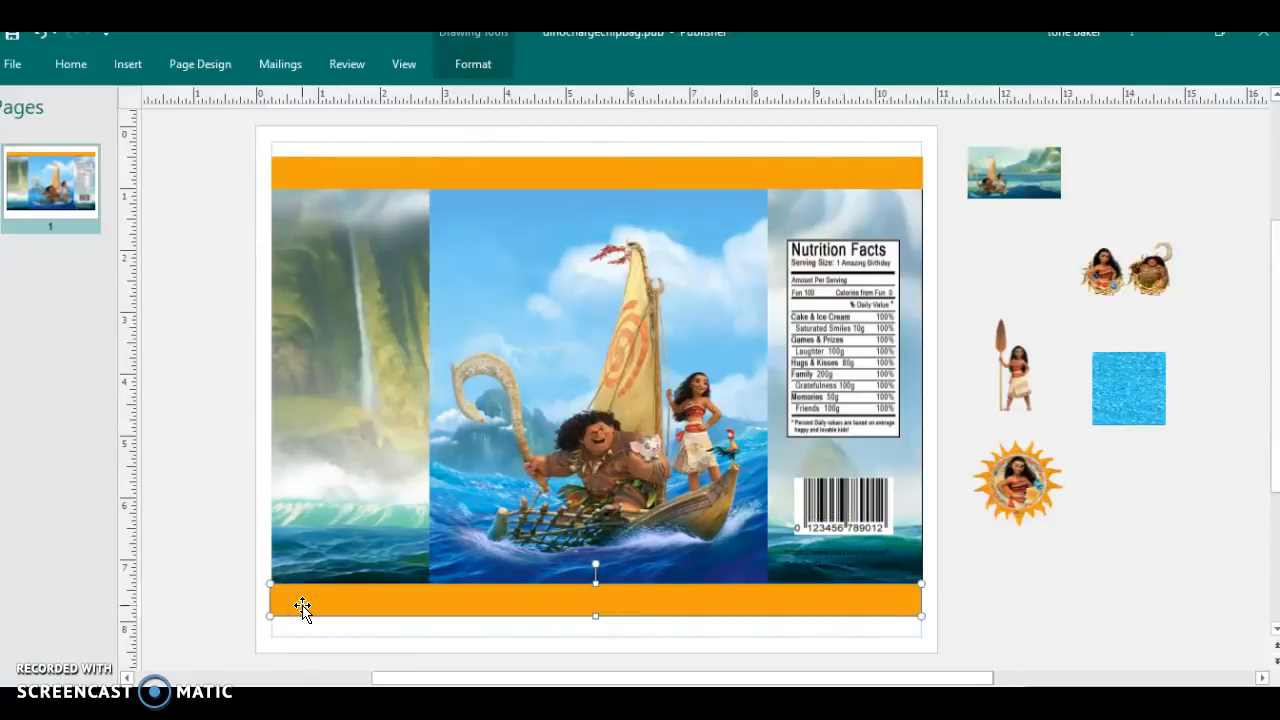
{"action": "left_click", "coordinate": [146, 584]}
{"action": "left_click", "coordinate": [287, 605]}
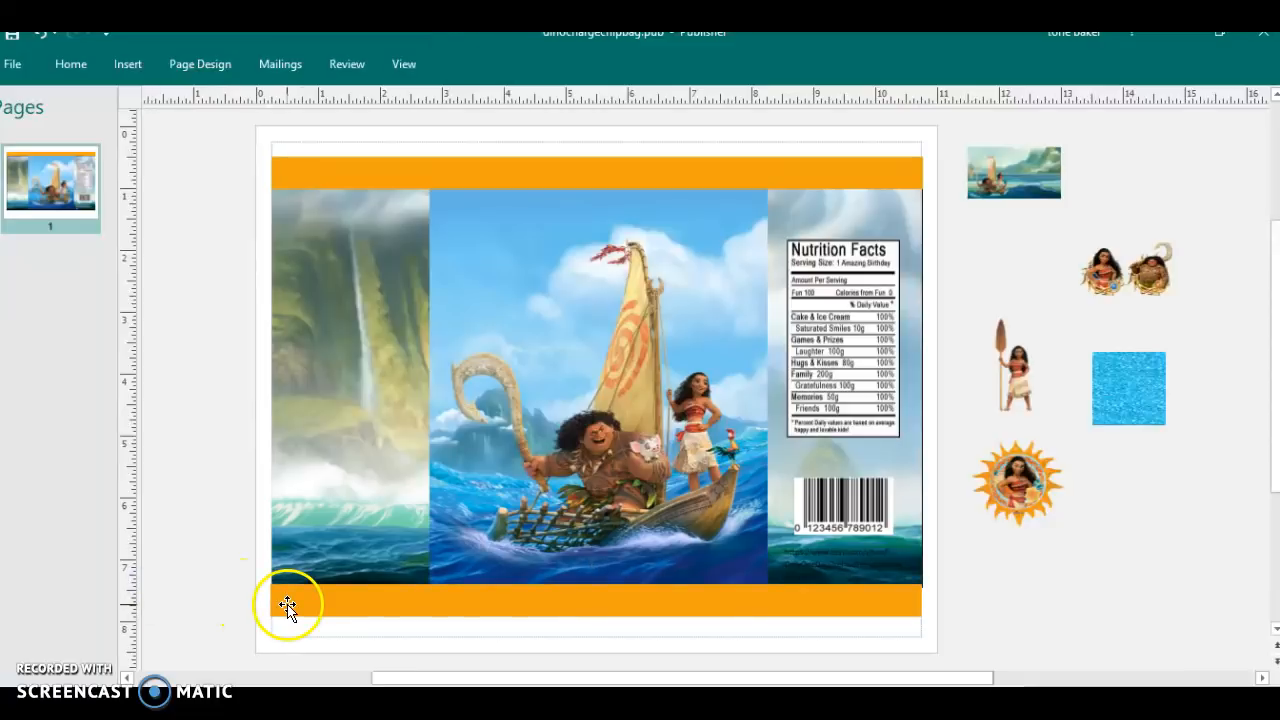
{"action": "left_click", "coordinate": [288, 598]}
{"action": "left_click", "coordinate": [192, 553]}
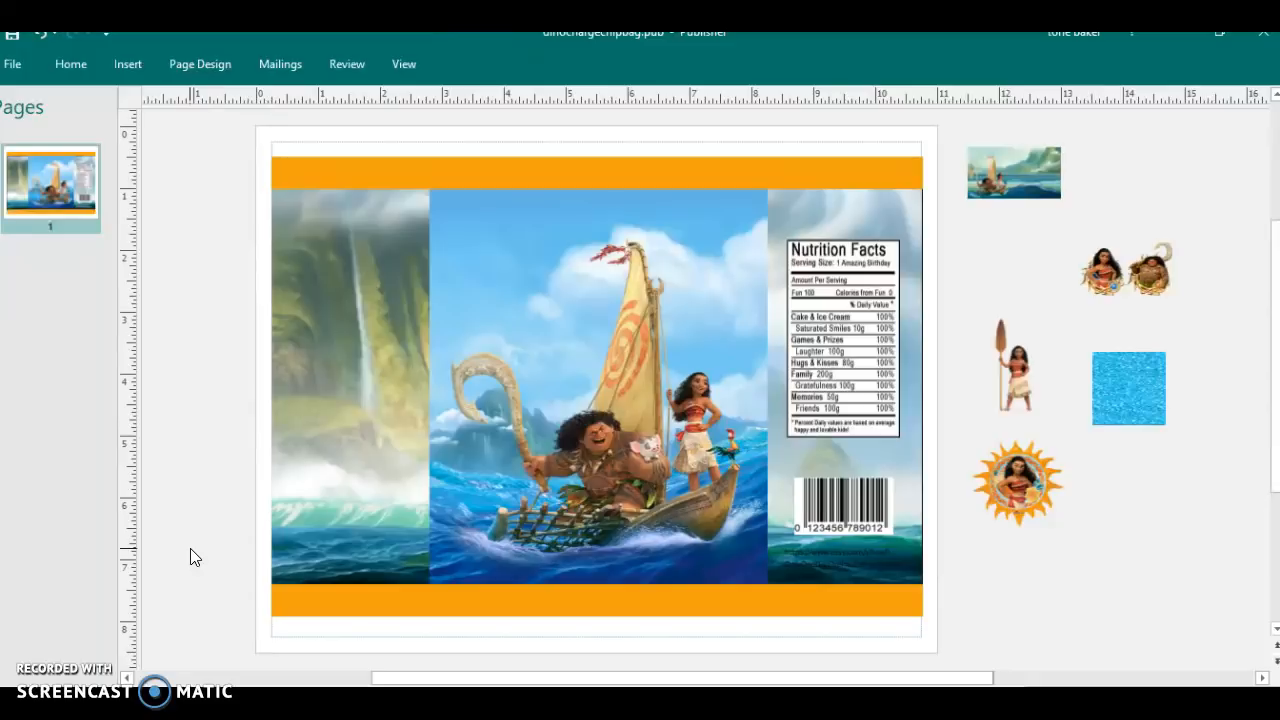
Move the blue glitter picture onto the label and stretch it to about 10.44" wide and 8.31" high, covering the page.
{"action": "left_click", "coordinate": [1126, 381]}
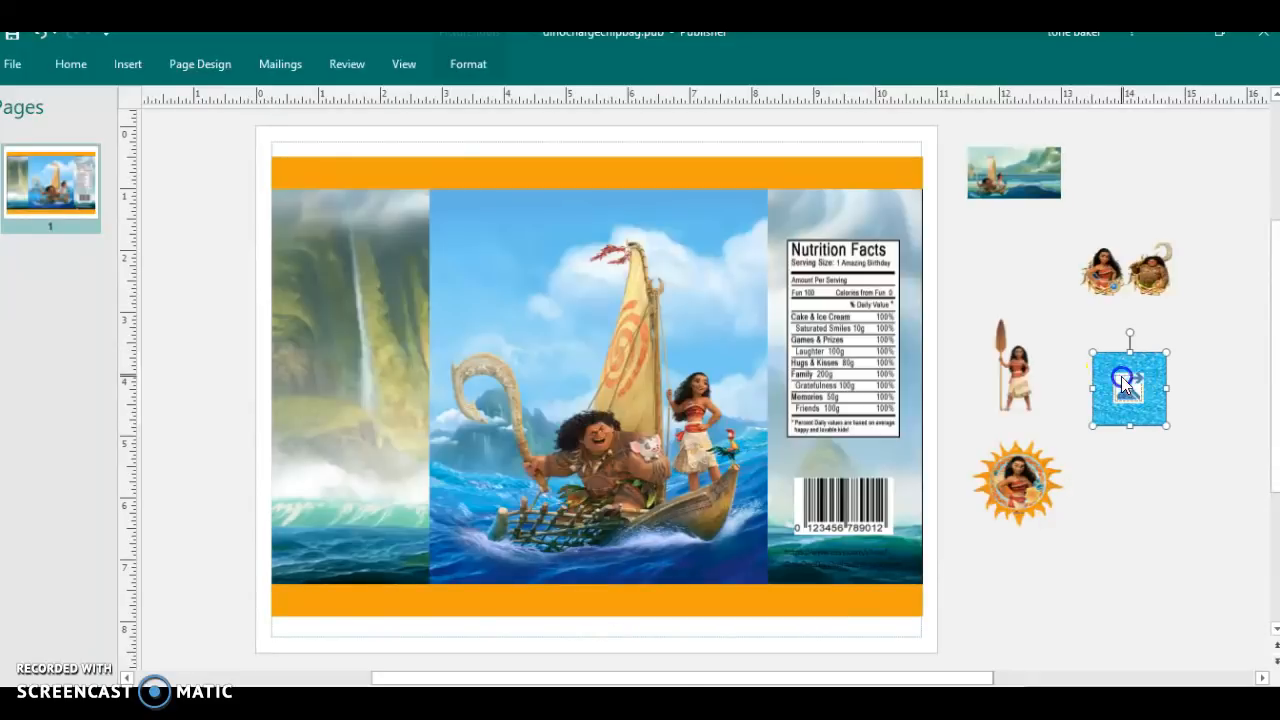
{"action": "left_click_drag", "start_coordinate": [1093, 352], "coordinate": [866, 251]}
{"action": "left_click_drag", "start_coordinate": [1048, 320], "coordinate": [824, 334]}
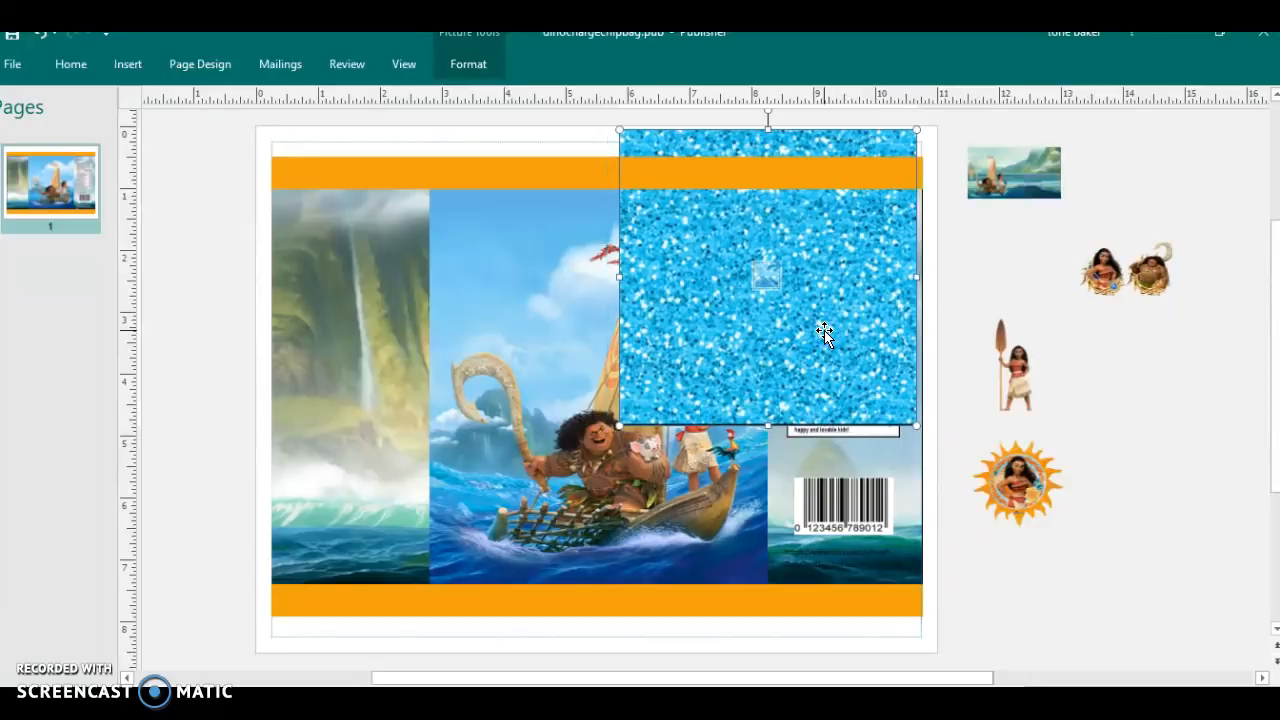
{"action": "key", "text": "Right"}
{"action": "key", "text": "Right"}
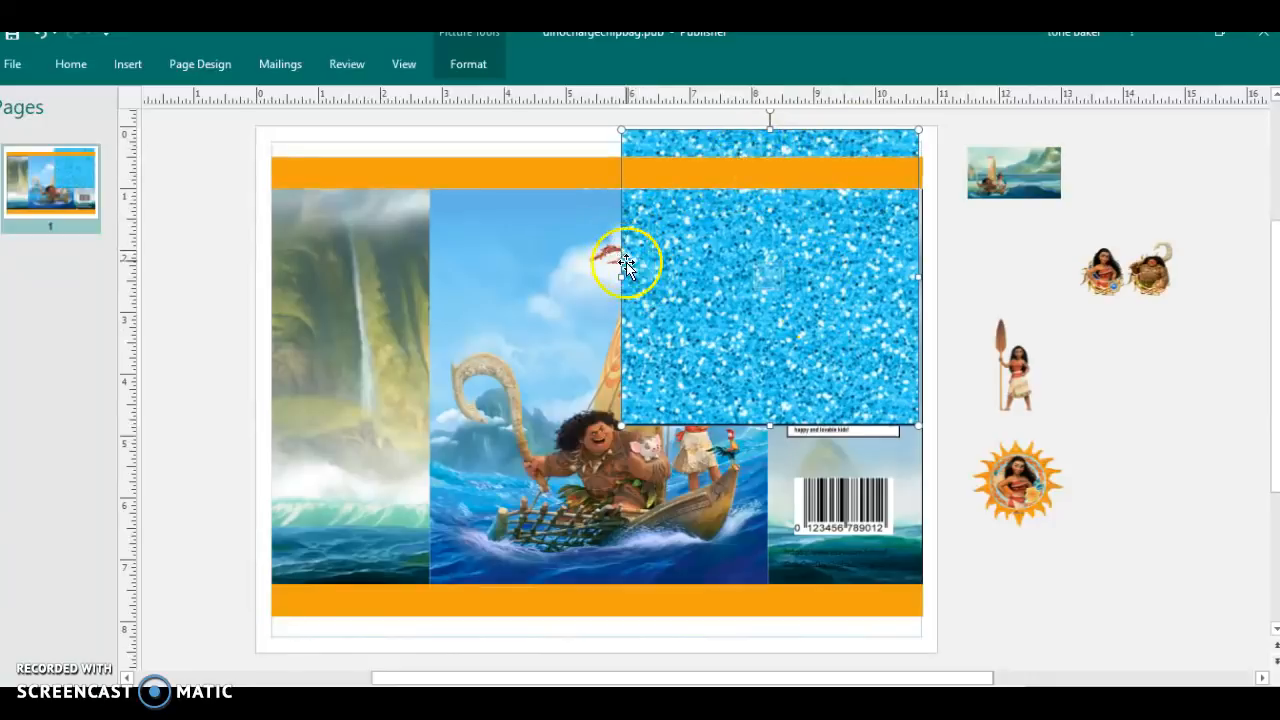
{"action": "left_click_drag", "start_coordinate": [274, 288], "coordinate": [272, 289]}
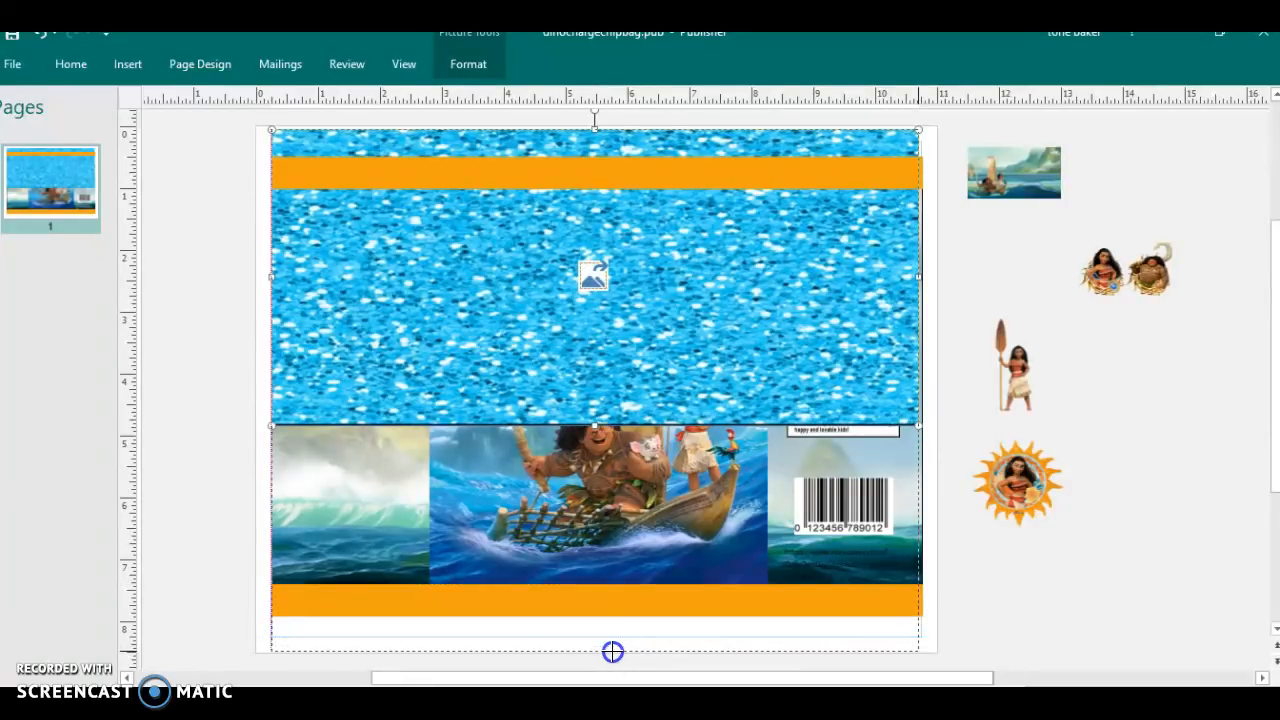
{"action": "left_click_drag", "start_coordinate": [611, 645], "coordinate": [609, 645]}
Crop the glitter picture's lower edge to a height of about 8.25" and widen it to about 10.51" to match the bands.
{"action": "left_click", "coordinate": [466, 72]}
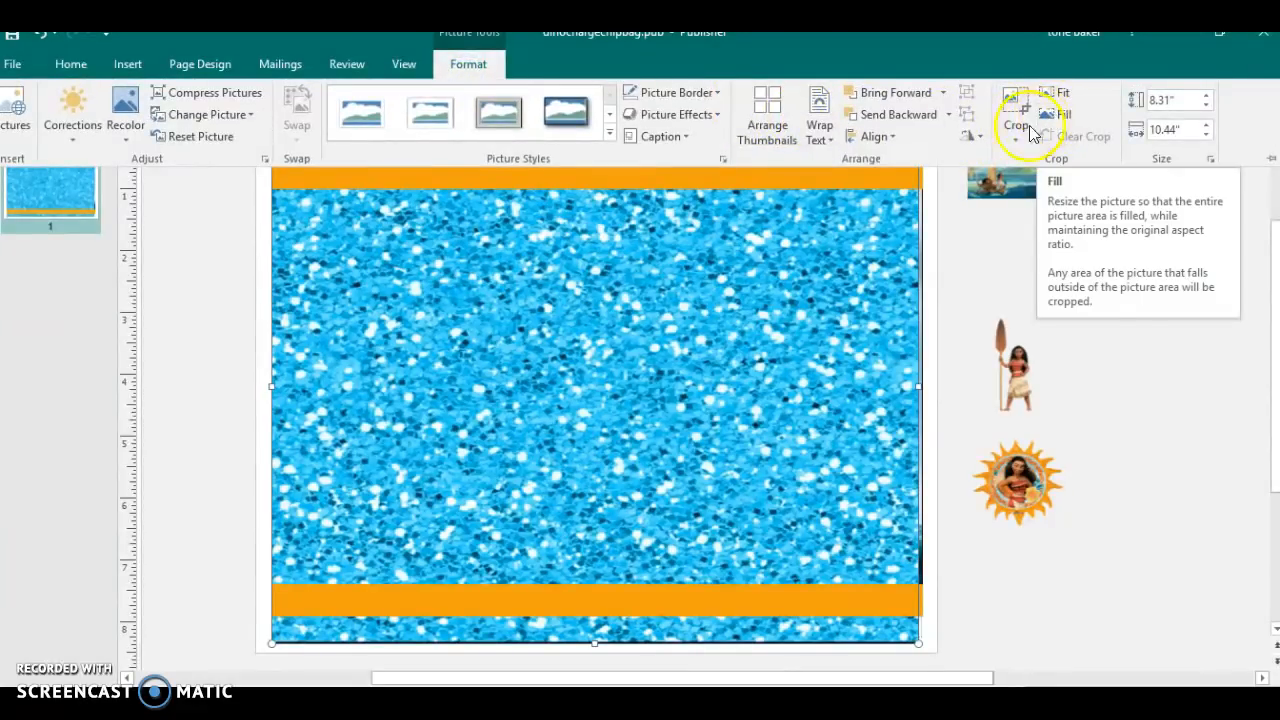
{"action": "left_click", "coordinate": [1015, 130]}
{"action": "left_click", "coordinate": [1037, 160]}
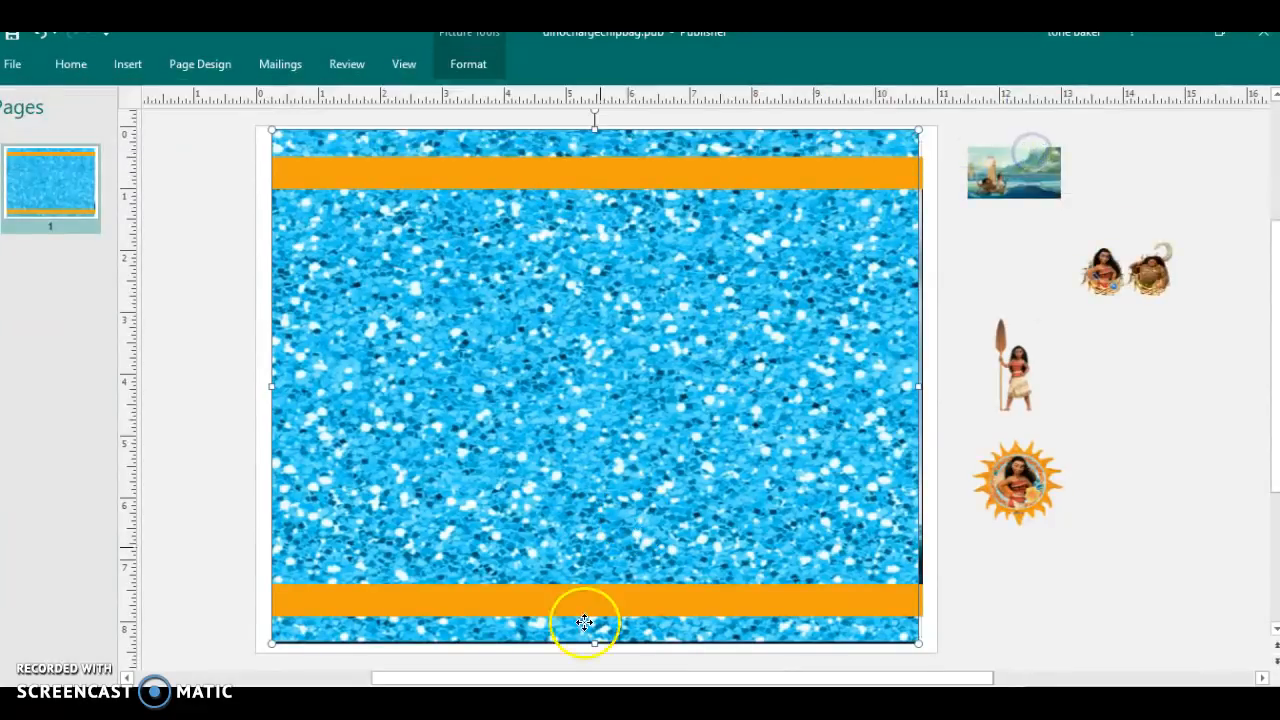
{"action": "left_click_drag", "start_coordinate": [595, 643], "coordinate": [597, 634]}
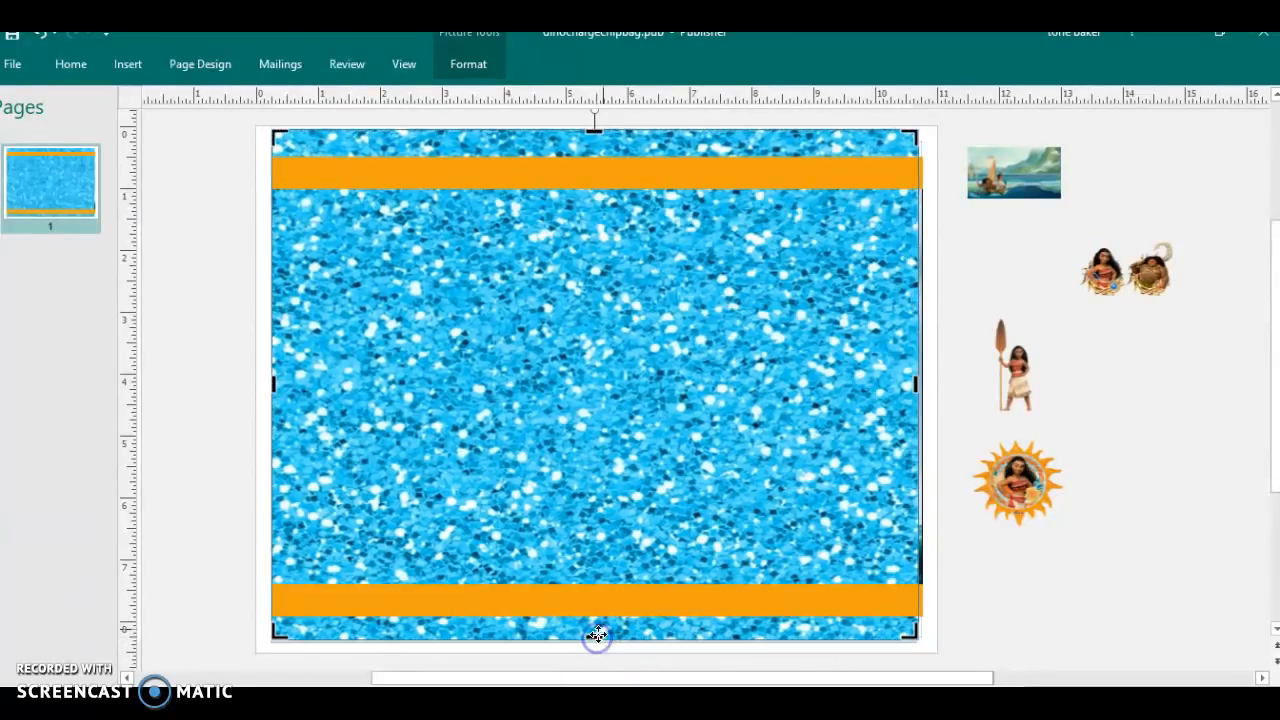
{"action": "left_click", "coordinate": [1151, 528]}
{"action": "left_click", "coordinate": [803, 549]}
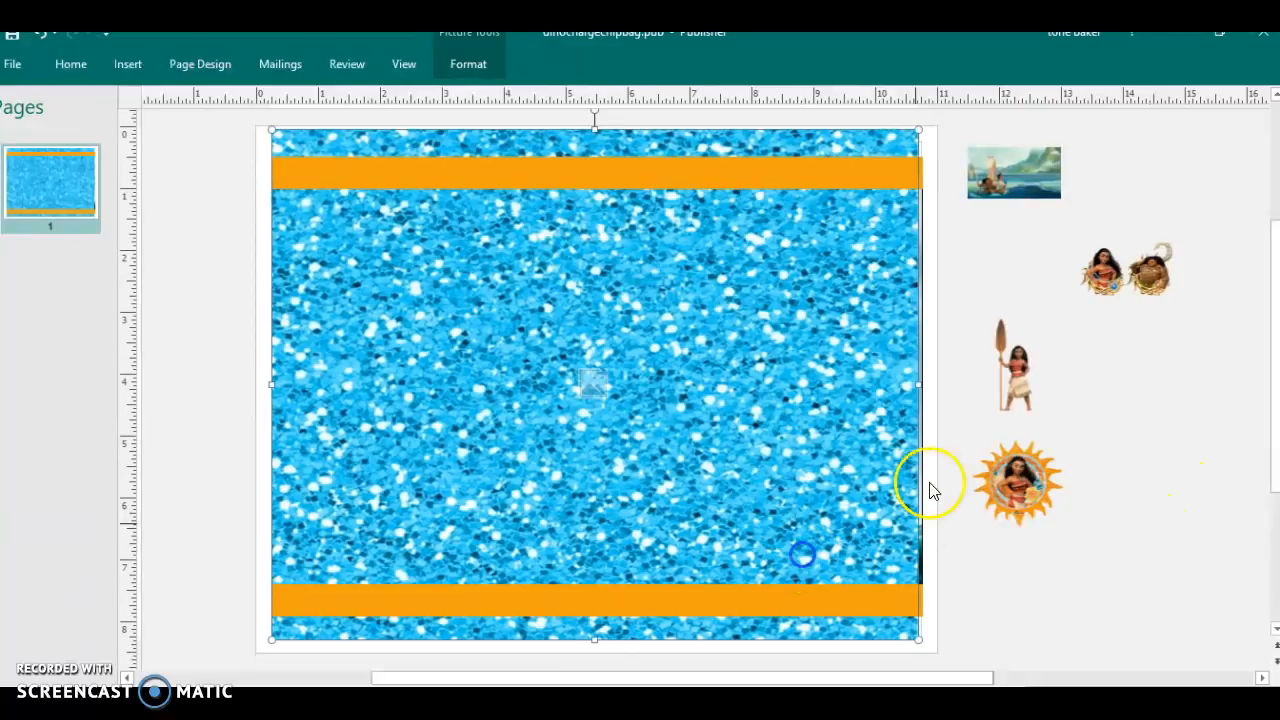
{"action": "left_click_drag", "start_coordinate": [917, 384], "coordinate": [921, 383]}
{"action": "left_click", "coordinate": [191, 423]}
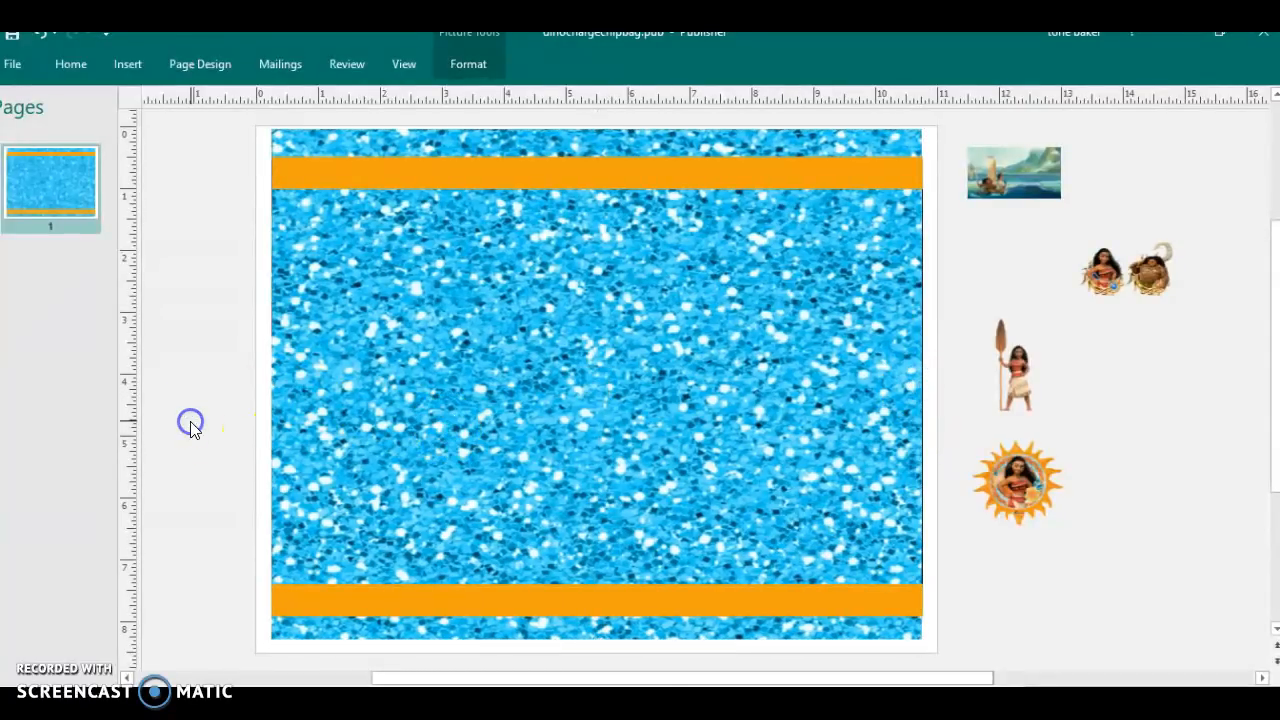
Send the glitter picture backward until it sits behind the background pictures, Nutrition Facts table and barcode.
{"action": "left_click", "coordinate": [752, 405]}
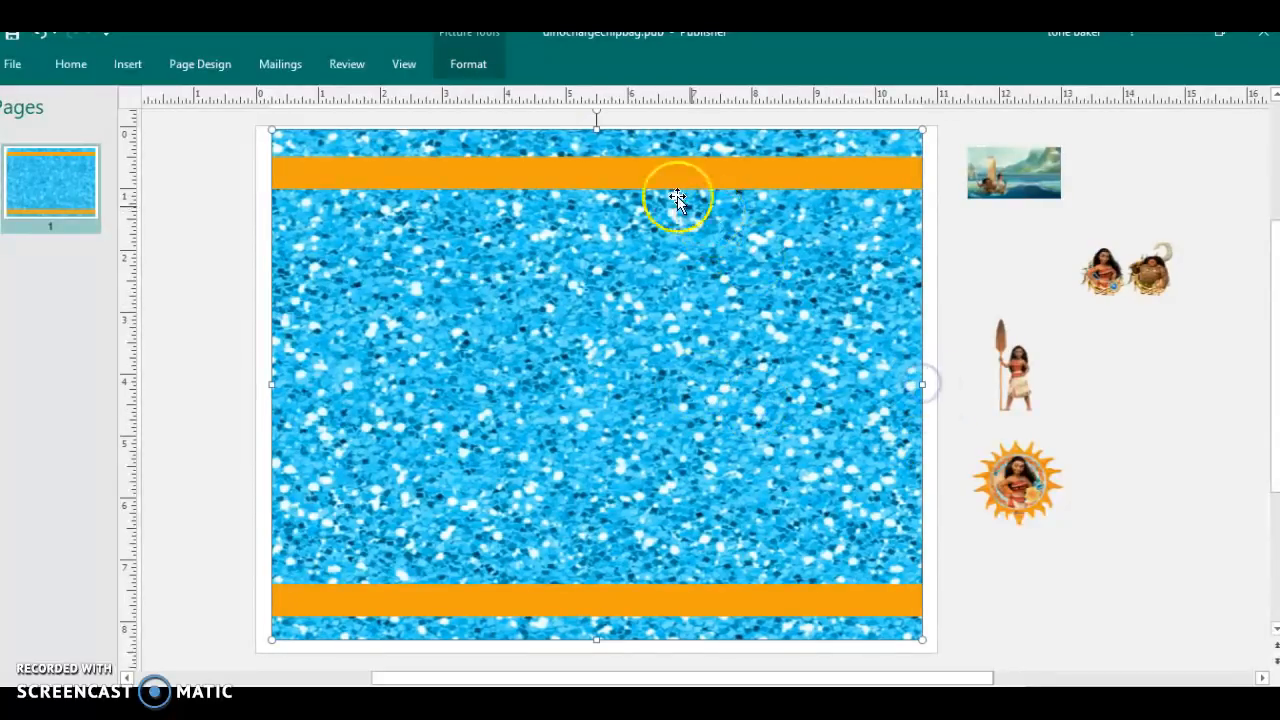
{"action": "left_click", "coordinate": [468, 64]}
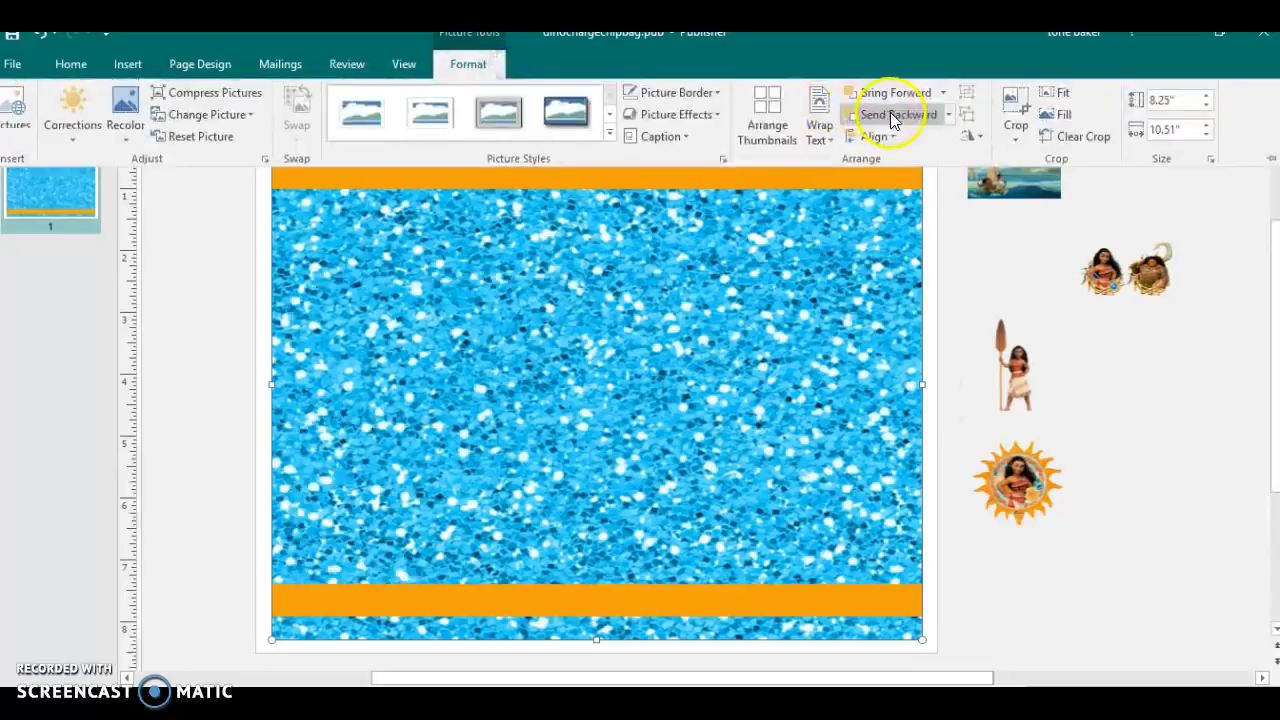
{"action": "left_click", "coordinate": [893, 116]}
{"action": "left_click", "coordinate": [893, 116]}
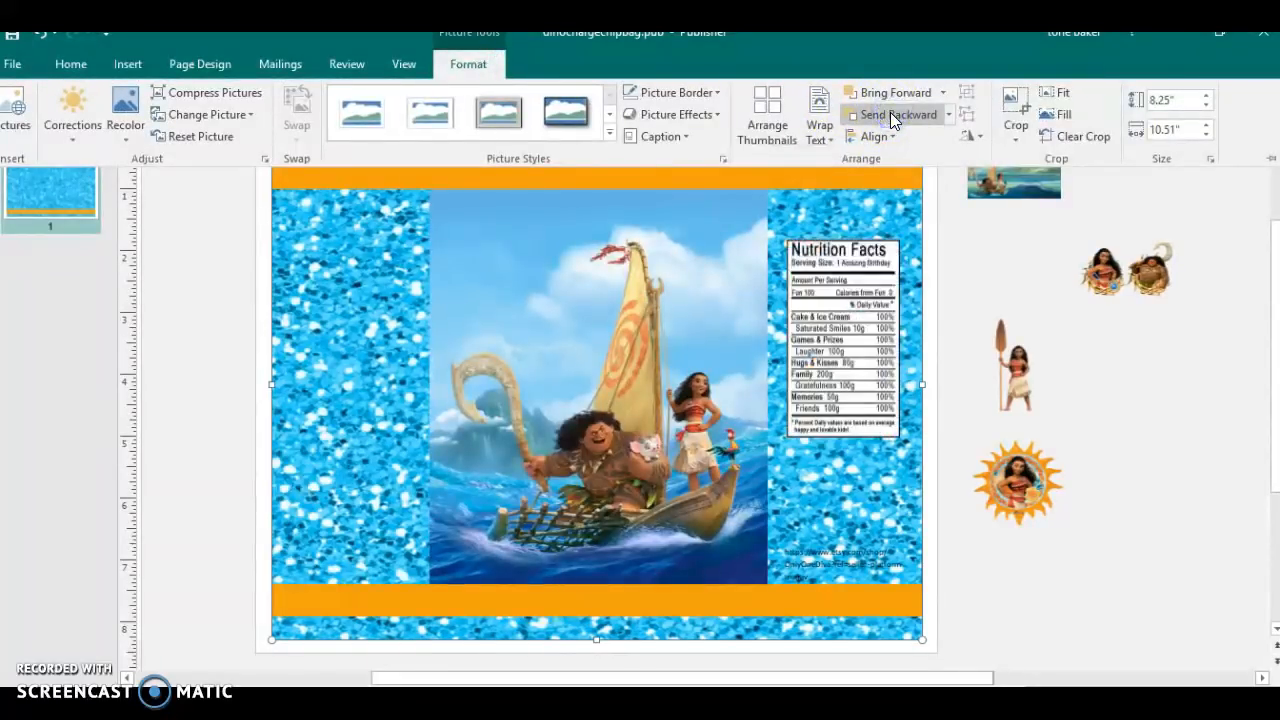
{"action": "left_click", "coordinate": [893, 116]}
{"action": "left_click", "coordinate": [893, 116]}
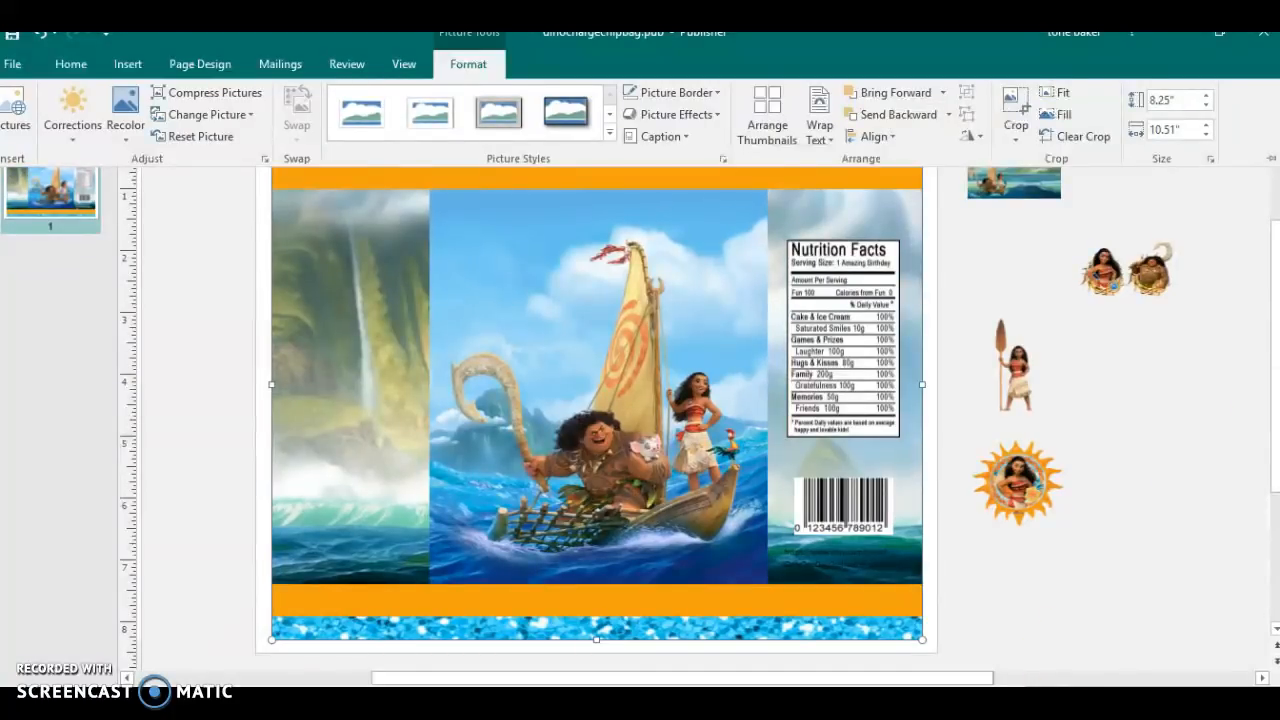
{"action": "left_click", "coordinate": [1146, 697]}
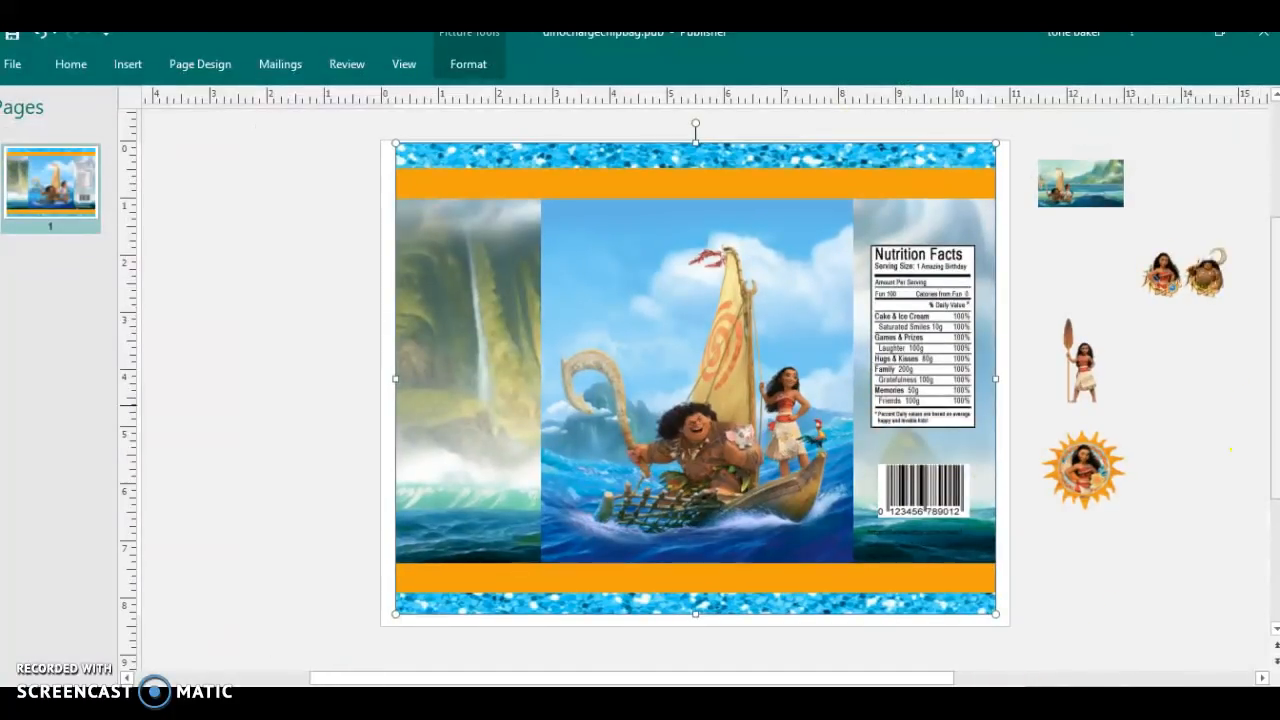
{"action": "left_click", "coordinate": [1198, 432]}
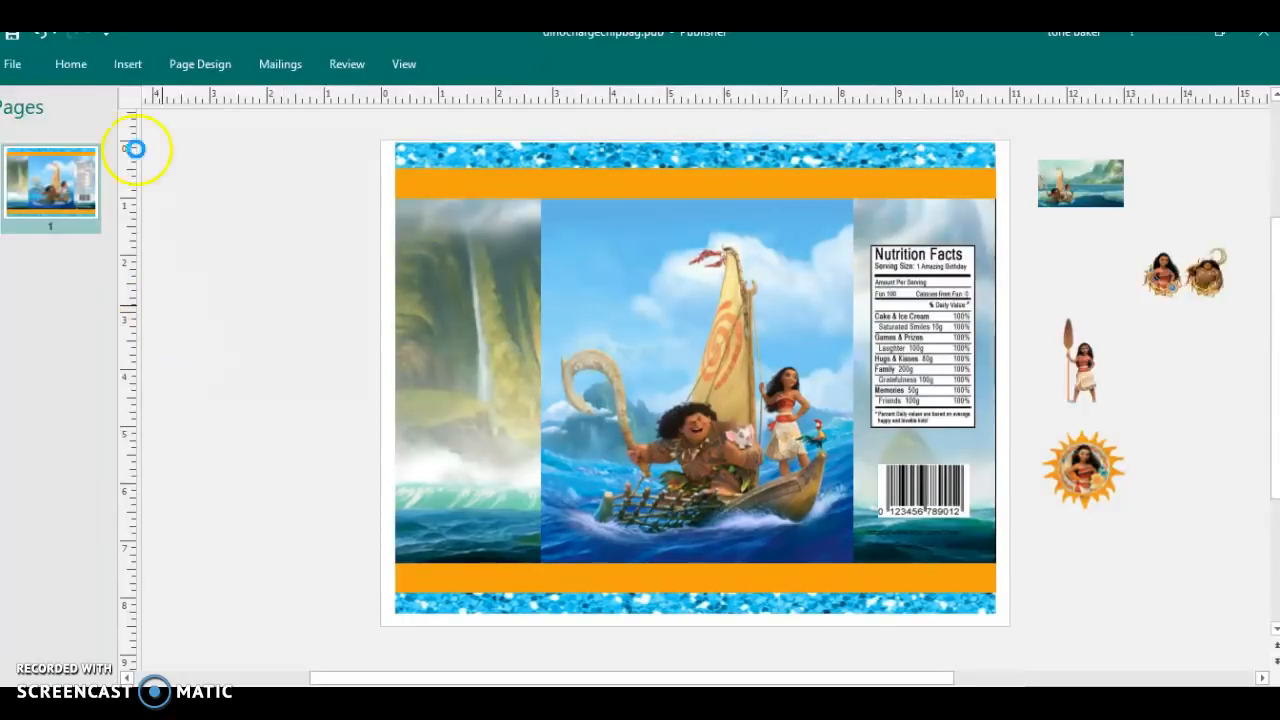
Insert WordArt reading "Happy Birthday" in the plain blue gradient style with a heavy condensed font.
{"action": "left_click", "coordinate": [139, 71]}
{"action": "left_click", "coordinate": [710, 132]}
{"action": "left_click", "coordinate": [858, 343]}
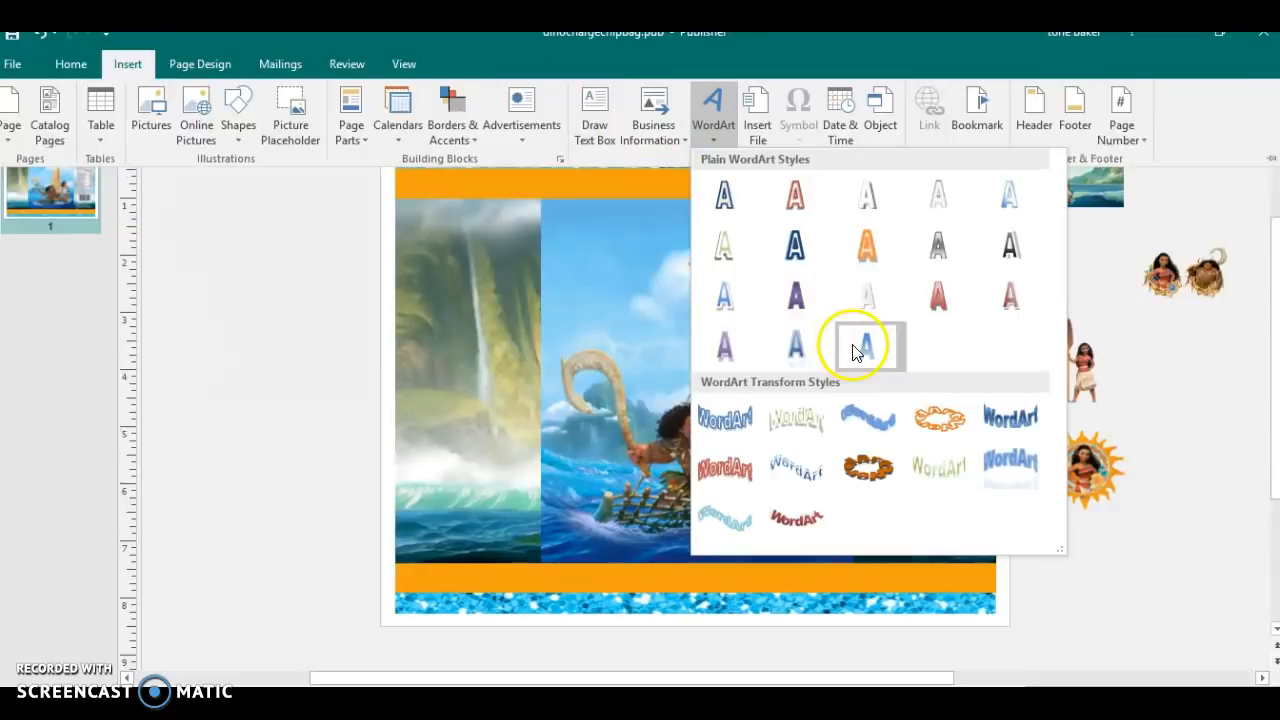
{"action": "type", "text": "Happ"}
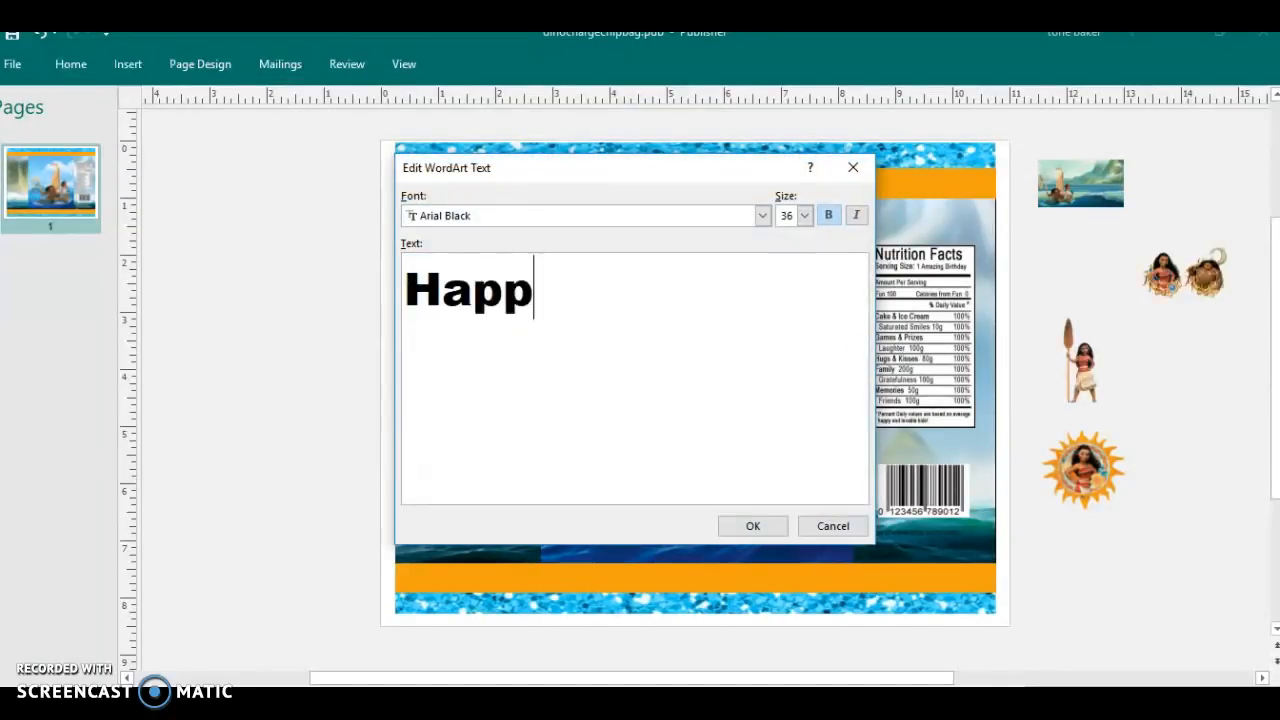
{"action": "type", "text": "y Birthday"}
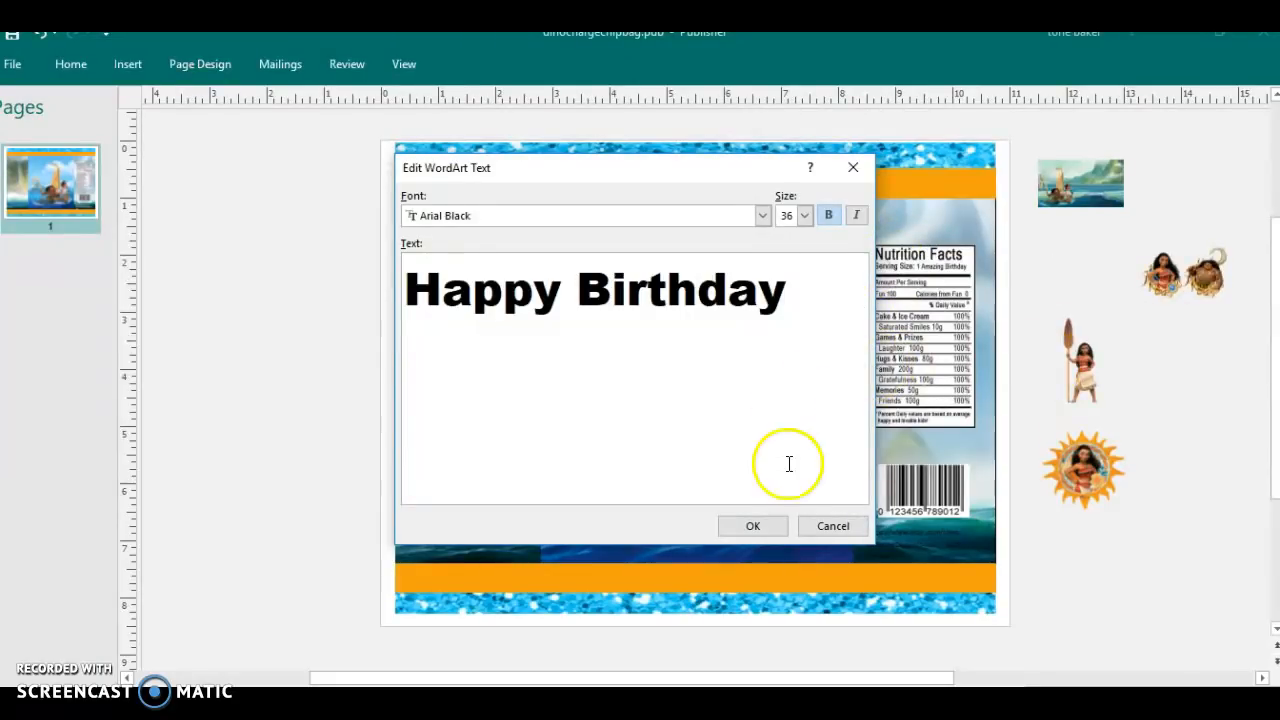
{"action": "left_click", "coordinate": [765, 219]}
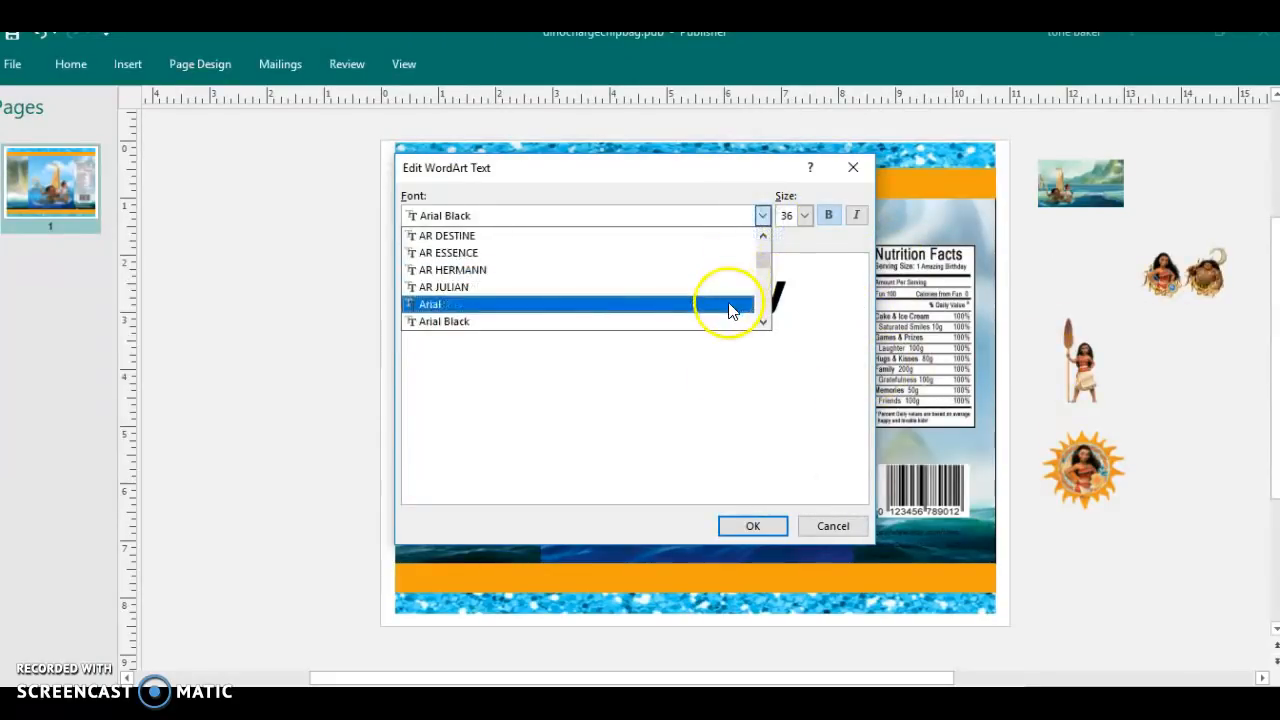
{"action": "left_click", "coordinate": [753, 527]}
Fill the "Happy Birthday" WordArt with a custom orange-red, RGB 243, 66, 3.
{"action": "left_click", "coordinate": [482, 64]}
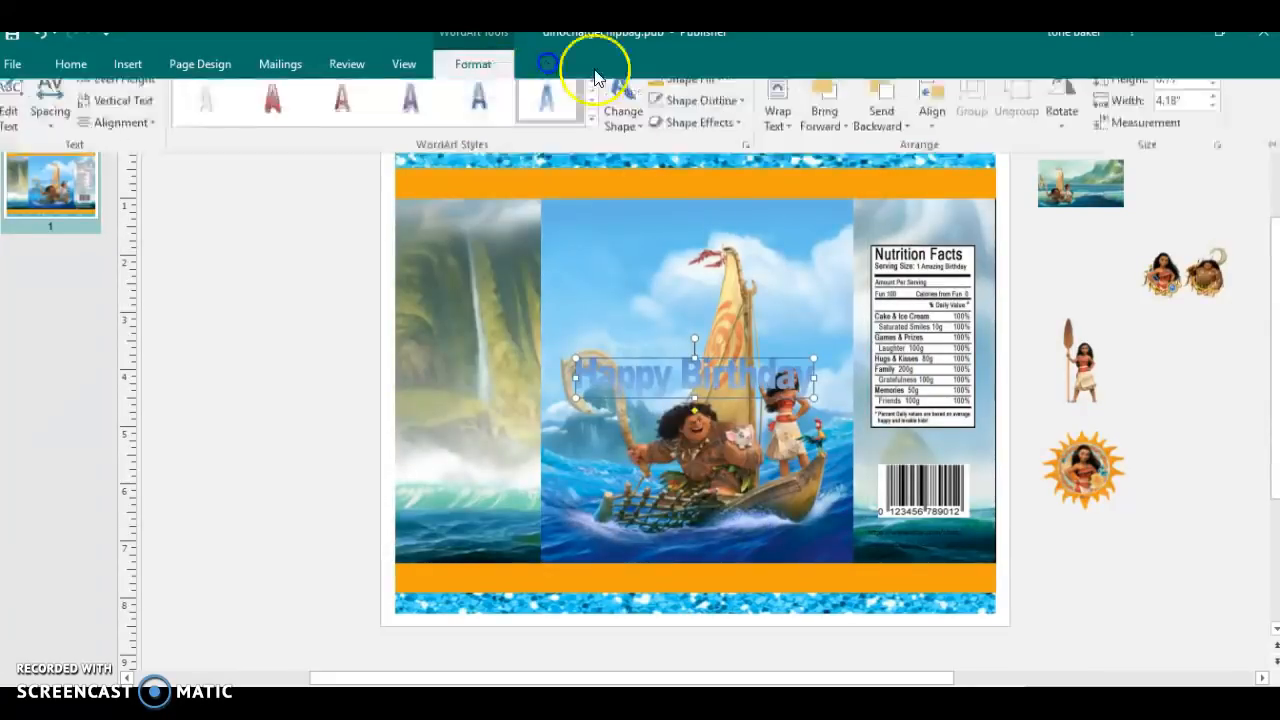
{"action": "left_click", "coordinate": [680, 92]}
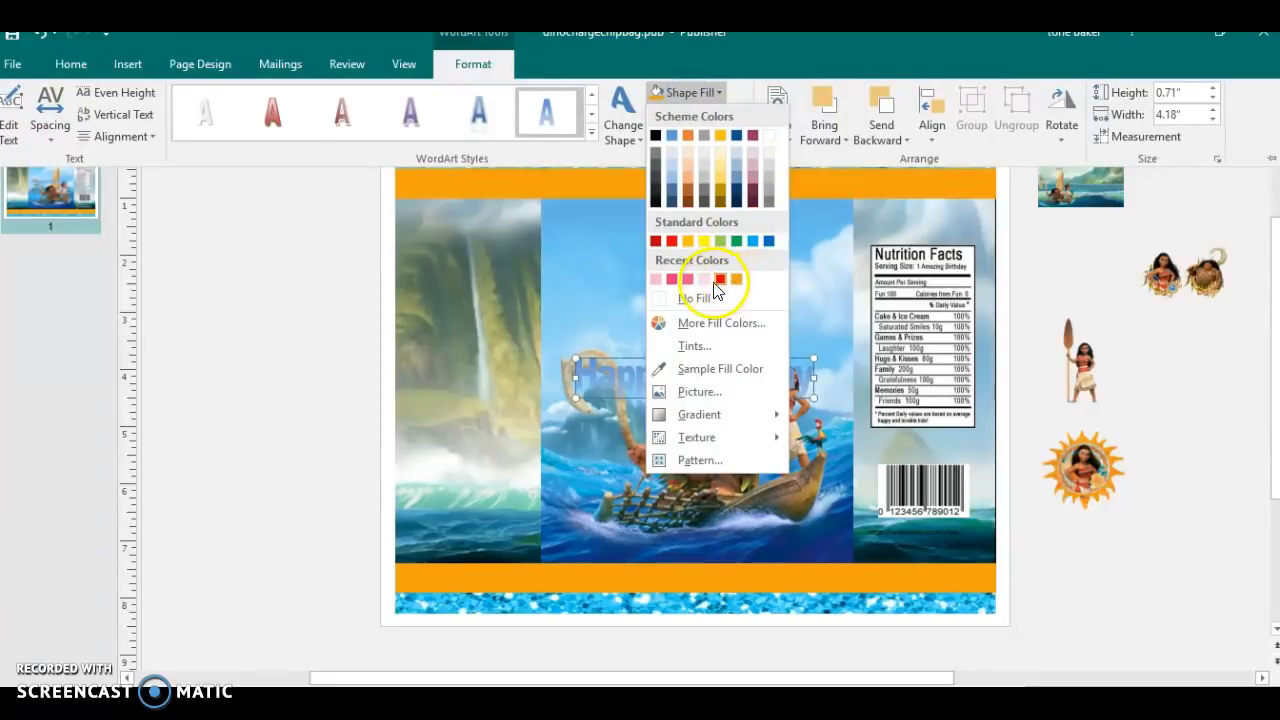
{"action": "left_click", "coordinate": [657, 241]}
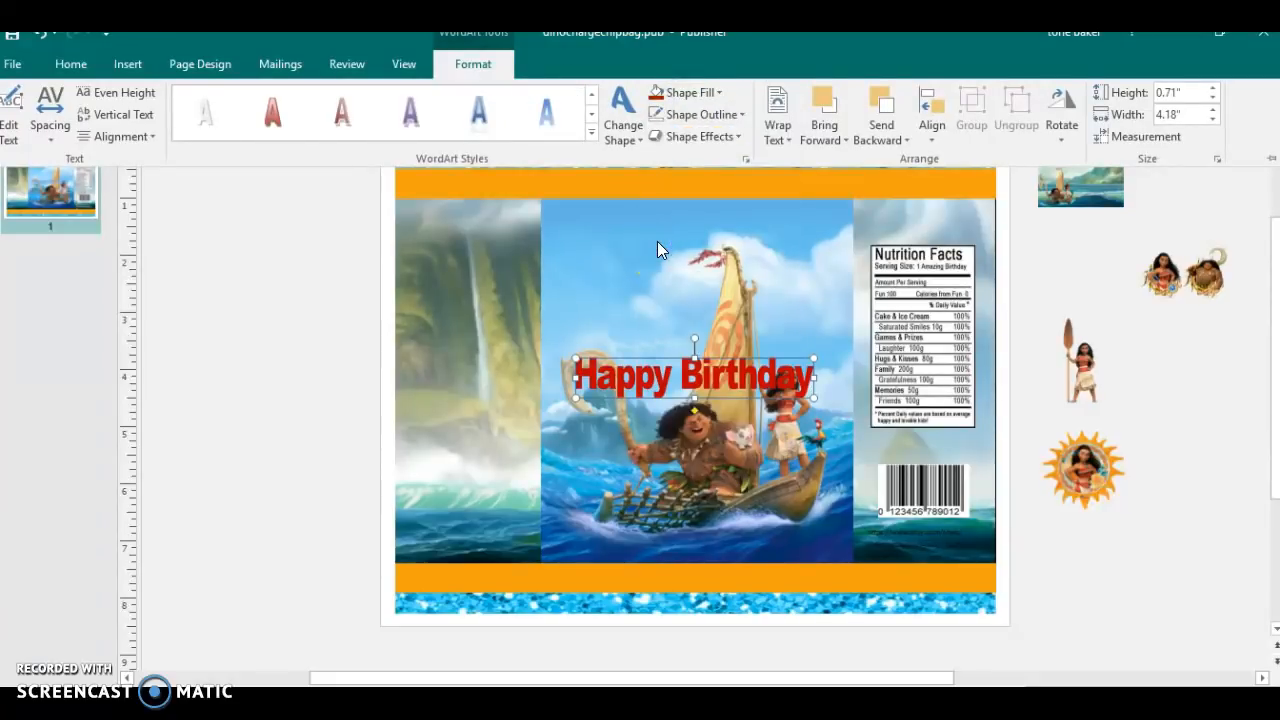
{"action": "left_click", "coordinate": [680, 92]}
{"action": "left_click", "coordinate": [722, 323]}
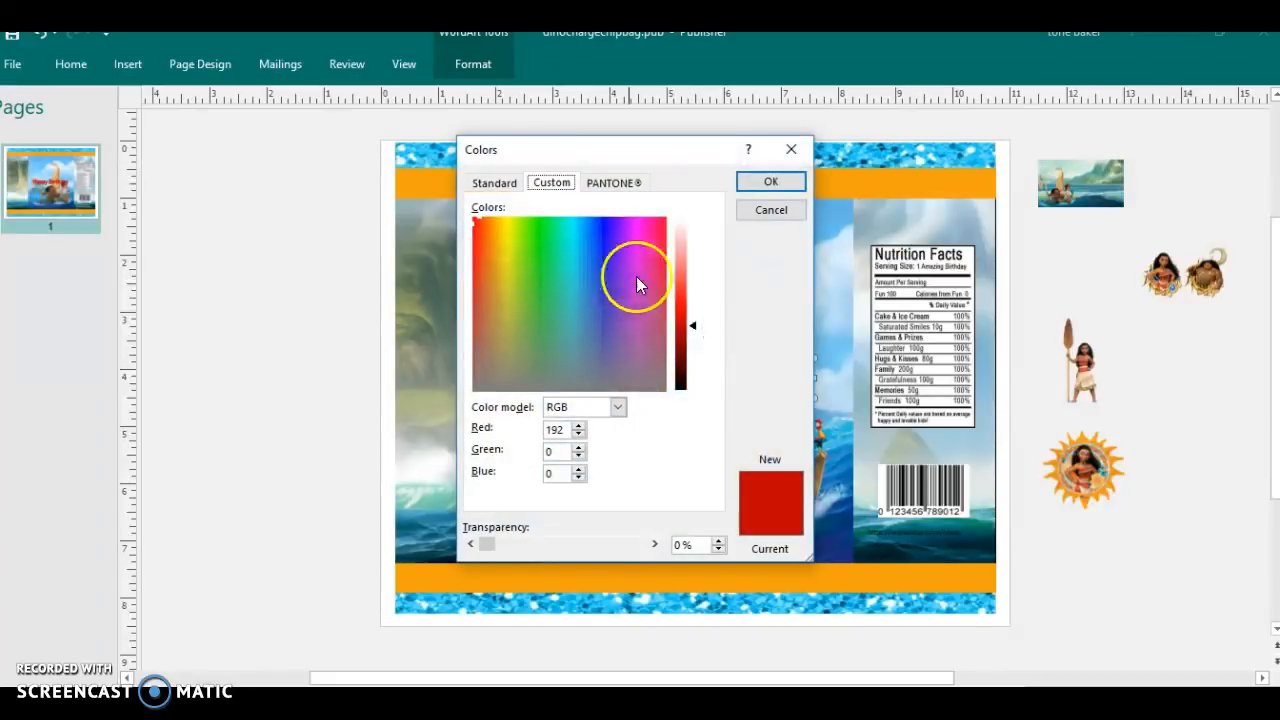
{"action": "left_click", "coordinate": [685, 309]}
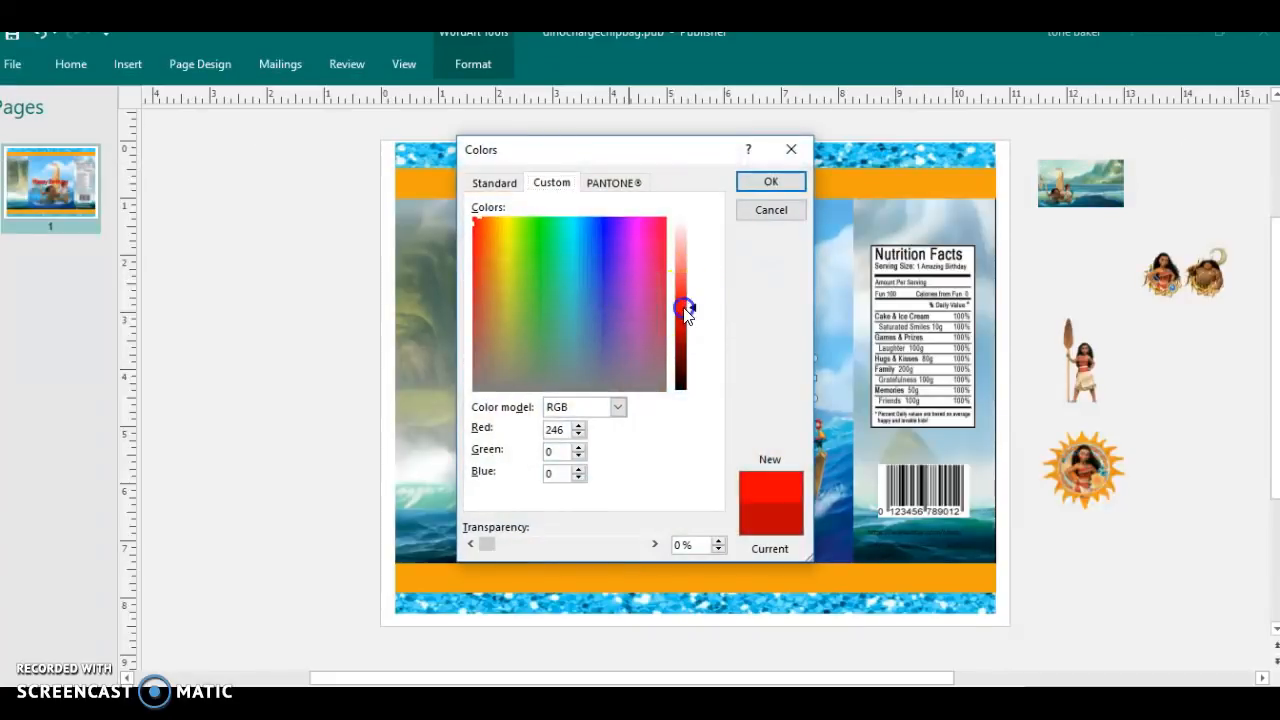
{"action": "left_click", "coordinate": [482, 224]}
{"action": "left_click", "coordinate": [481, 221]}
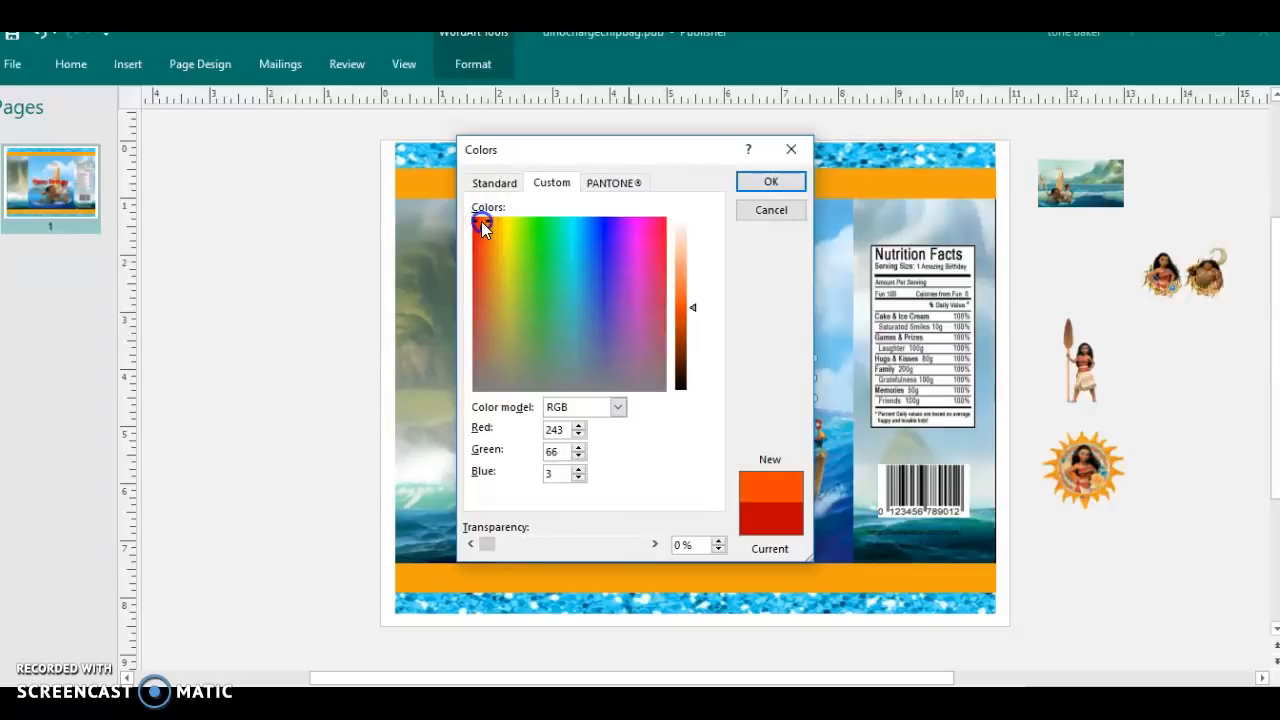
{"action": "left_click", "coordinate": [751, 185]}
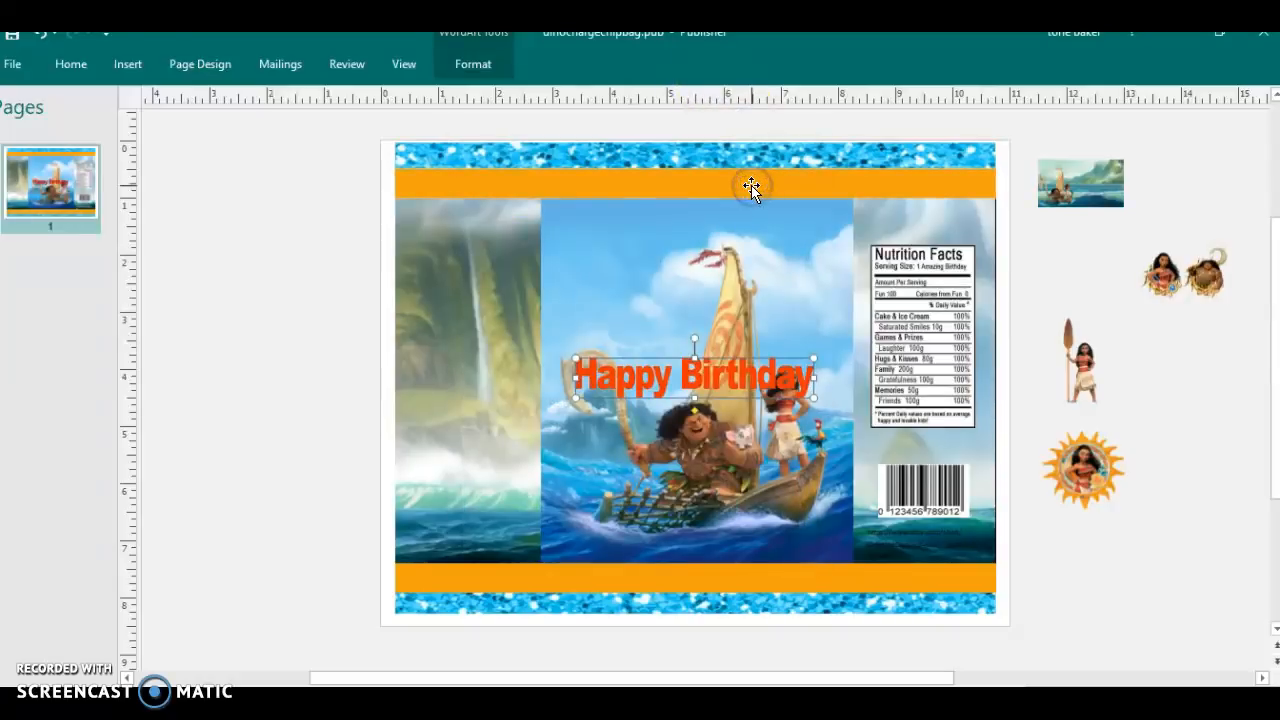
Move the "Happy Birthday" WordArt above the boat's sail, shrink it slightly and nudge it into place below the upper orange band.
{"action": "left_click_drag", "start_coordinate": [711, 378], "coordinate": [724, 230]}
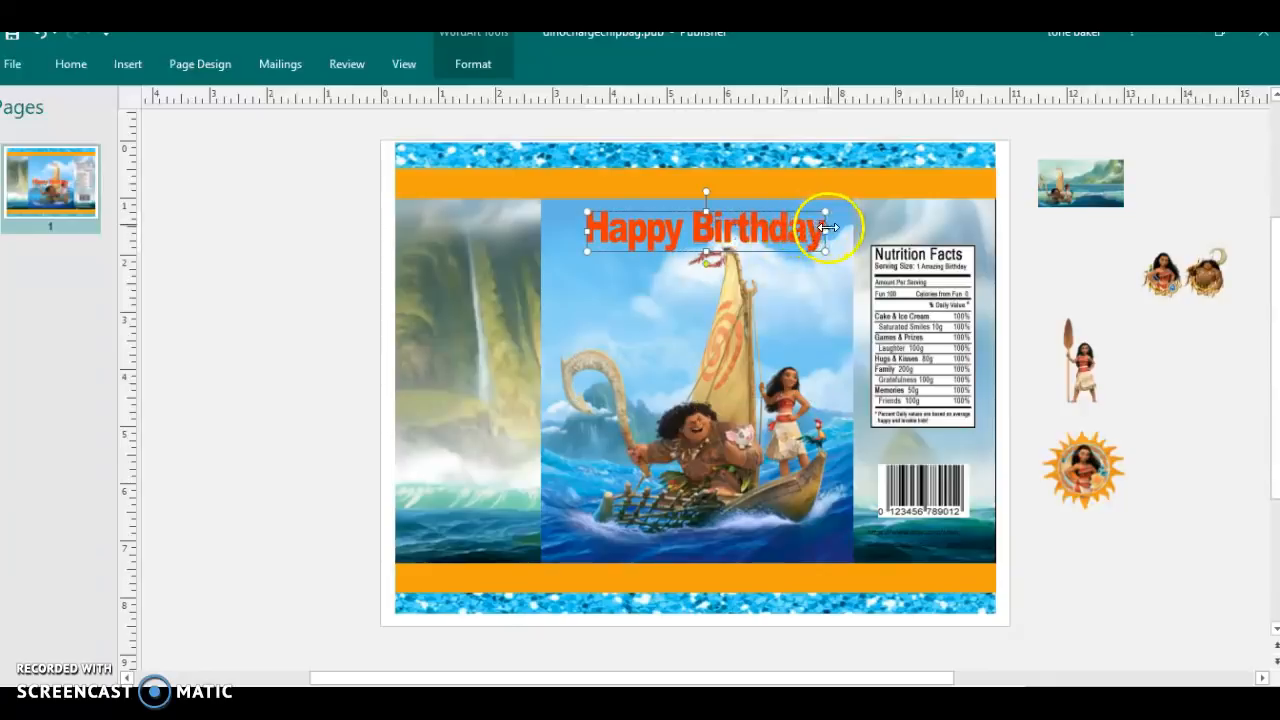
{"action": "left_click_drag", "start_coordinate": [809, 220], "coordinate": [800, 253]}
{"action": "key", "text": "Right"}
{"action": "key", "text": "Right"}
{"action": "key", "text": "Right"}
{"action": "key", "text": "Right"}
{"action": "key", "text": "Right"}
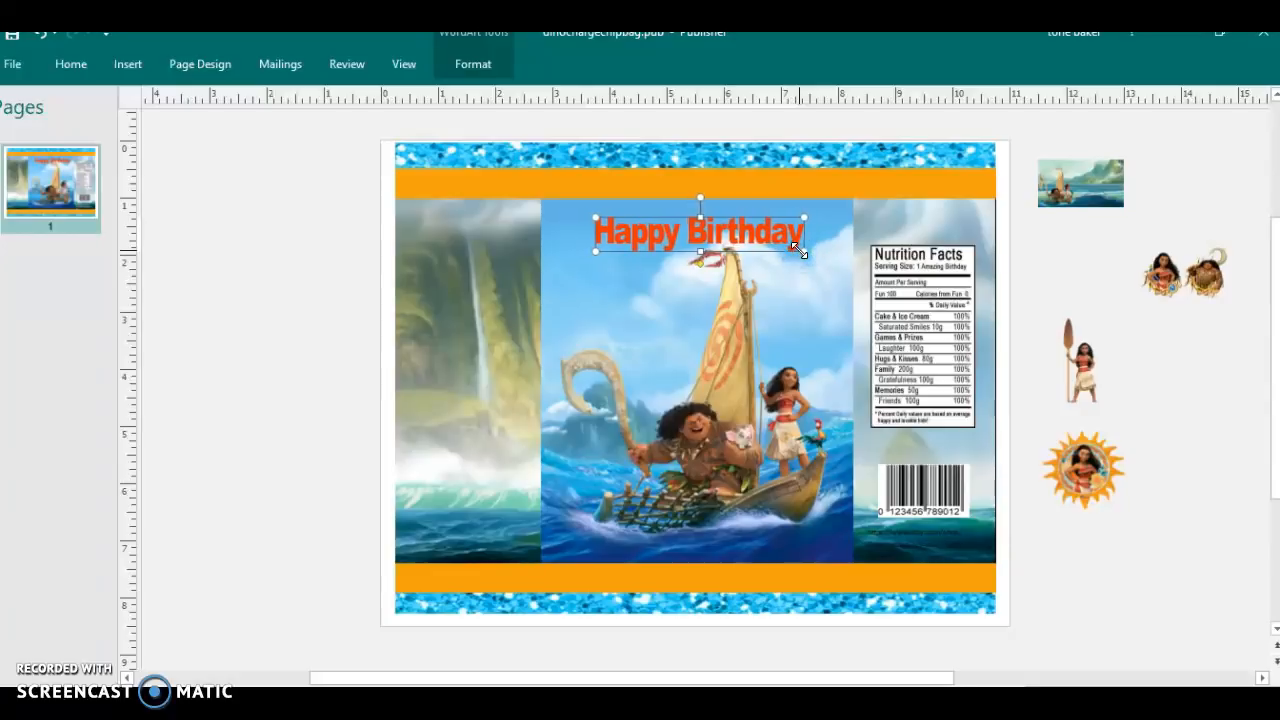
{"action": "key", "text": "Up"}
{"action": "key", "text": "Up"}
{"action": "key", "text": "Up"}
{"action": "key", "text": "Up"}
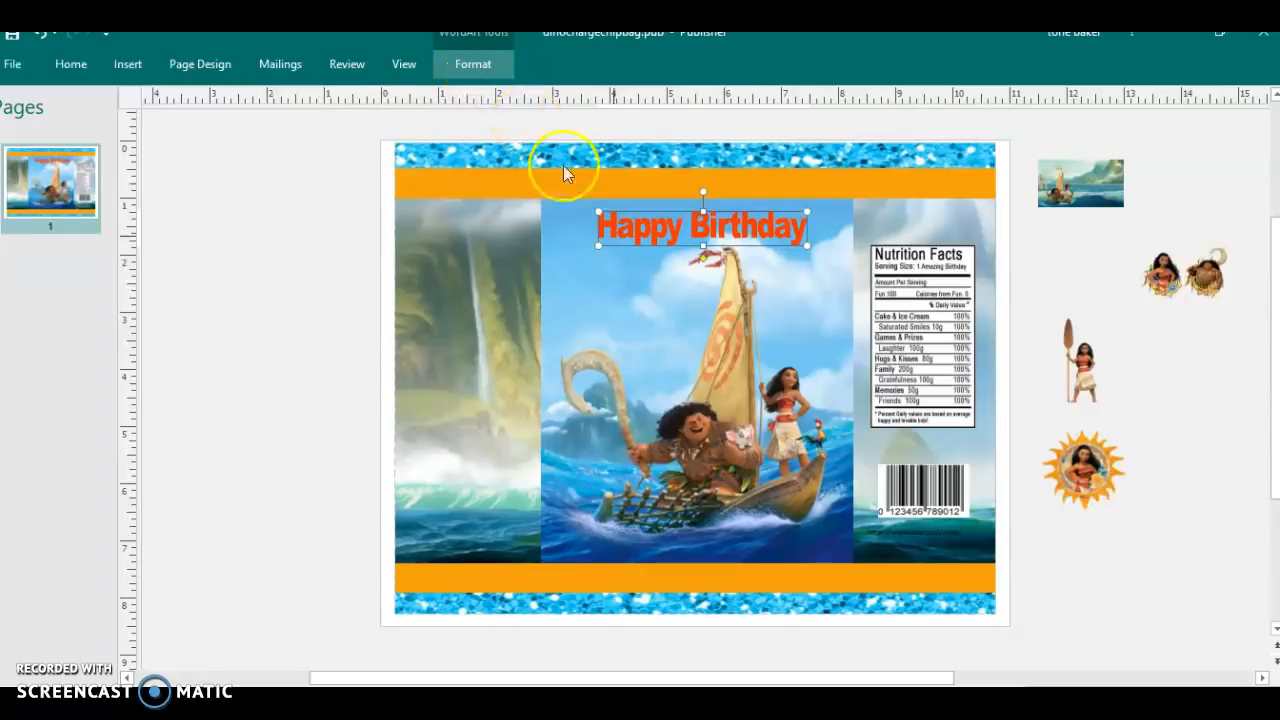
Switch to the moanachipbag.pub publication to view its chip bag label design.
{"action": "left_click", "coordinate": [757, 712]}
{"action": "left_click", "coordinate": [757, 650]}
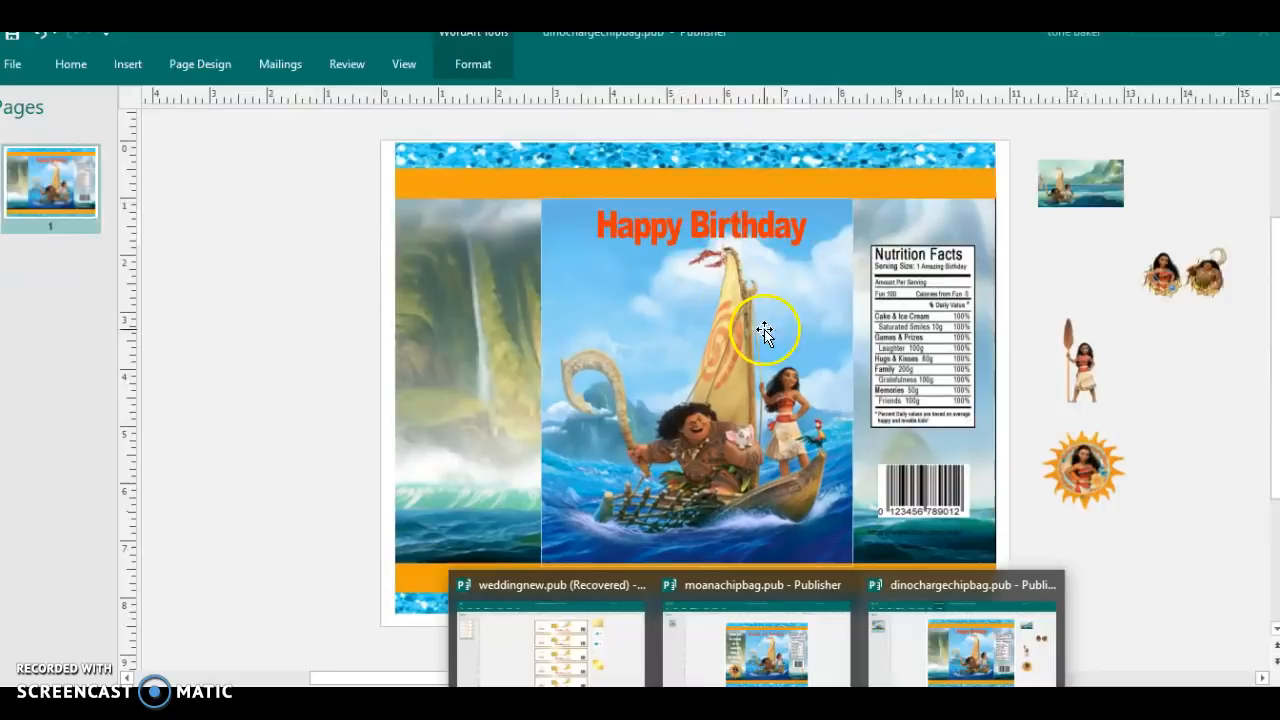
Add the birthday child's first name to the end of the "Happy Birthday" WordArt text.
{"action": "left_click", "coordinate": [751, 228]}
{"action": "right_click", "coordinate": [750, 220]}
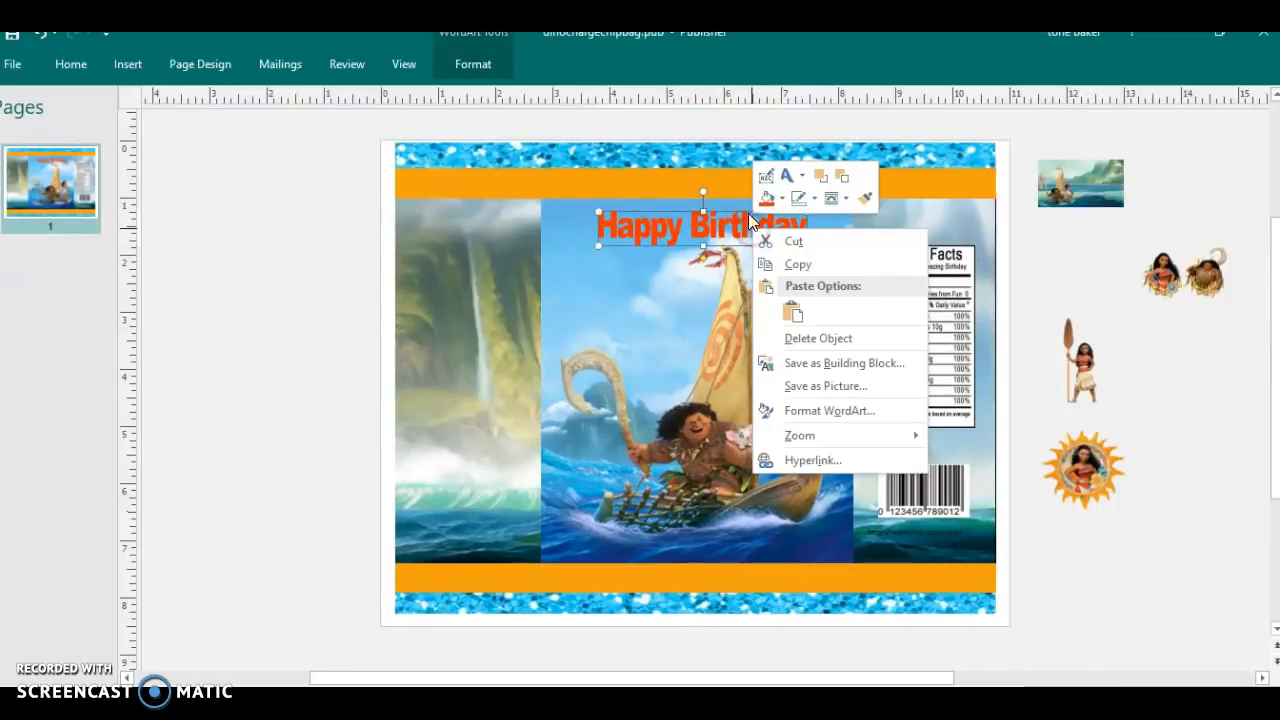
{"action": "left_click", "coordinate": [767, 179]}
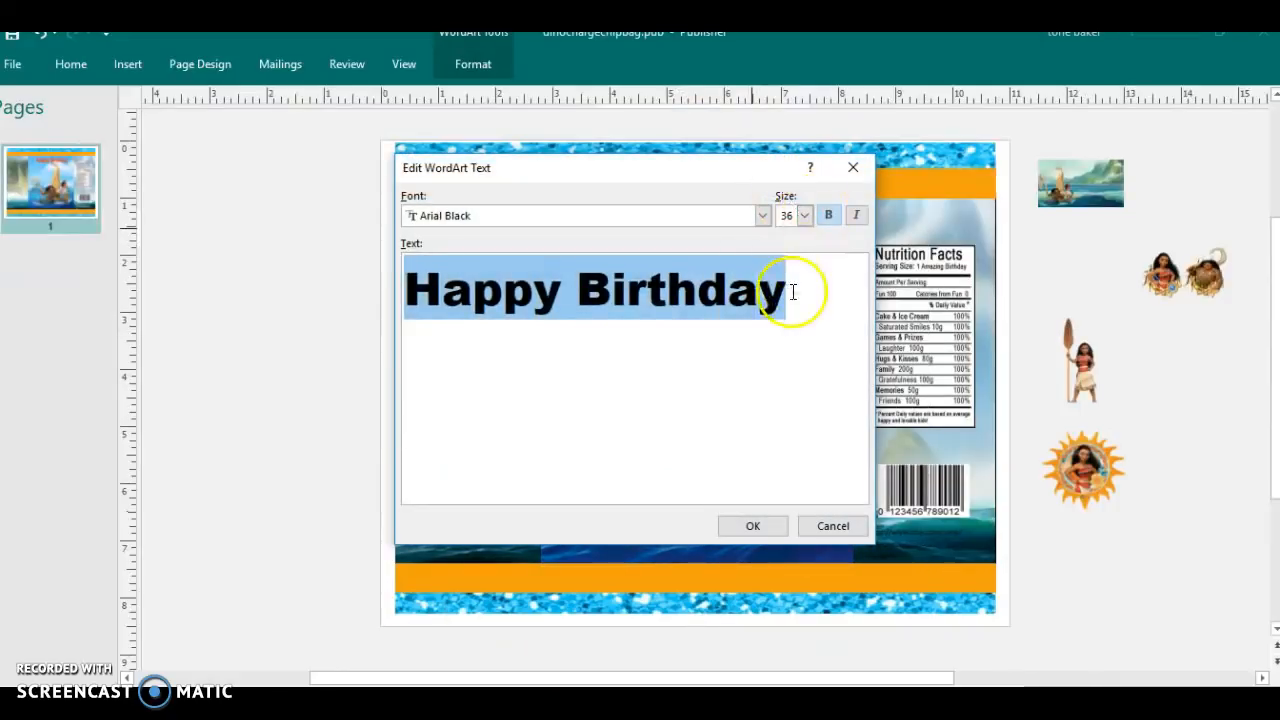
{"action": "left_click", "coordinate": [792, 291]}
{"action": "type", "text": "Nela"}
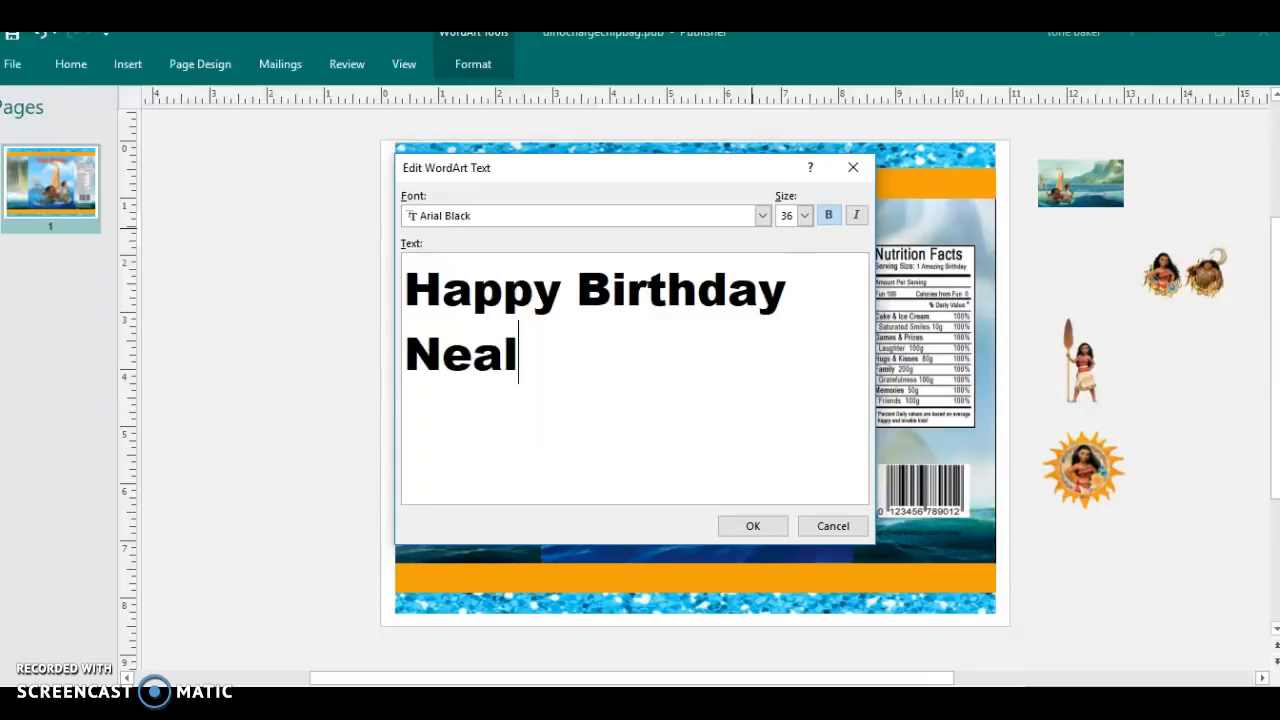
{"action": "left_click", "coordinate": [737, 524]}
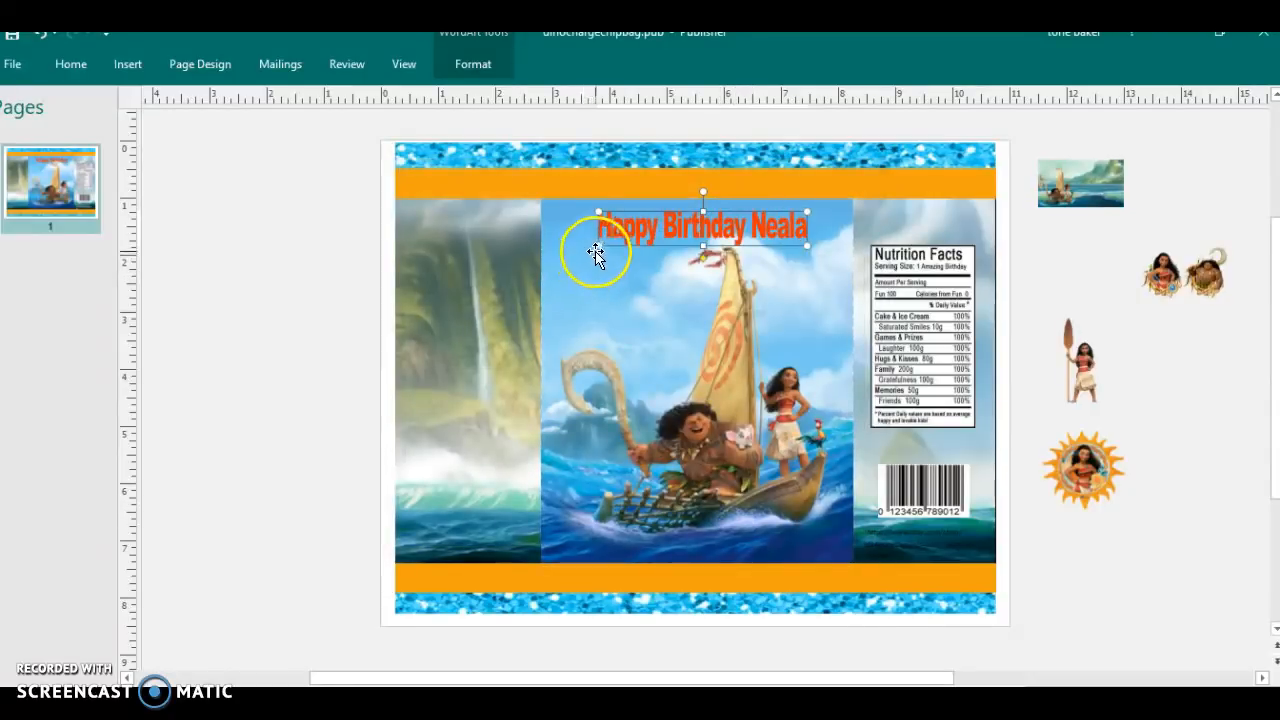
Widen the birthday greeting WordArt slightly and nudge it right to centre it above the boat picture.
{"action": "left_click_drag", "start_coordinate": [598, 246], "coordinate": [573, 243]}
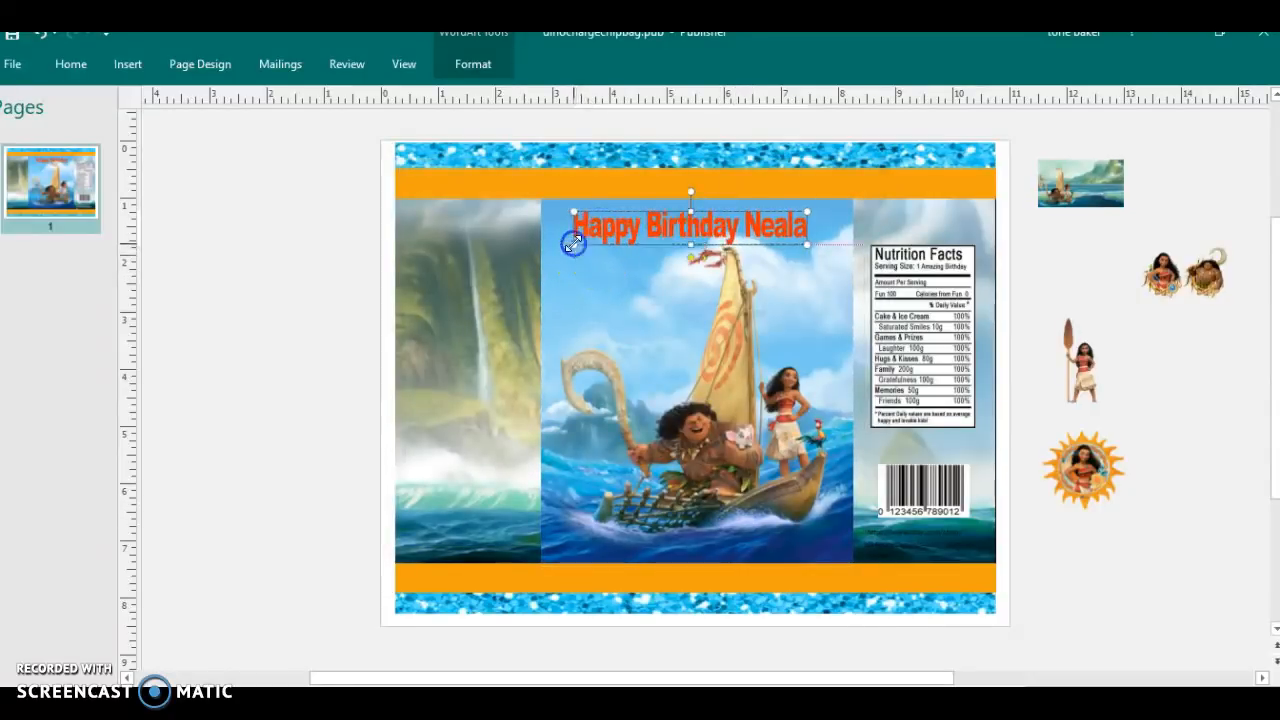
{"action": "key", "text": "Right"}
{"action": "key", "text": "Right"}
{"action": "key", "text": "Right"}
{"action": "key", "text": "Right"}
{"action": "key", "text": "Right"}
{"action": "key", "text": "Right"}
{"action": "key", "text": "Right"}
{"action": "key", "text": "Right"}
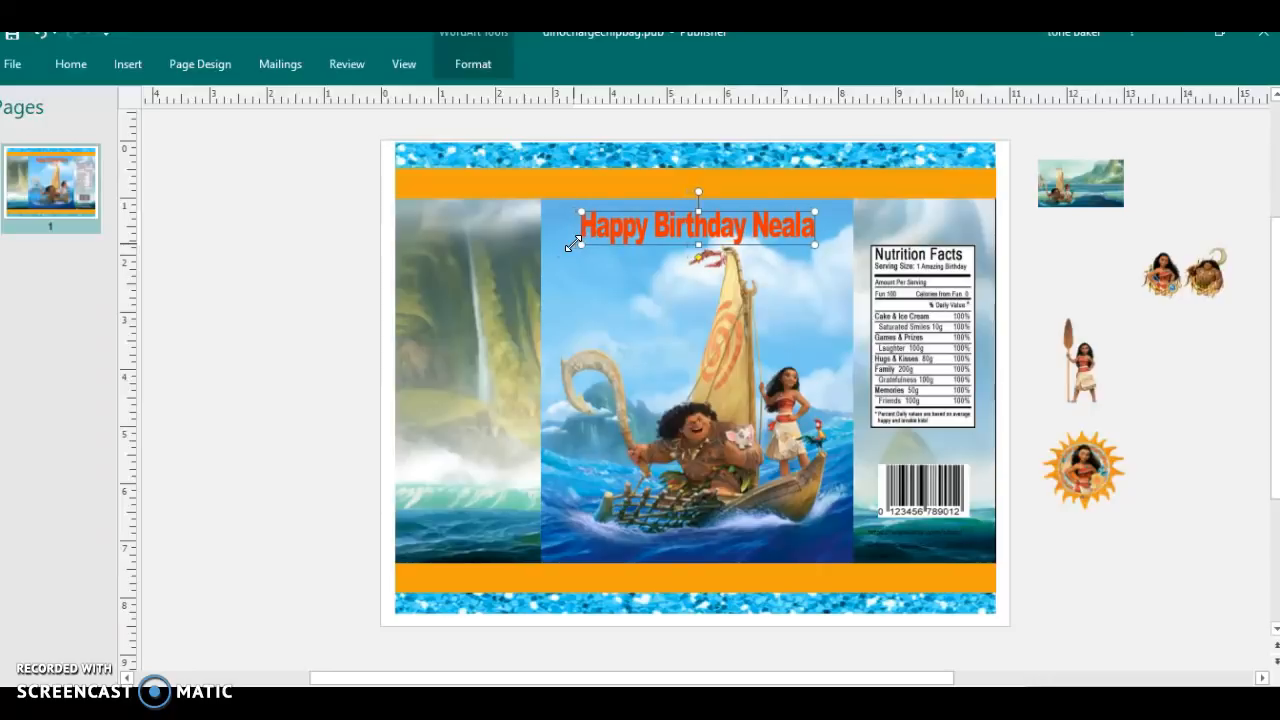
{"action": "left_click", "coordinate": [314, 331]}
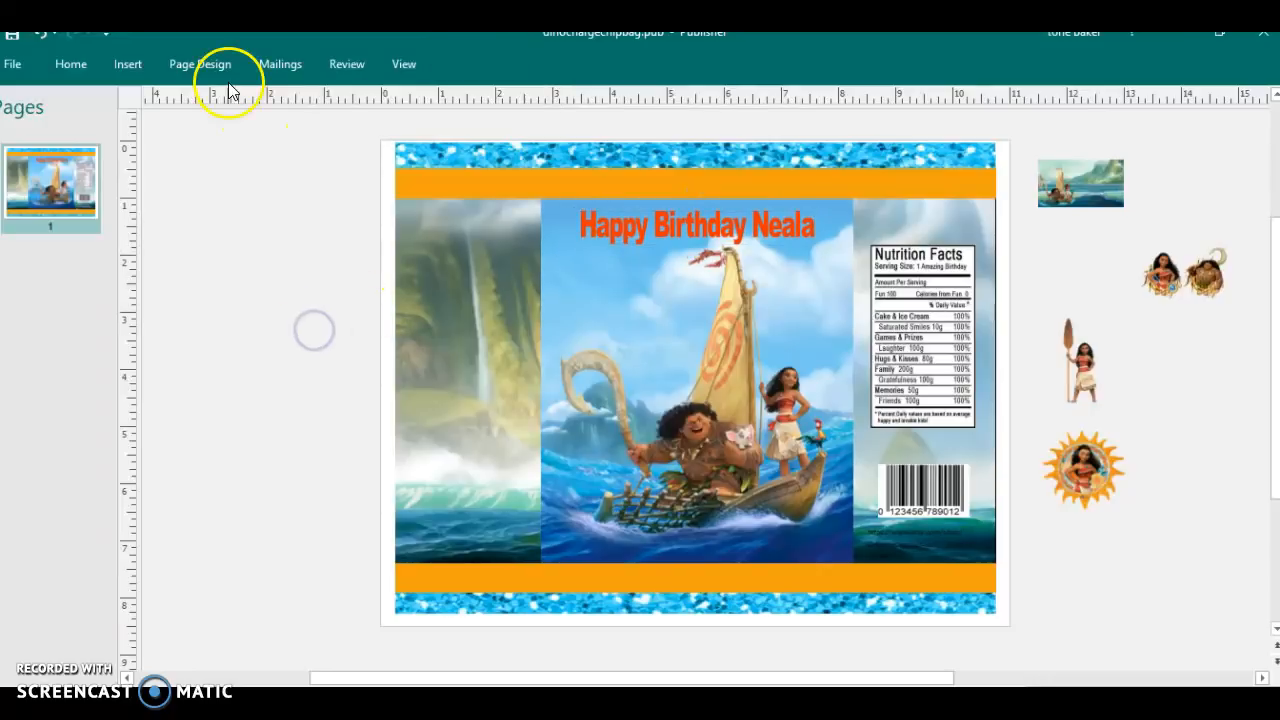
Insert plain blue gradient WordArt thanking guests "so much for coming out to celebrate" the child's "6th birthday with us", split over seven lines.
{"action": "left_click", "coordinate": [126, 64]}
{"action": "left_click", "coordinate": [713, 110]}
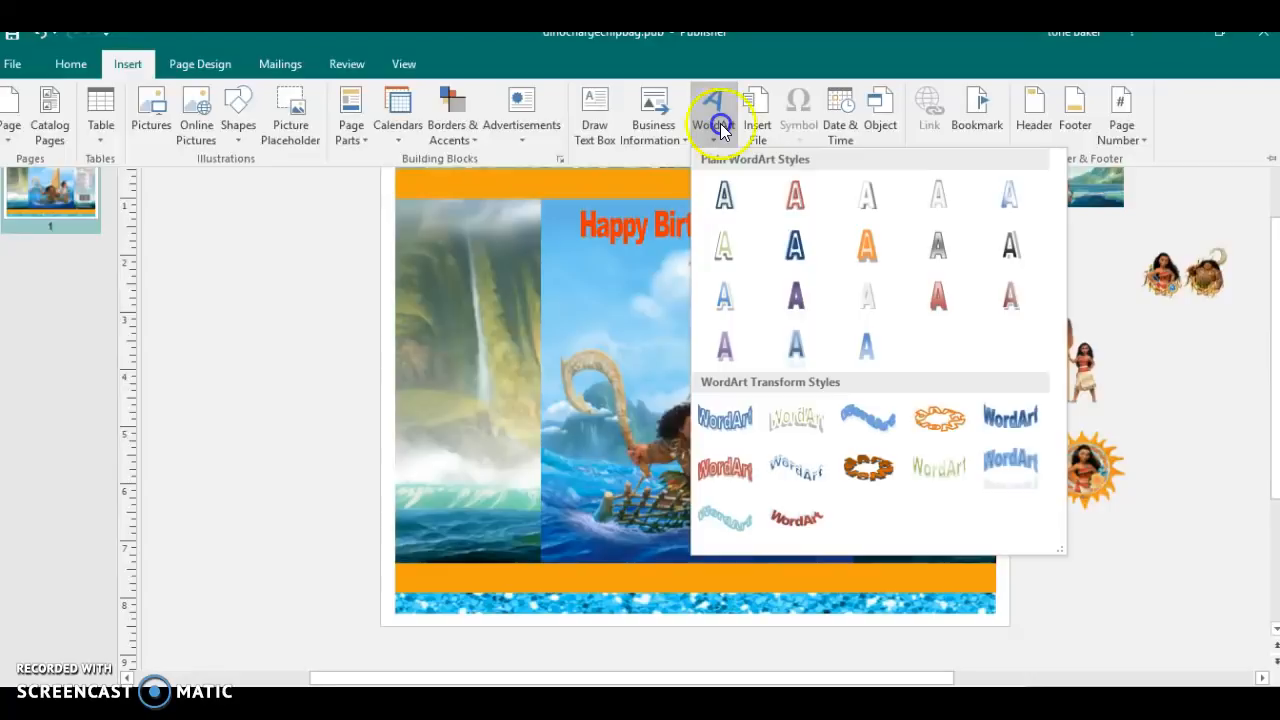
{"action": "left_click", "coordinate": [903, 345]}
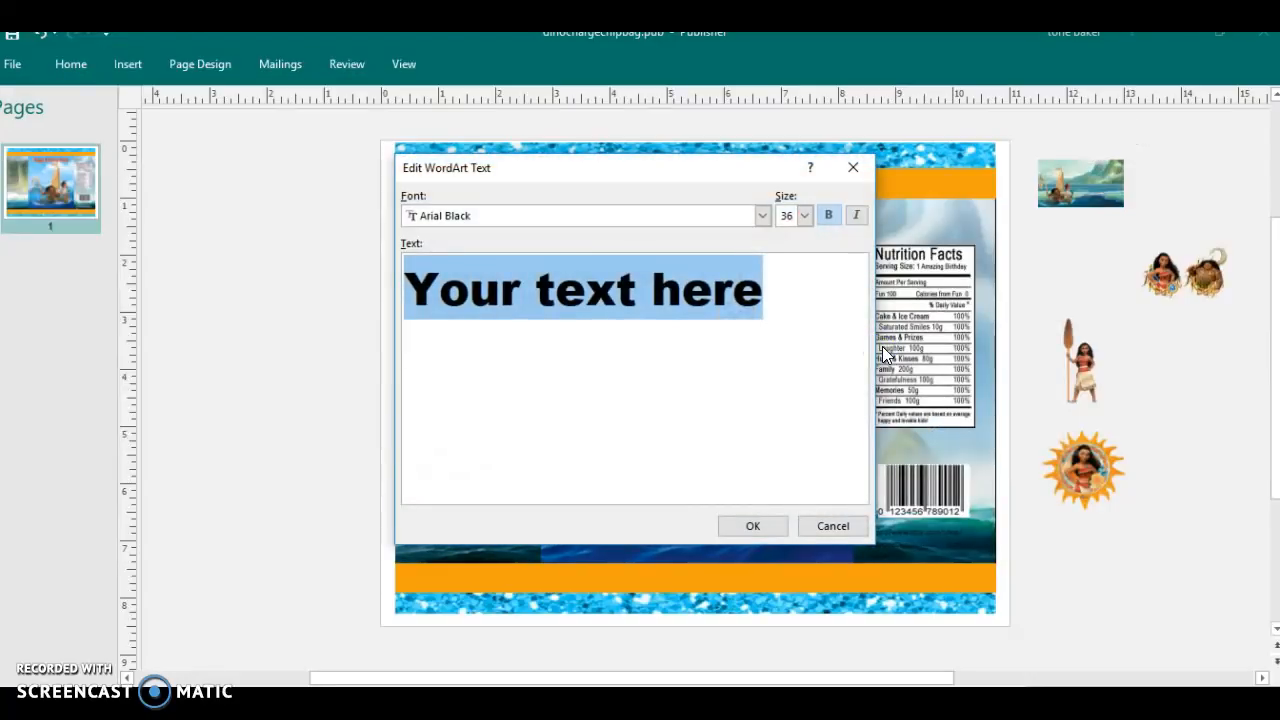
{"action": "type", "text": "Thanks"}
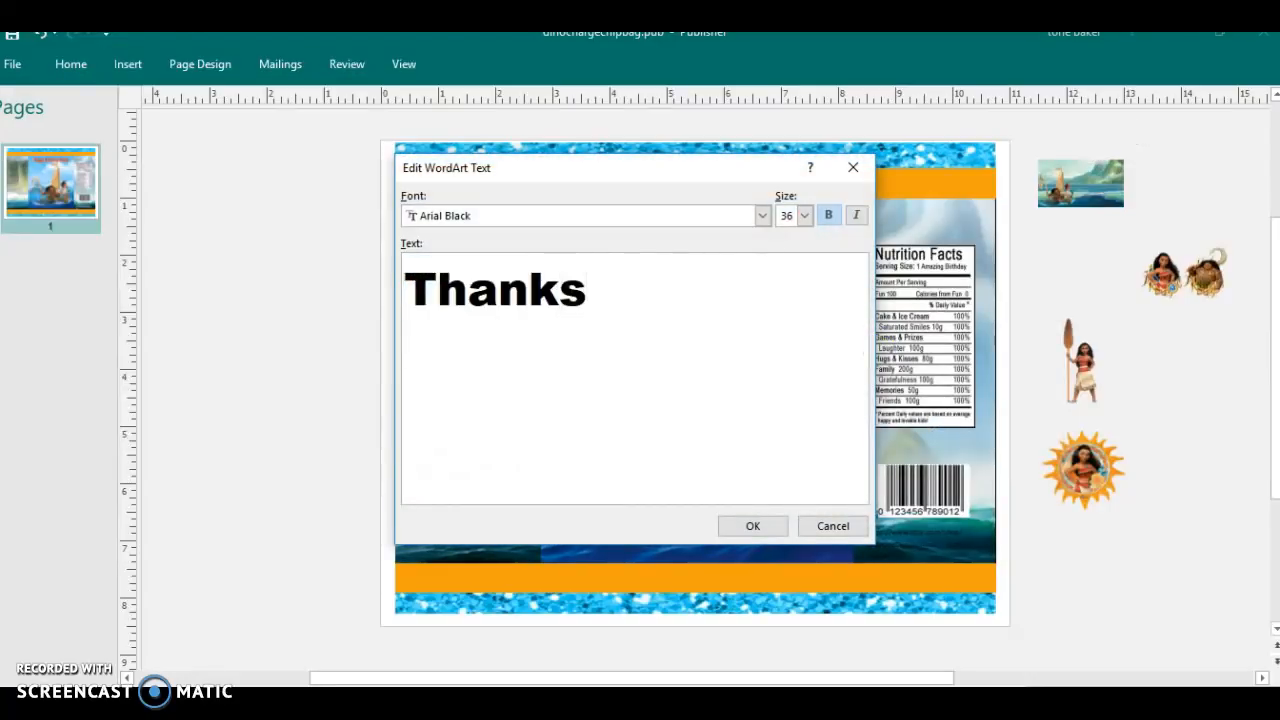
{"action": "type", "text": " so much for coming o"}
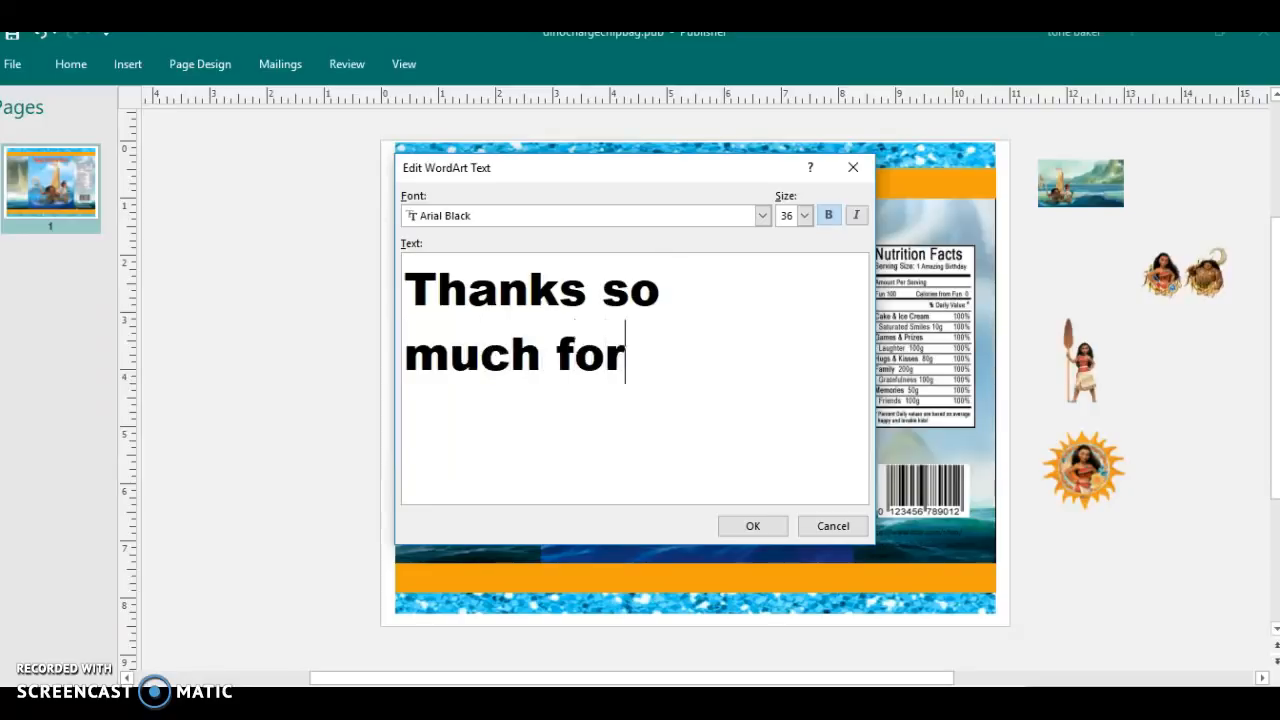
{"action": "key", "text": "Return"}
{"action": "type", "text": "coming out"}
{"action": "key", "text": "Return"}
{"action": "type", "text": "to celebrate"}
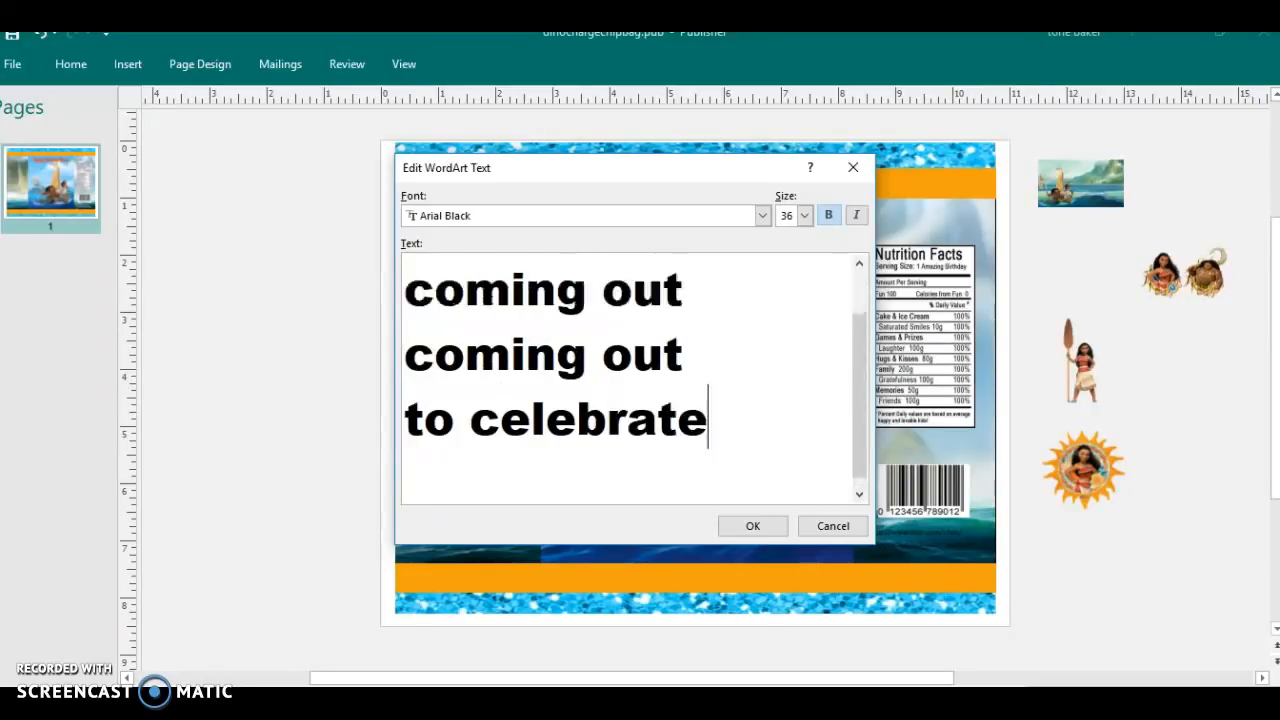
{"action": "key", "text": "Return"}
{"action": "type", "text": "Neala"}
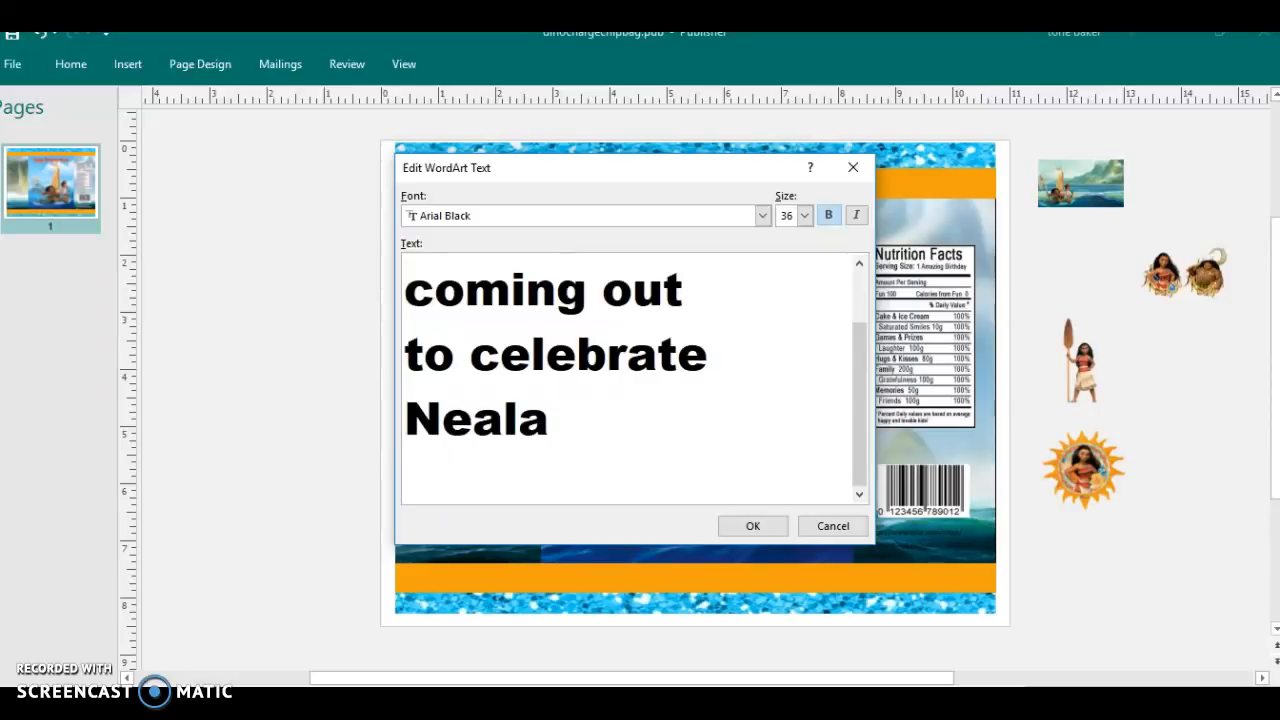
{"action": "type", "text": "'s 6th"}
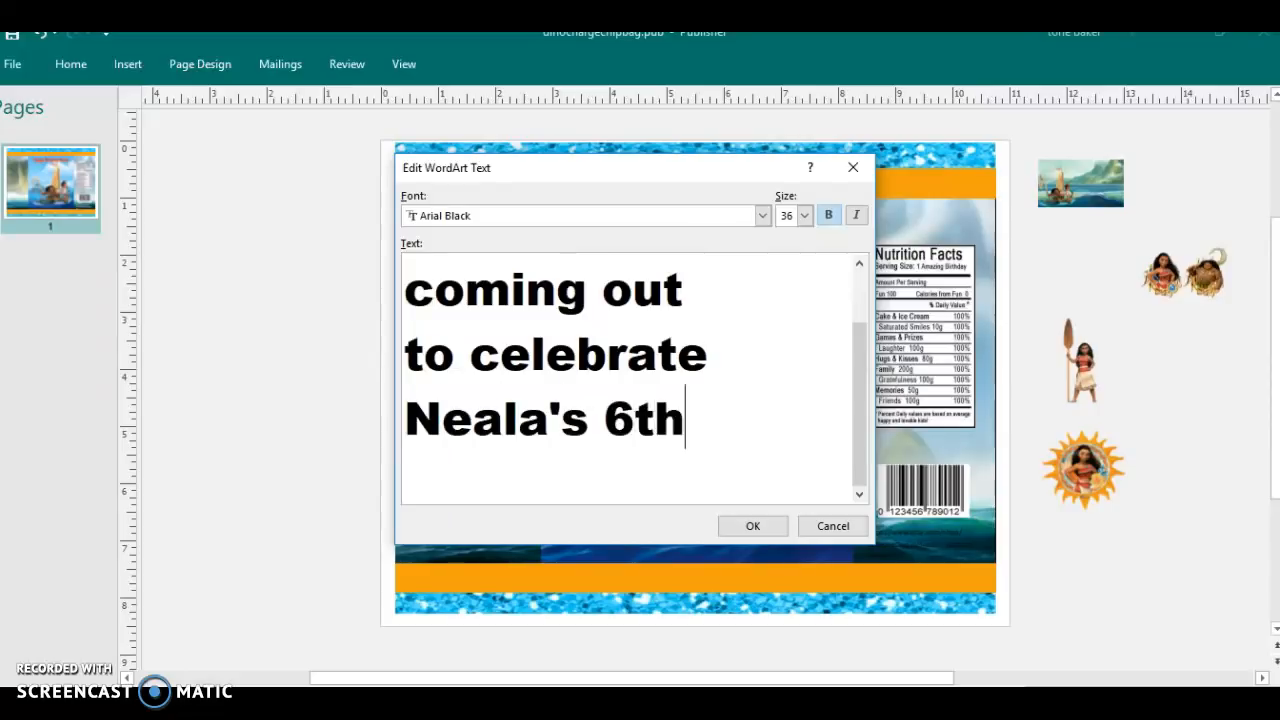
{"action": "key", "text": "Return"}
{"action": "type", "text": "birthday"}
{"action": "key", "text": "Return"}
{"action": "type", "text": "with us"}
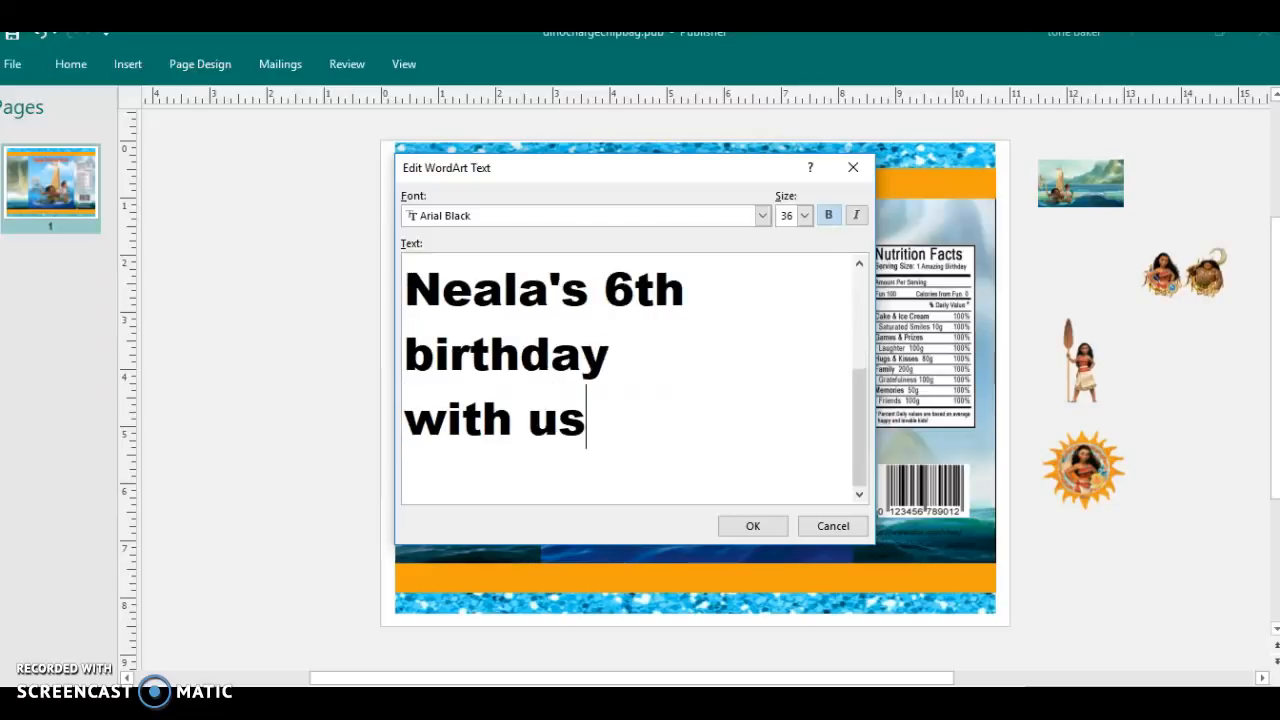
{"action": "left_click", "coordinate": [728, 527]}
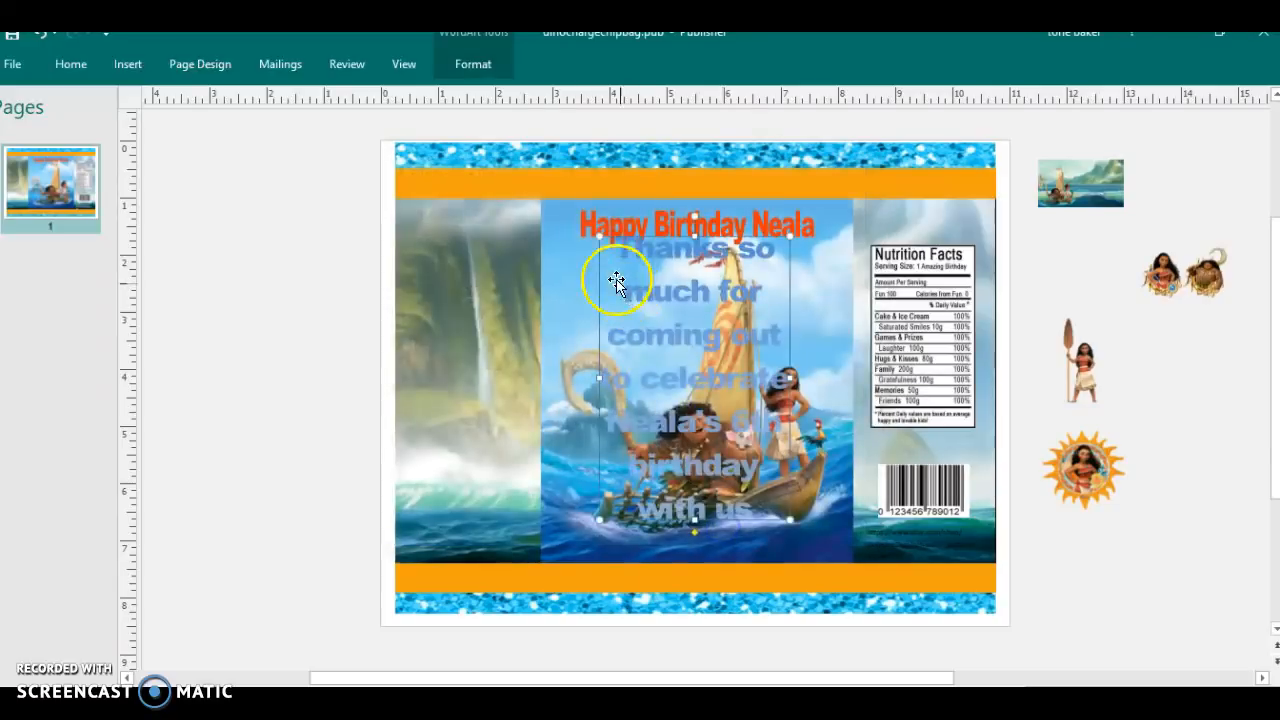
Fill the thank-you WordArt with white.
{"action": "left_click", "coordinate": [497, 68]}
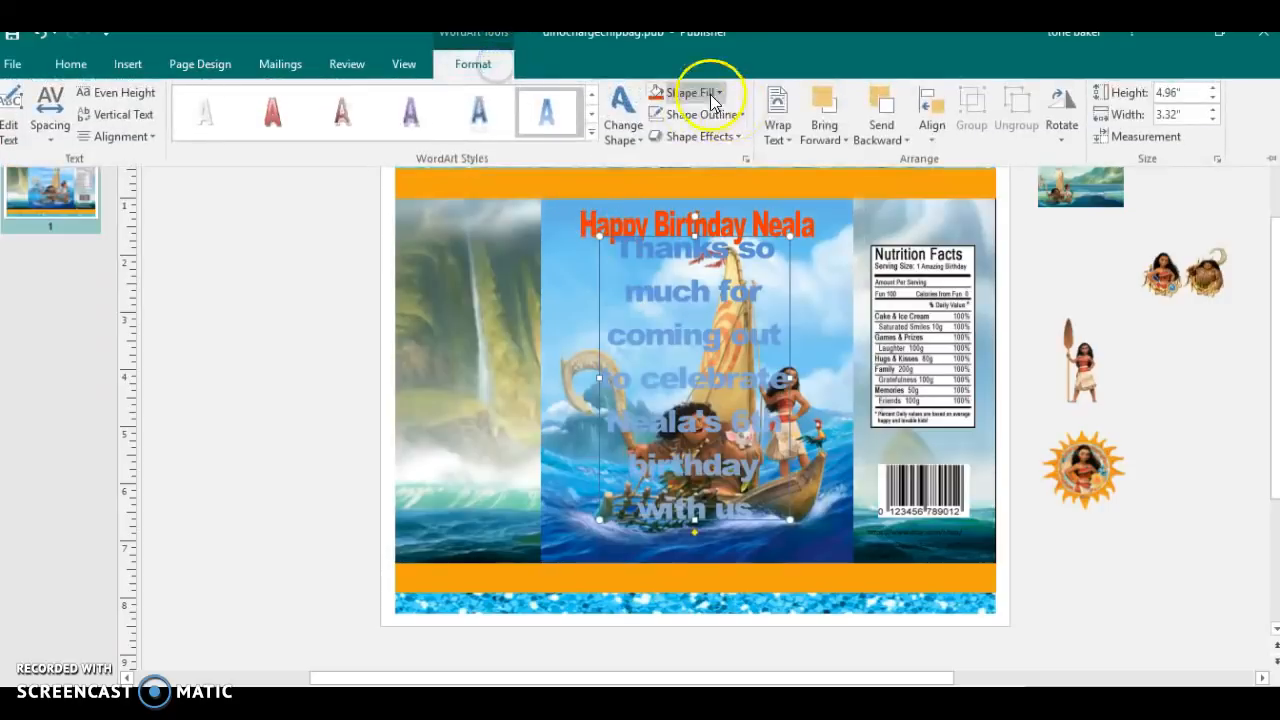
{"action": "left_click", "coordinate": [702, 92]}
{"action": "left_click", "coordinate": [769, 137]}
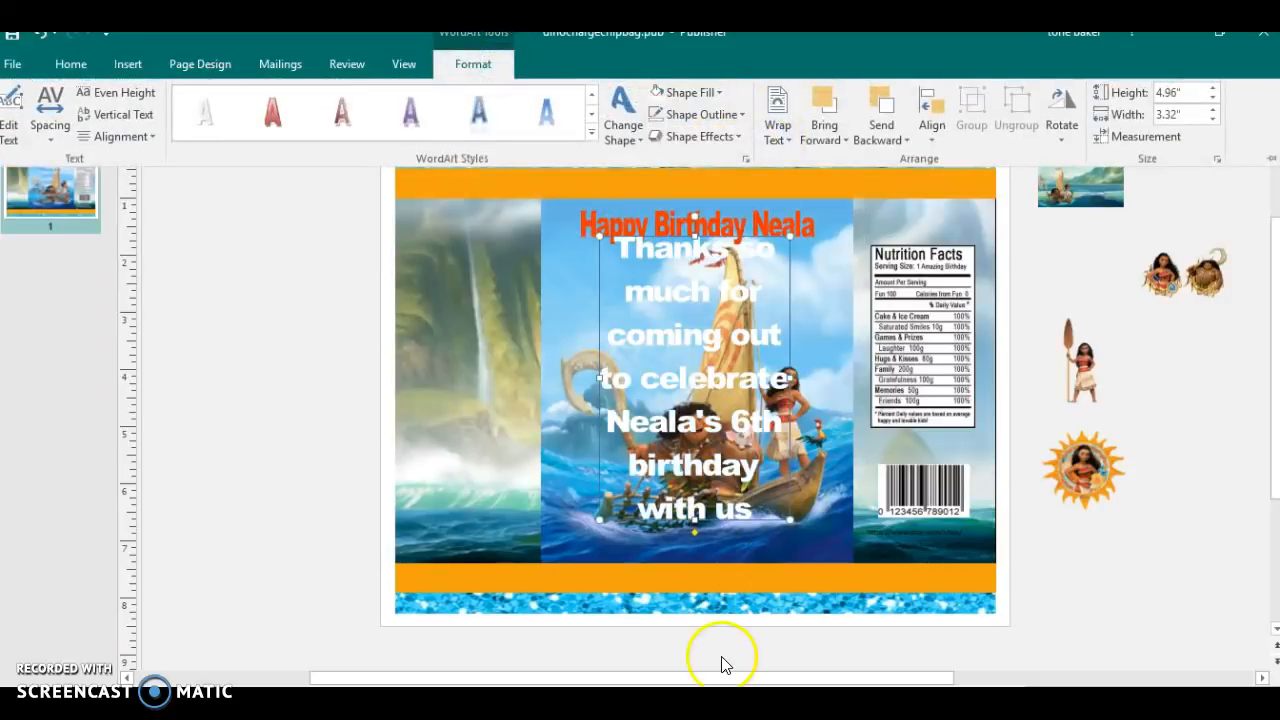
Check the moanachipbag.pub layout, then narrow and shorten the thank-you WordArt to fit the upper part of the waterfall panel.
{"action": "left_click", "coordinate": [750, 703]}
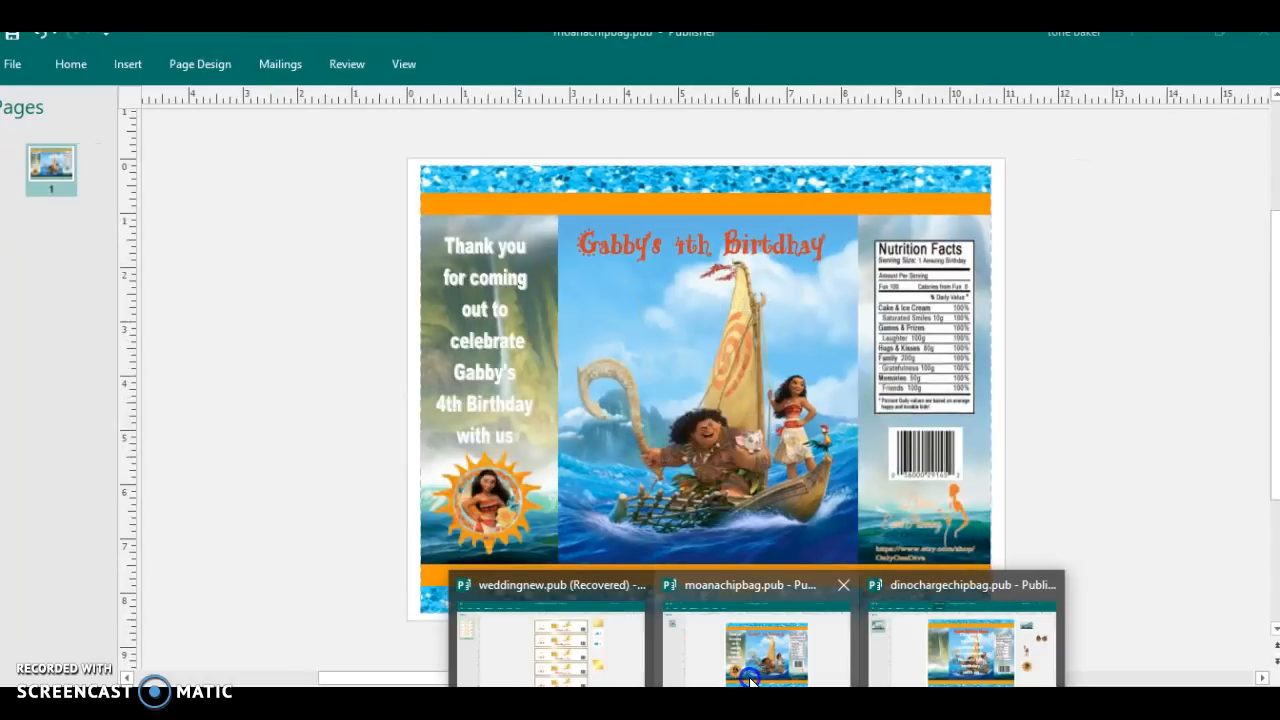
{"action": "left_click", "coordinate": [734, 332]}
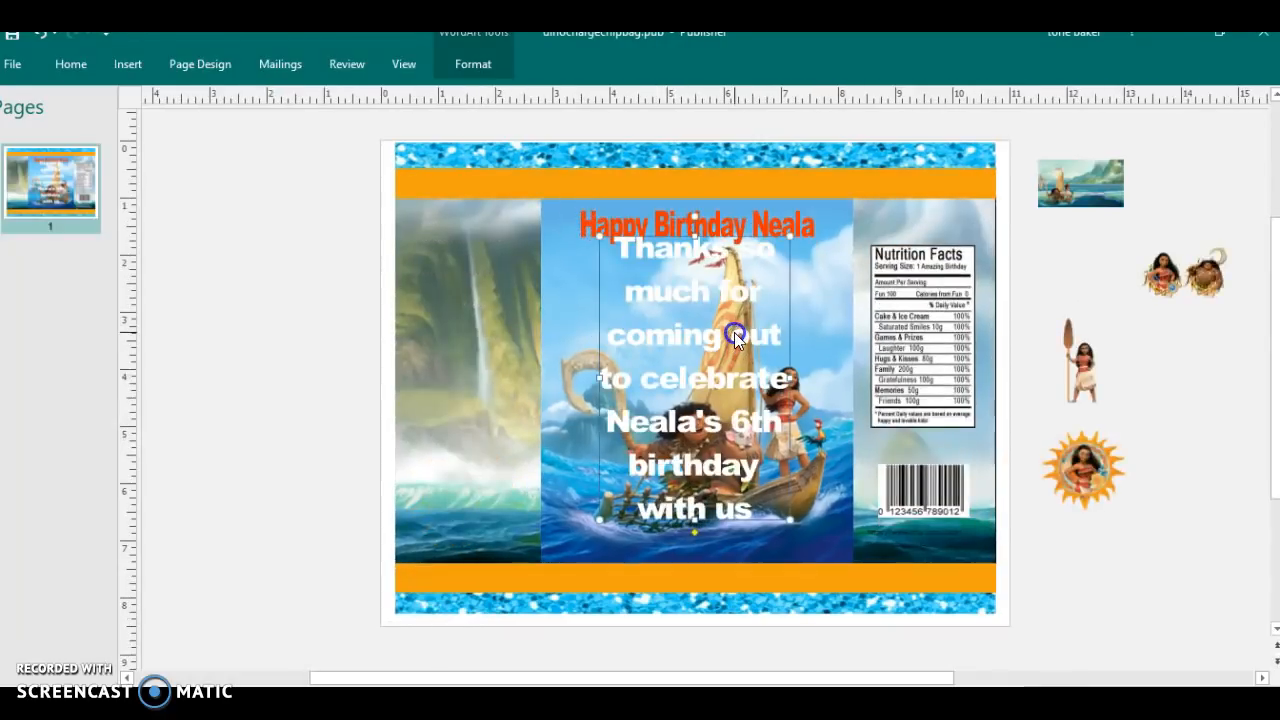
{"action": "left_click_drag", "start_coordinate": [789, 378], "coordinate": [476, 312]}
{"action": "left_click_drag", "start_coordinate": [466, 493], "coordinate": [463, 452]}
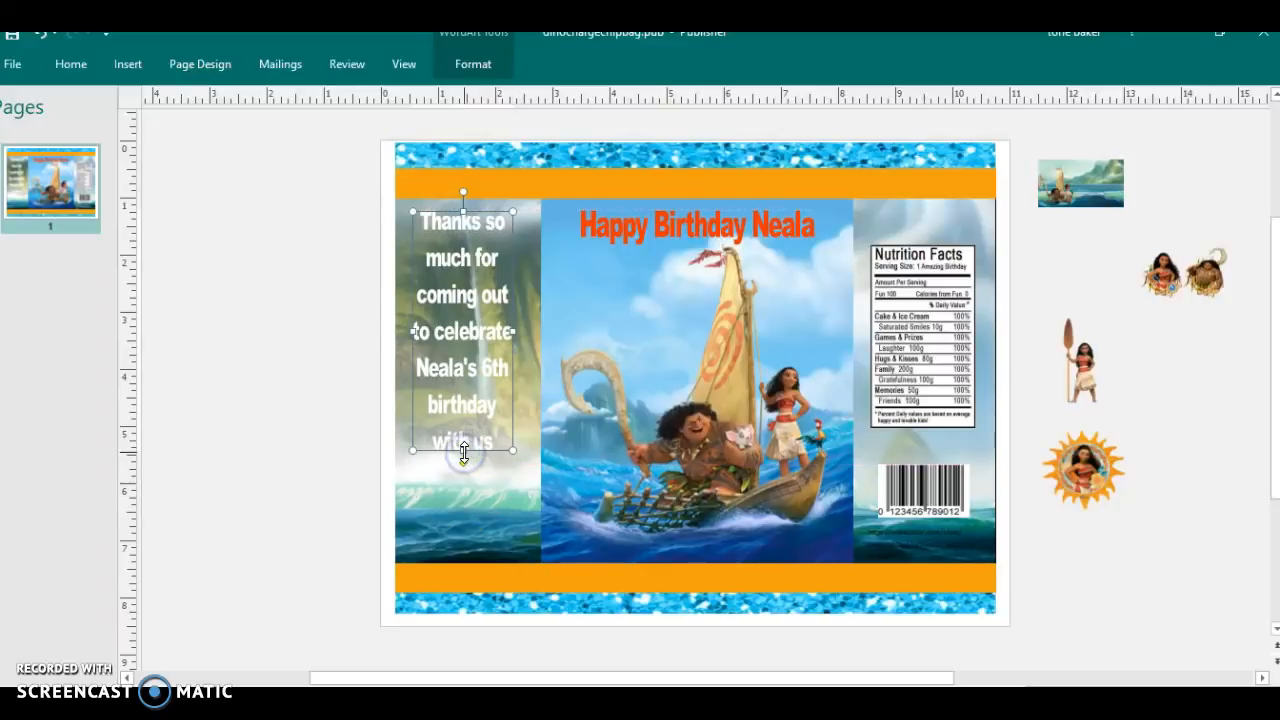
{"action": "left_click", "coordinate": [331, 400]}
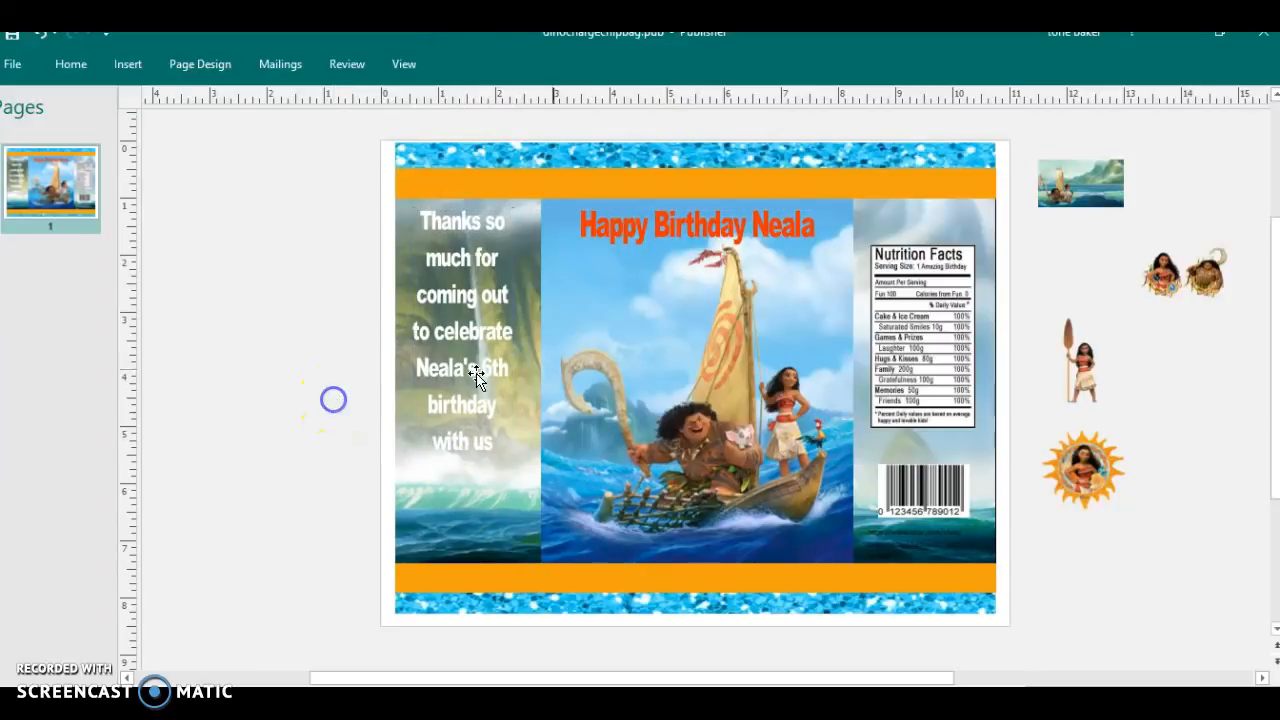
Move the sun-framed Moana picture onto the waterfall panel beneath the thank-you text and enlarge it.
{"action": "left_click", "coordinate": [1088, 466]}
{"action": "left_click_drag", "start_coordinate": [1076, 496], "coordinate": [478, 508]}
{"action": "left_click_drag", "start_coordinate": [506, 450], "coordinate": [517, 430]}
Nudge the sun-framed Moana picture left and down until it sits centred just below "with us".
{"action": "key", "text": "Left"}
{"action": "key", "text": "Left"}
{"action": "key", "text": "Left"}
{"action": "key", "text": "Left"}
{"action": "key", "text": "Left"}
{"action": "key", "text": "Left"}
{"action": "key", "text": "Left"}
{"action": "key", "text": "Left"}
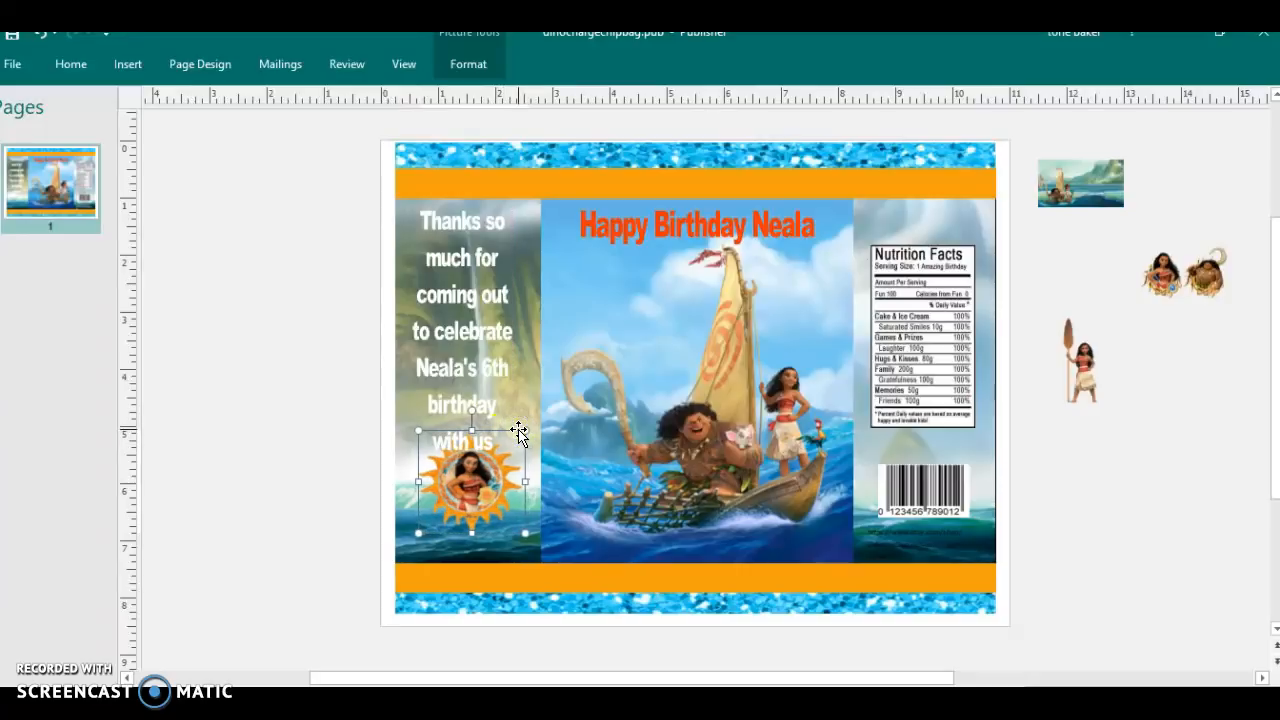
{"action": "key", "text": "Down"}
{"action": "key", "text": "Down"}
{"action": "key", "text": "Down"}
{"action": "key", "text": "Down"}
{"action": "key", "text": "Down"}
{"action": "key", "text": "Down"}
{"action": "key", "text": "Down"}
{"action": "key", "text": "Down"}
{"action": "key", "text": "Down"}
{"action": "key", "text": "Down"}
{"action": "key", "text": "Down"}
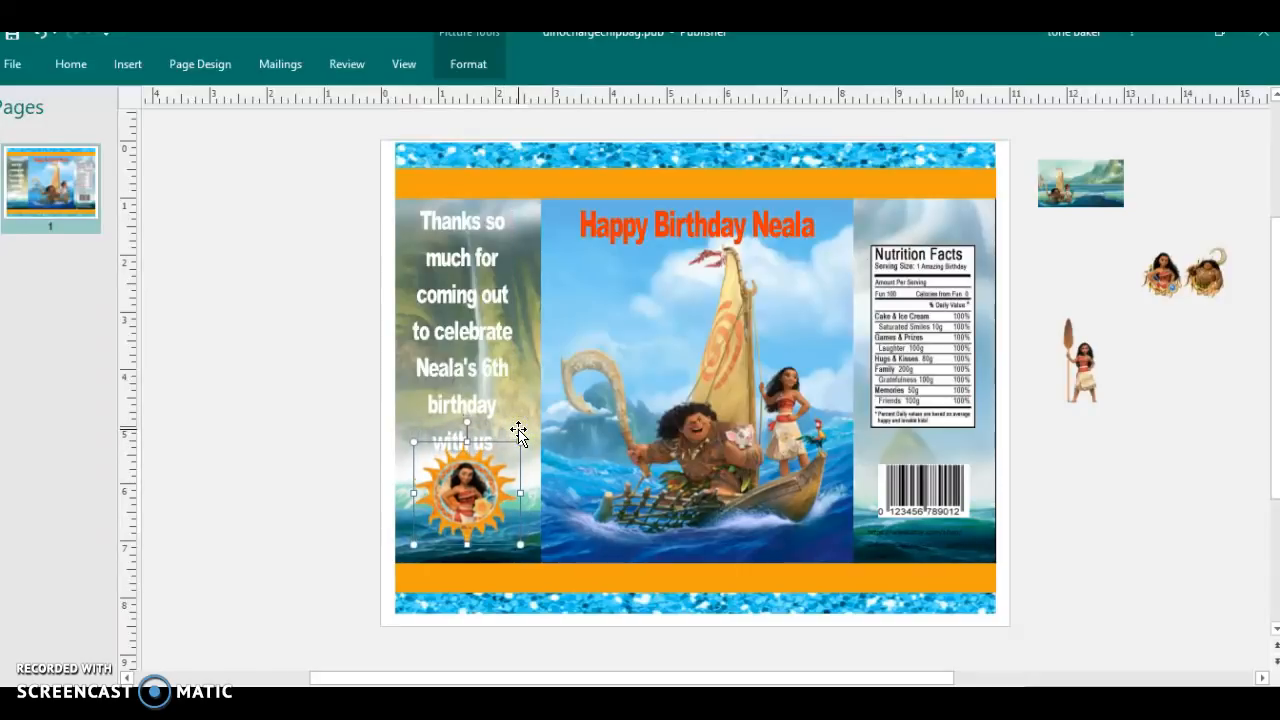
{"action": "key", "text": "Down"}
{"action": "key", "text": "Down"}
{"action": "key", "text": "Down"}
{"action": "key", "text": "Down"}
{"action": "key", "text": "Left"}
{"action": "key", "text": "Left"}
{"action": "key", "text": "Left"}
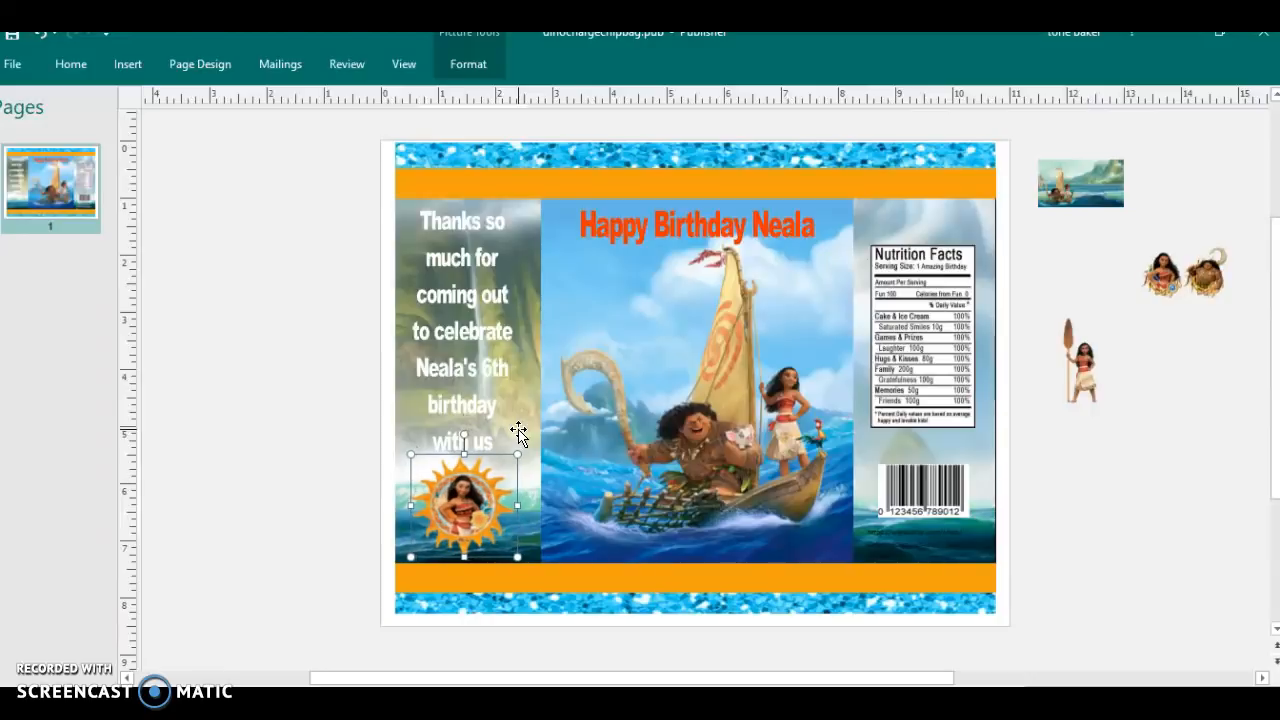
{"action": "left_click", "coordinate": [265, 440]}
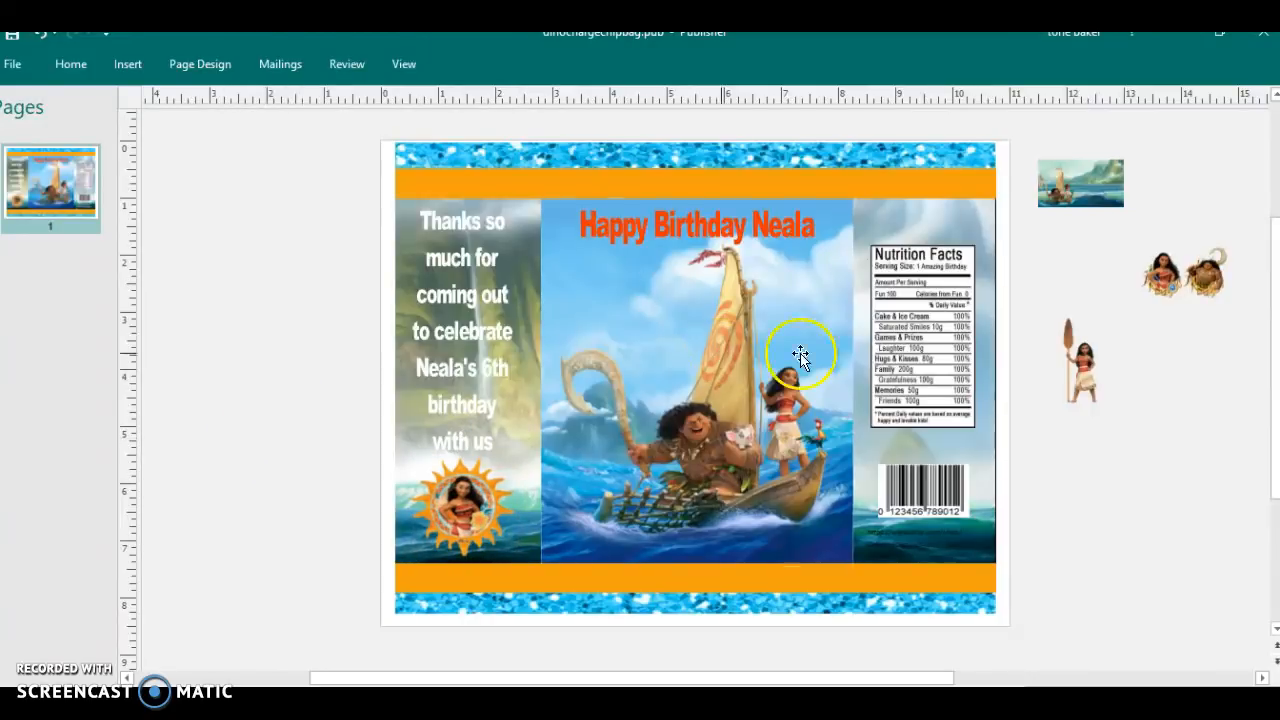
Place the Moana and Maui picture directly above the Nutrition Facts box.
{"action": "left_click", "coordinate": [1158, 283]}
{"action": "left_click_drag", "start_coordinate": [1135, 277], "coordinate": [904, 229]}
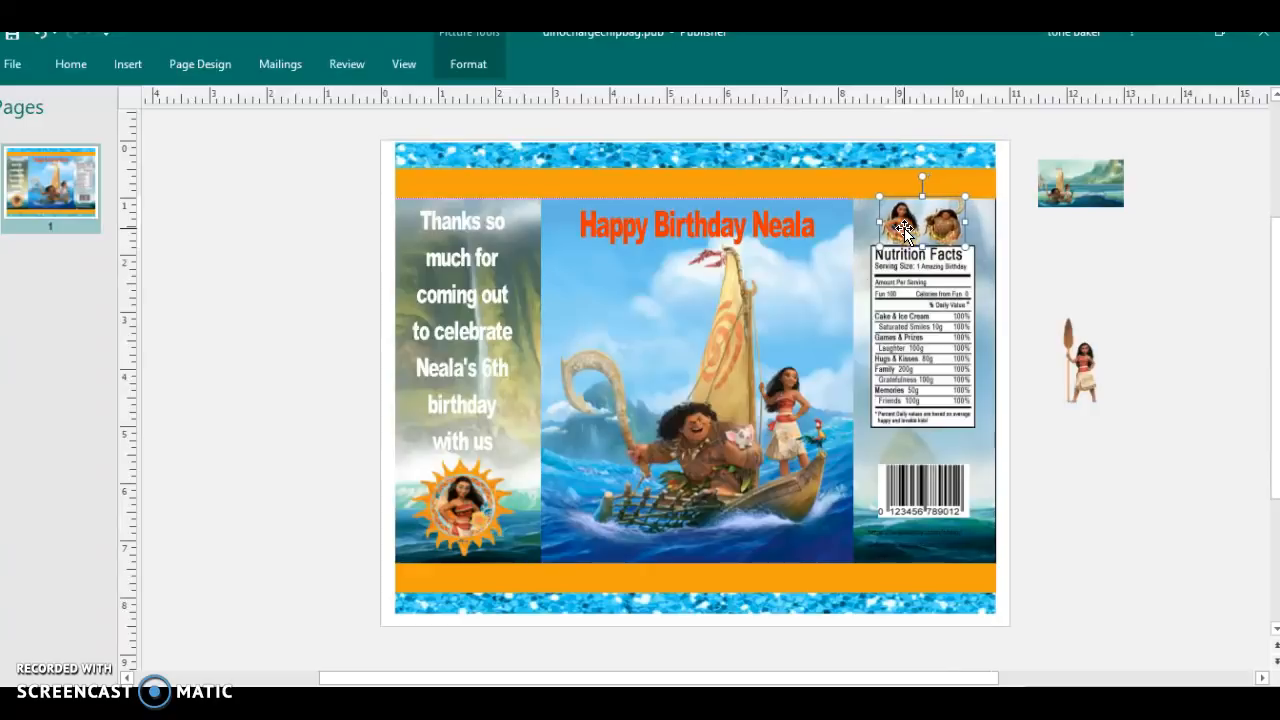
{"action": "left_click", "coordinate": [1152, 258]}
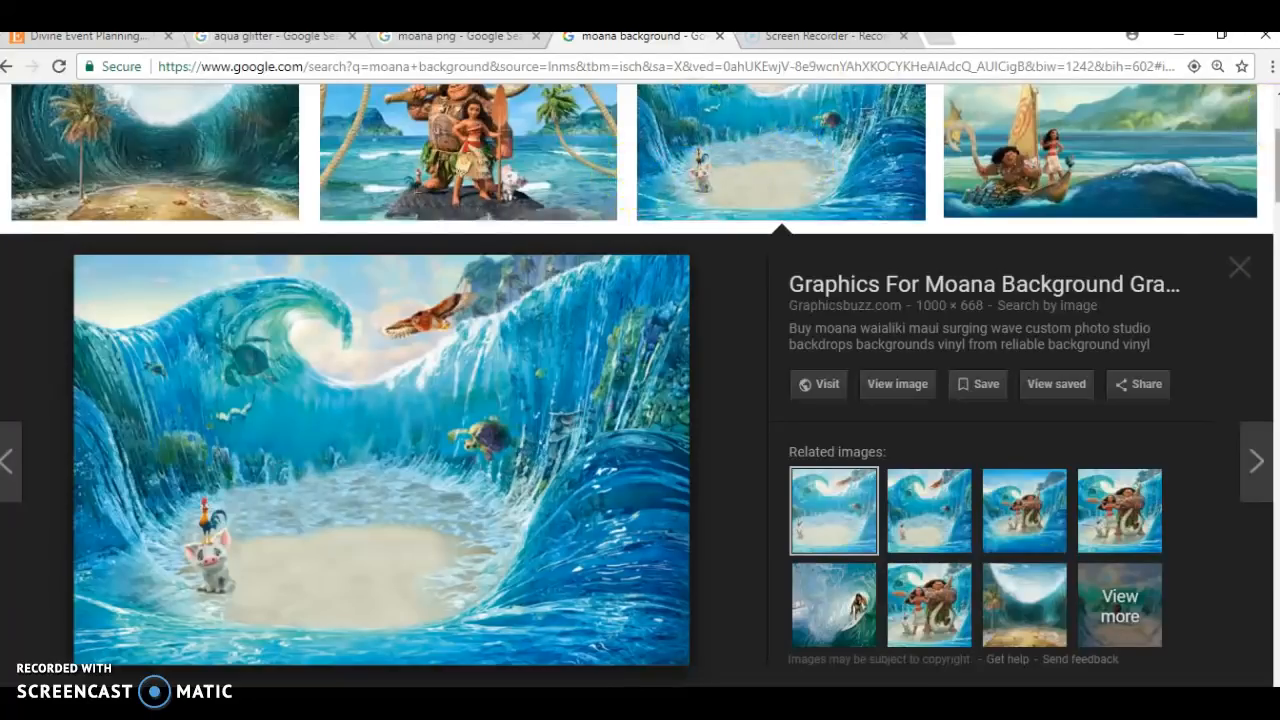
Switch to the web browser and search Google Images for "birthday nutrition facts".
{"action": "scroll", "coordinate": [1265, 185], "scroll_direction": "up", "scroll_amount": 3}
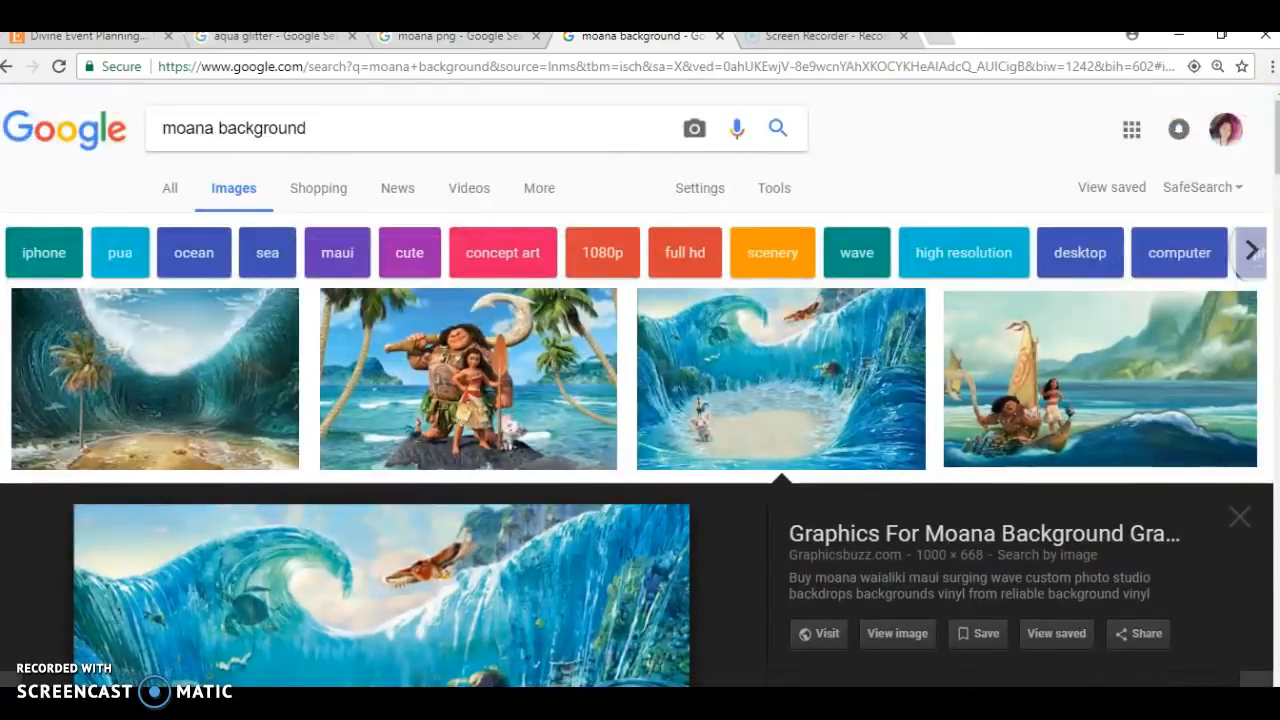
{"action": "triple_click", "coordinate": [320, 129]}
{"action": "type", "text": "birth"}
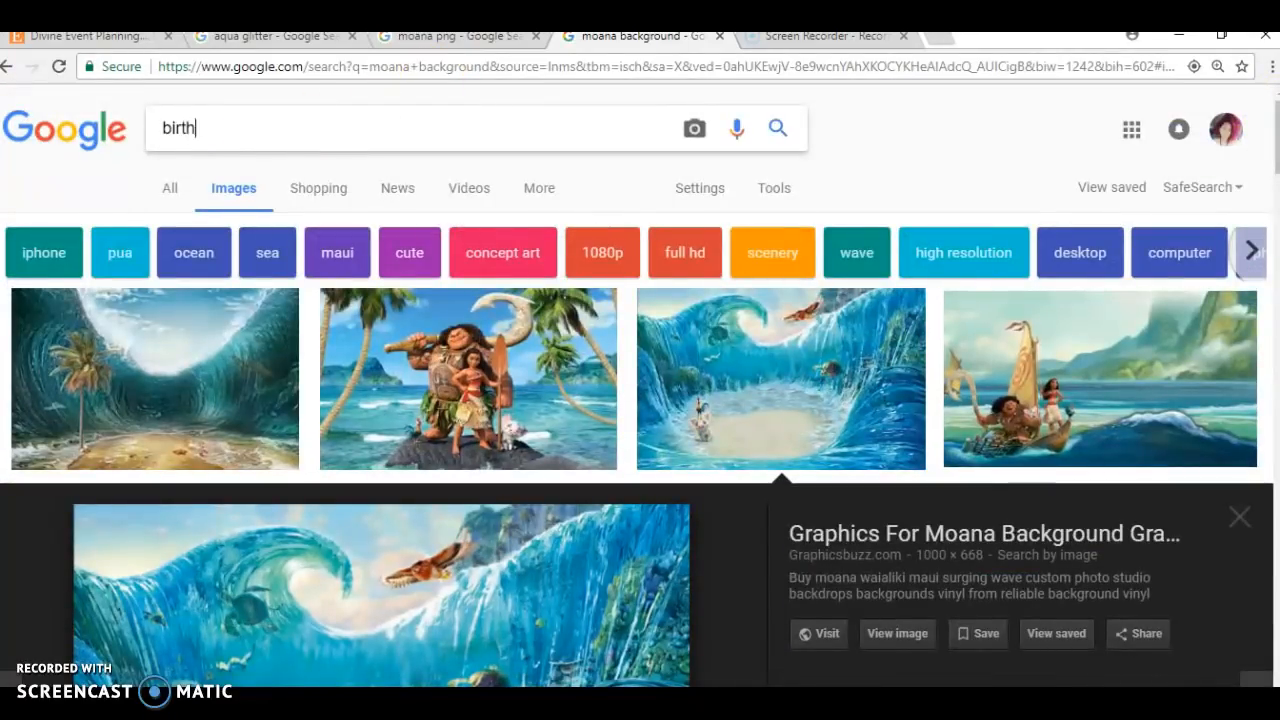
{"action": "type", "text": "day nutri"}
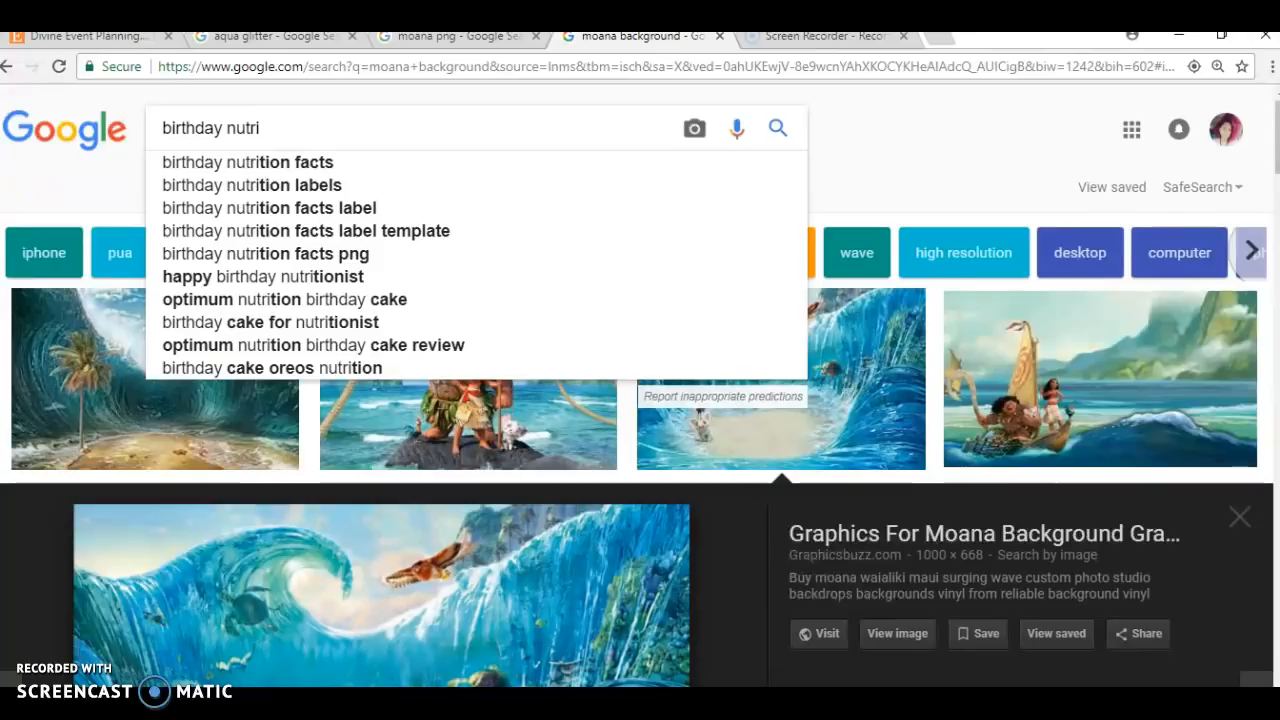
{"action": "key", "text": "Down"}
{"action": "key", "text": "Return"}
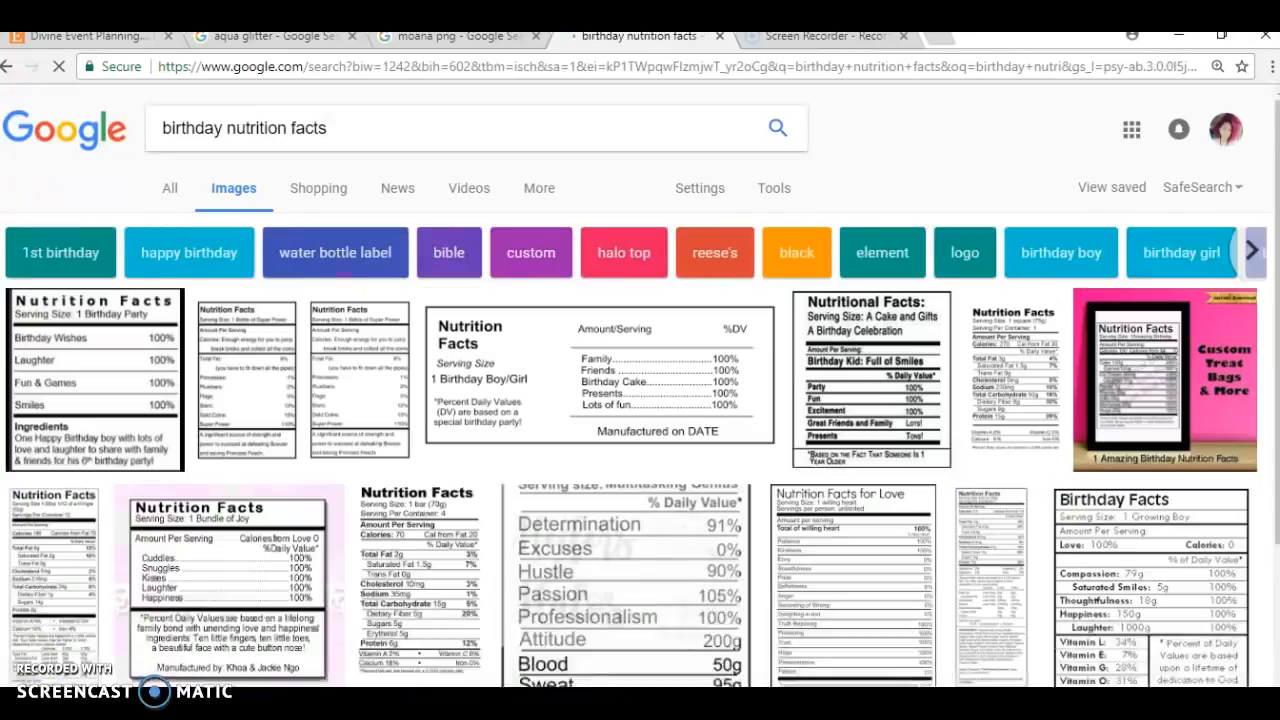
Preview several nutrition facts label images from the search results, including the birthday party version.
{"action": "left_click", "coordinate": [117, 343]}
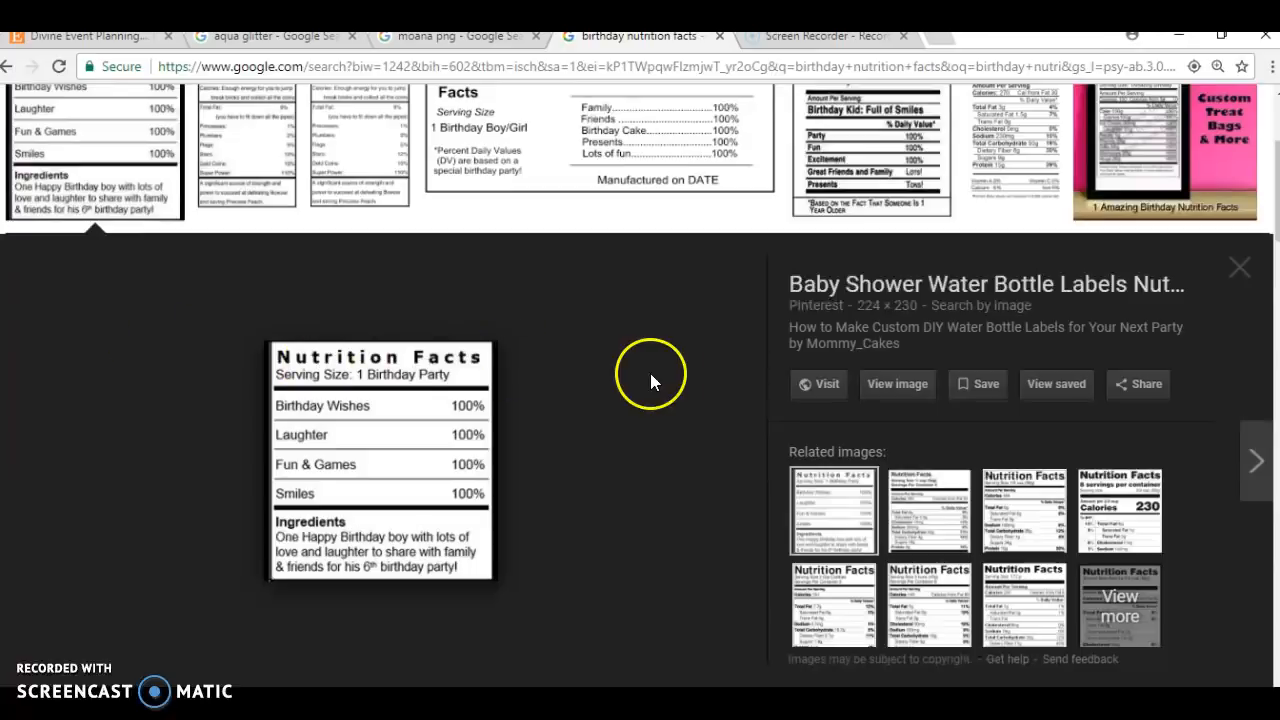
{"action": "left_click", "coordinate": [912, 511]}
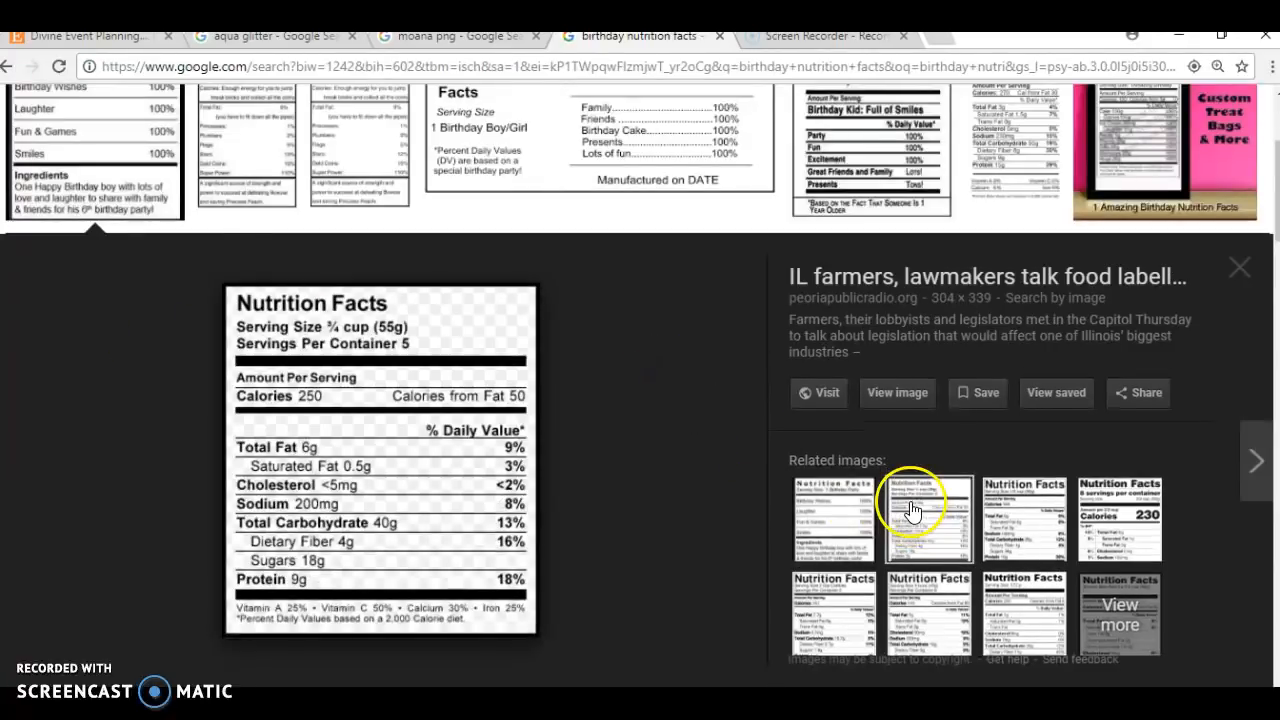
{"action": "left_click", "coordinate": [912, 510]}
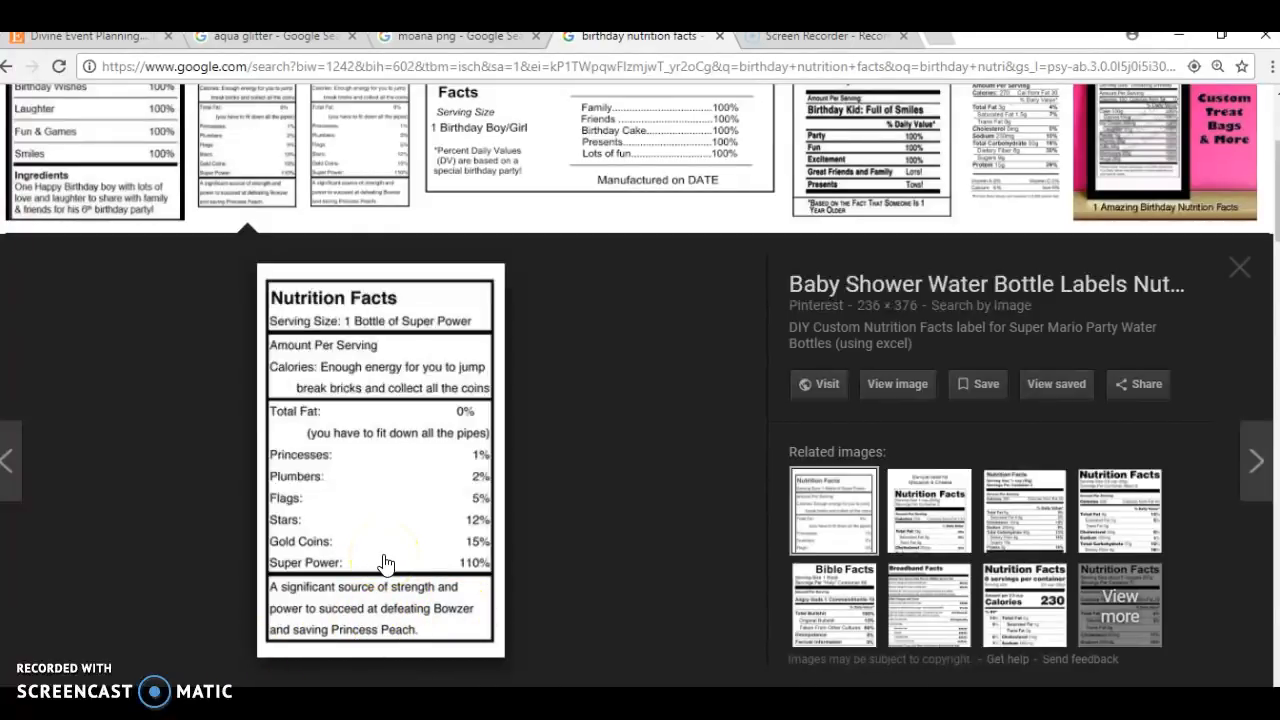
Preview the next birthday nutrition facts results, from the Zion Popcorn label through the Etsy birthday label to the "Bundle of Joy" label.
{"action": "key", "text": "Right"}
{"action": "key", "text": "Right"}
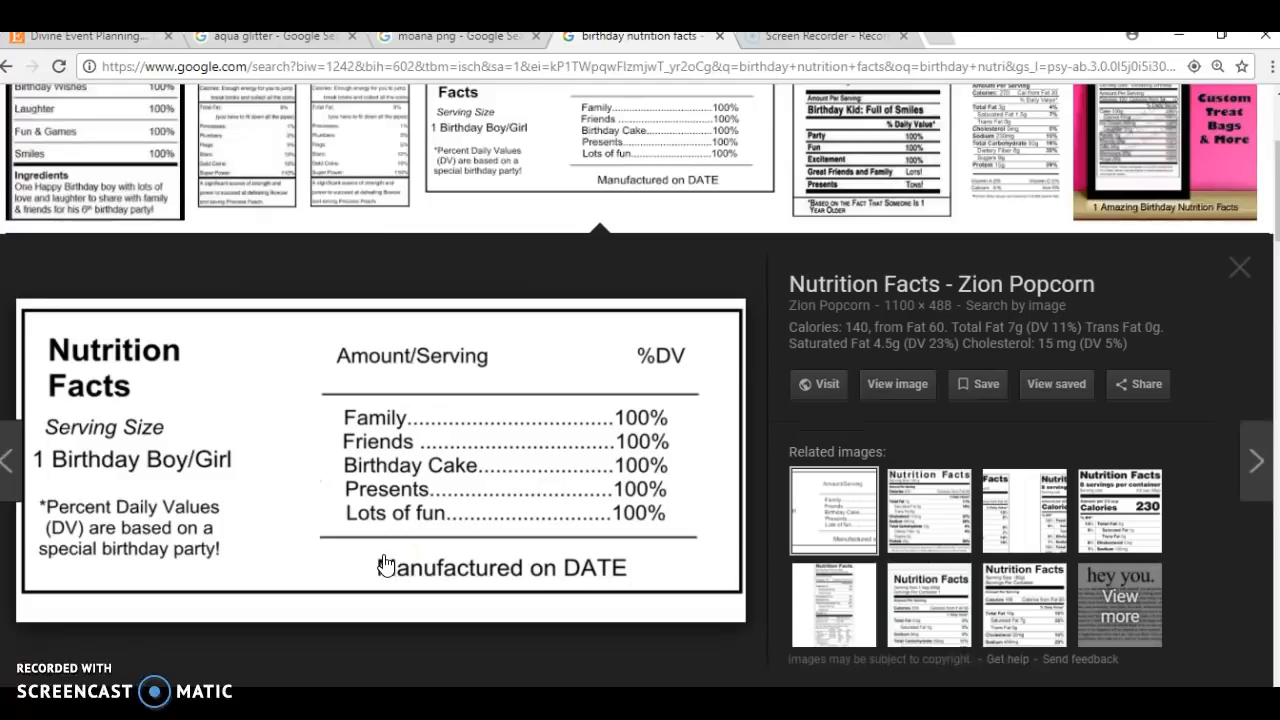
{"action": "key", "text": "Right"}
{"action": "key", "text": "Right"}
{"action": "key", "text": "Right"}
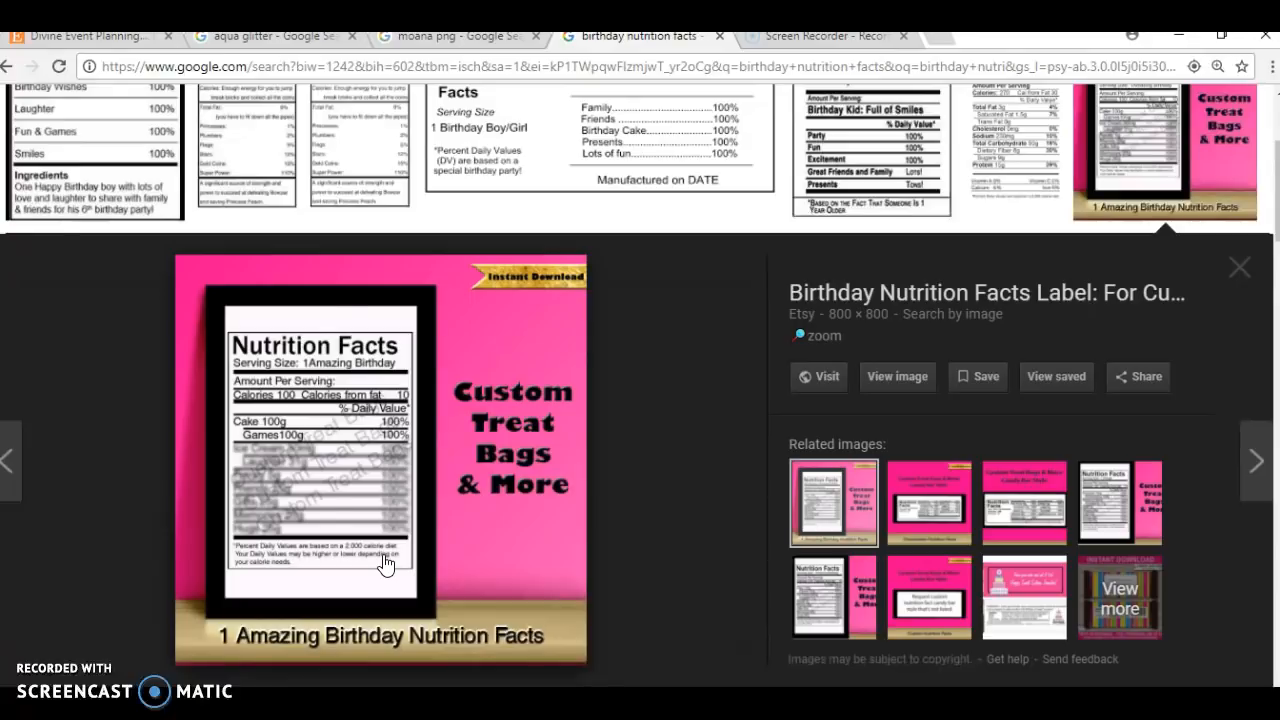
{"action": "key", "text": "Right"}
{"action": "key", "text": "Right"}
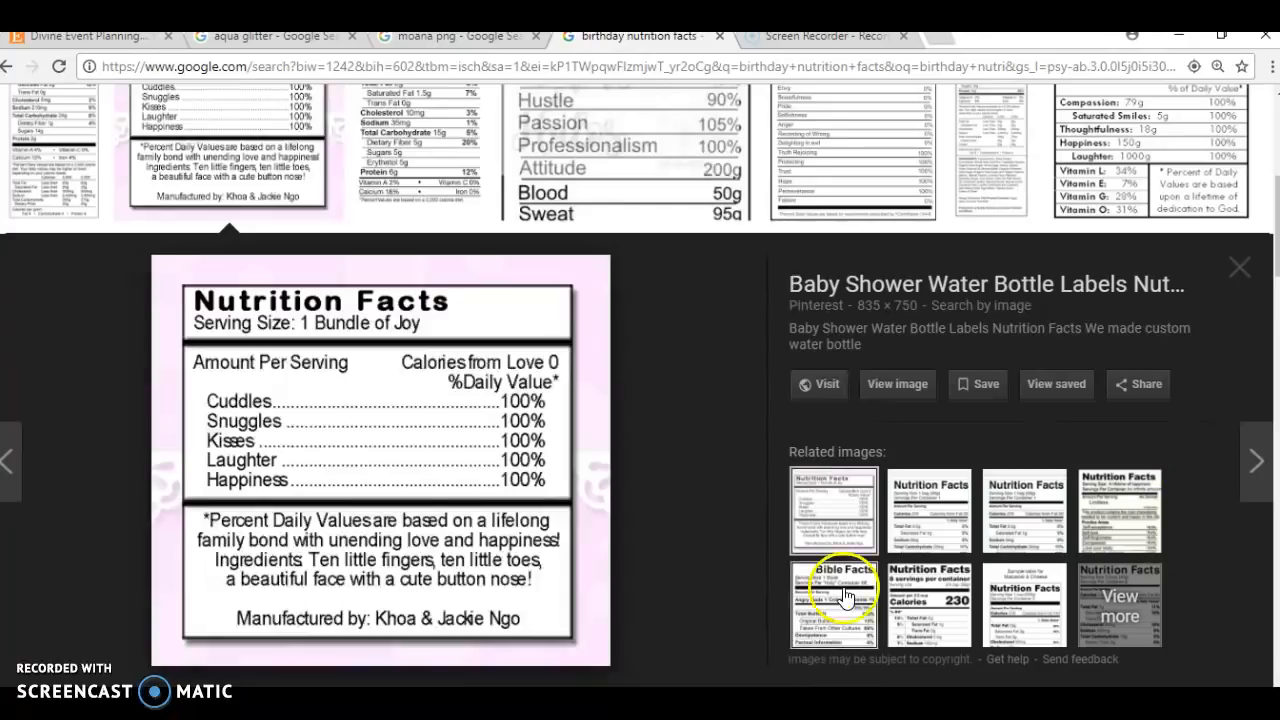
Examine the images related to the "Bundle of Joy" label, including the vector template, Bible Facts and US Nutritional Fact Label versions.
{"action": "left_click", "coordinate": [928, 518]}
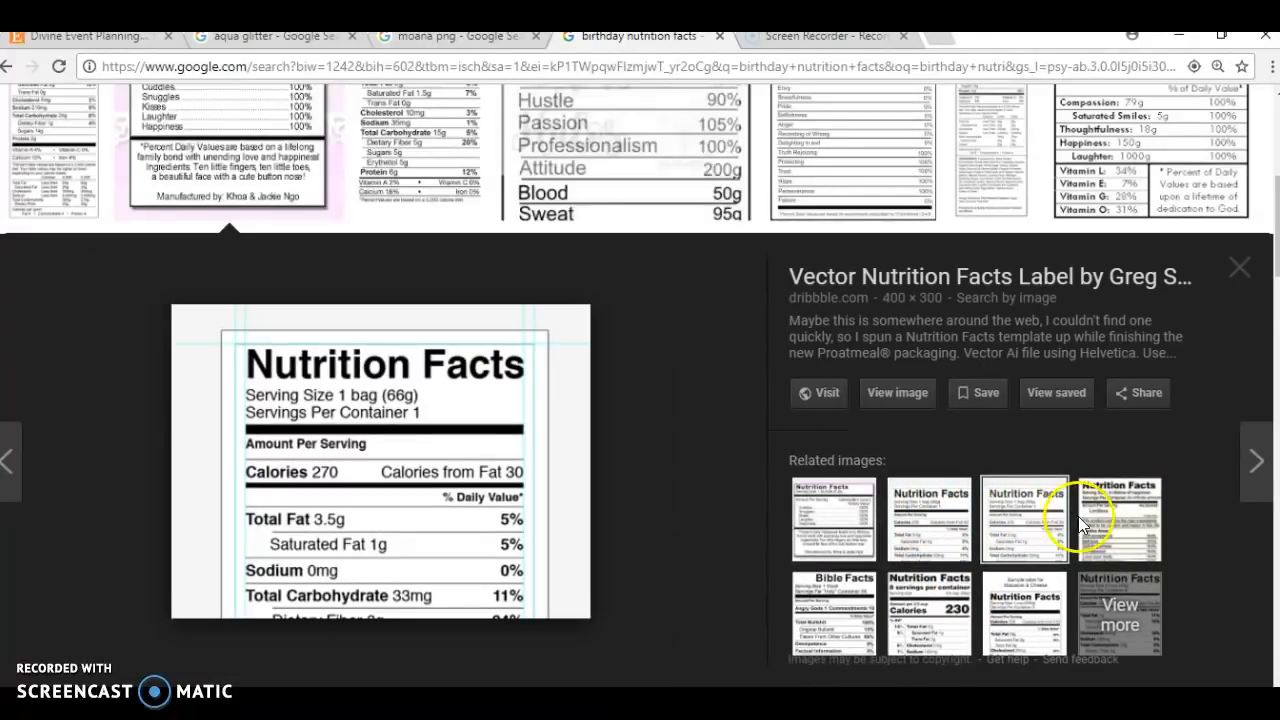
{"action": "left_click", "coordinate": [1082, 522]}
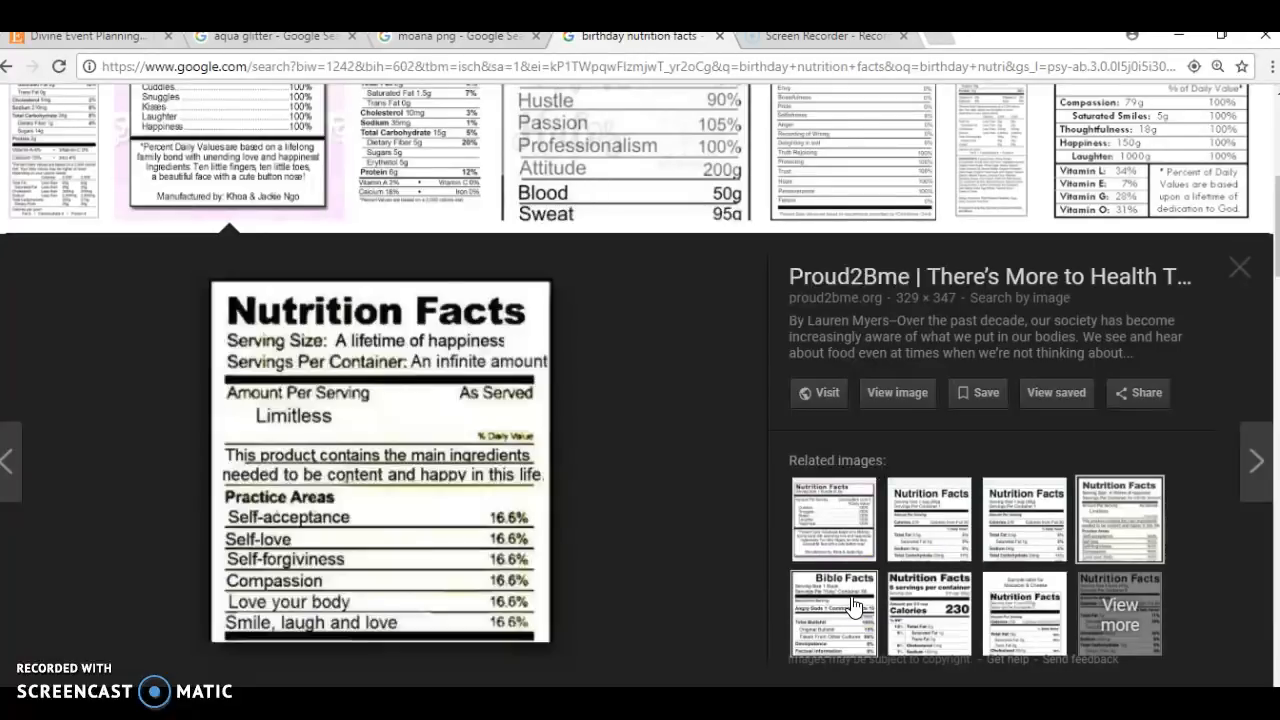
{"action": "left_click", "coordinate": [853, 606]}
{"action": "left_click", "coordinate": [908, 602]}
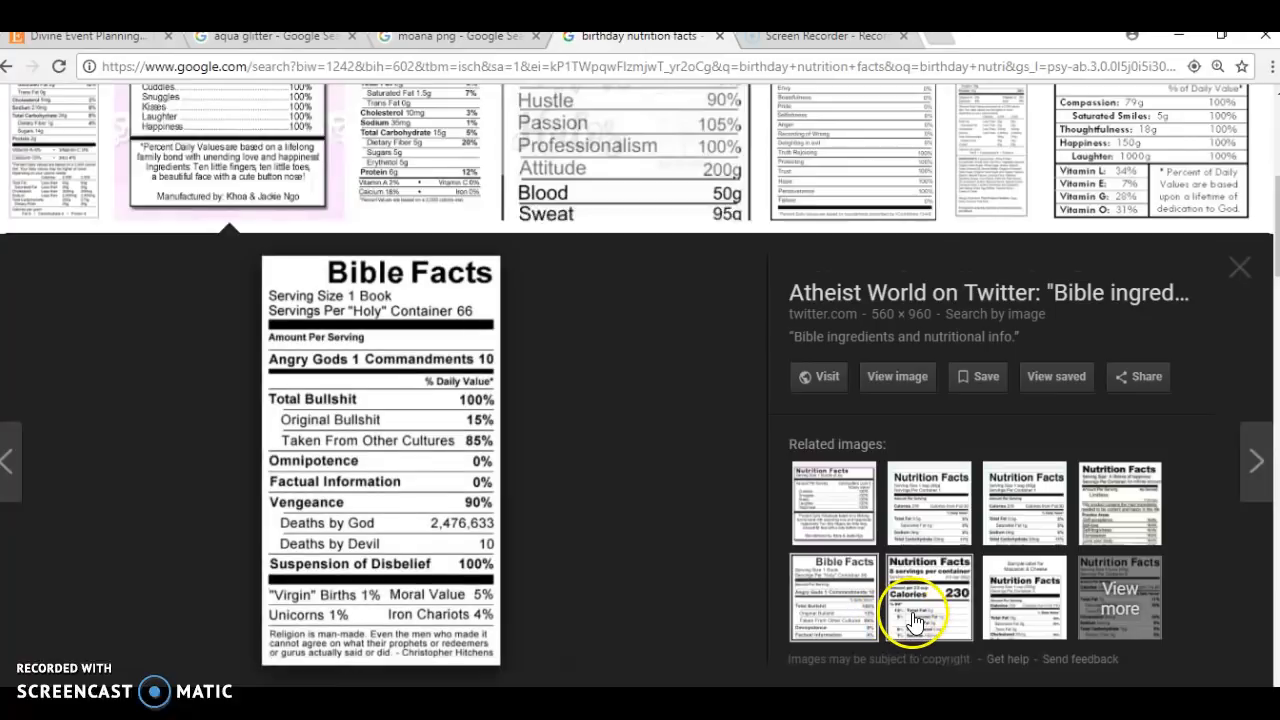
{"action": "left_click", "coordinate": [836, 588]}
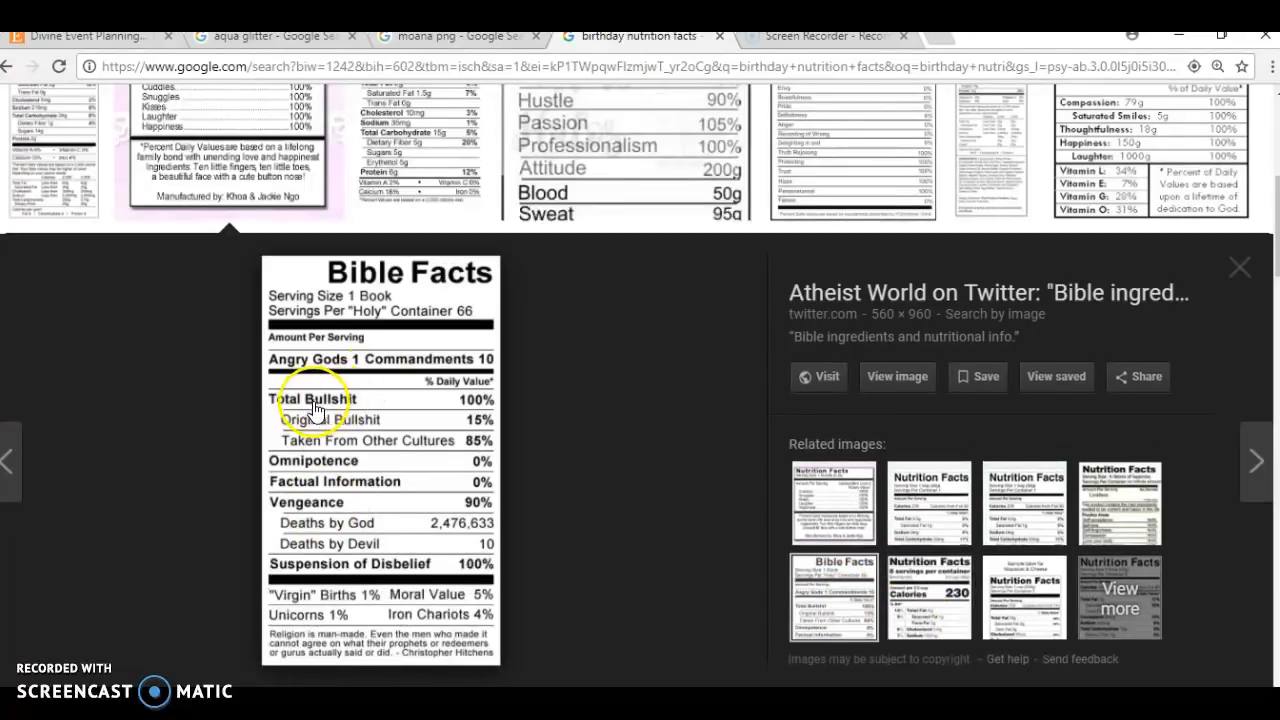
{"action": "left_click", "coordinate": [916, 585]}
{"action": "left_click", "coordinate": [998, 582]}
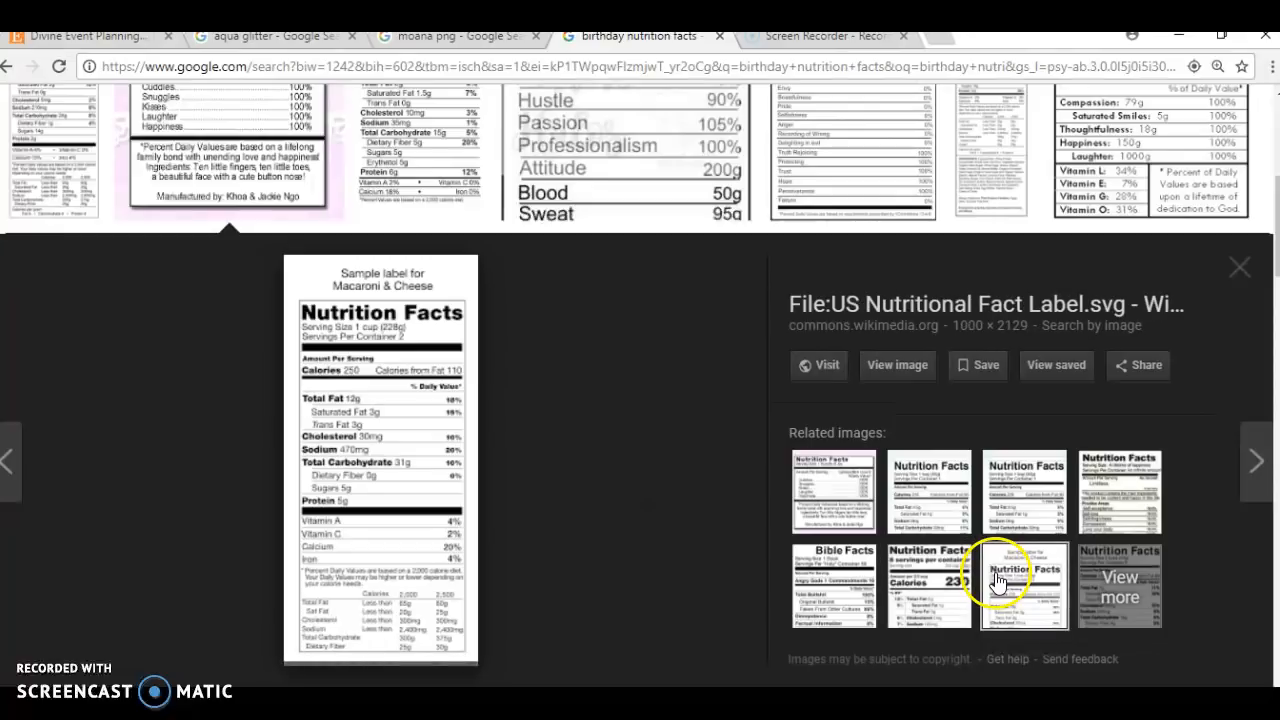
Browse further through the nutrition facts results, from the dancer and "Nutrition Facts for Love" labels to the Minnesota Zoo one.
{"action": "key", "text": "Right"}
{"action": "key", "text": "Right"}
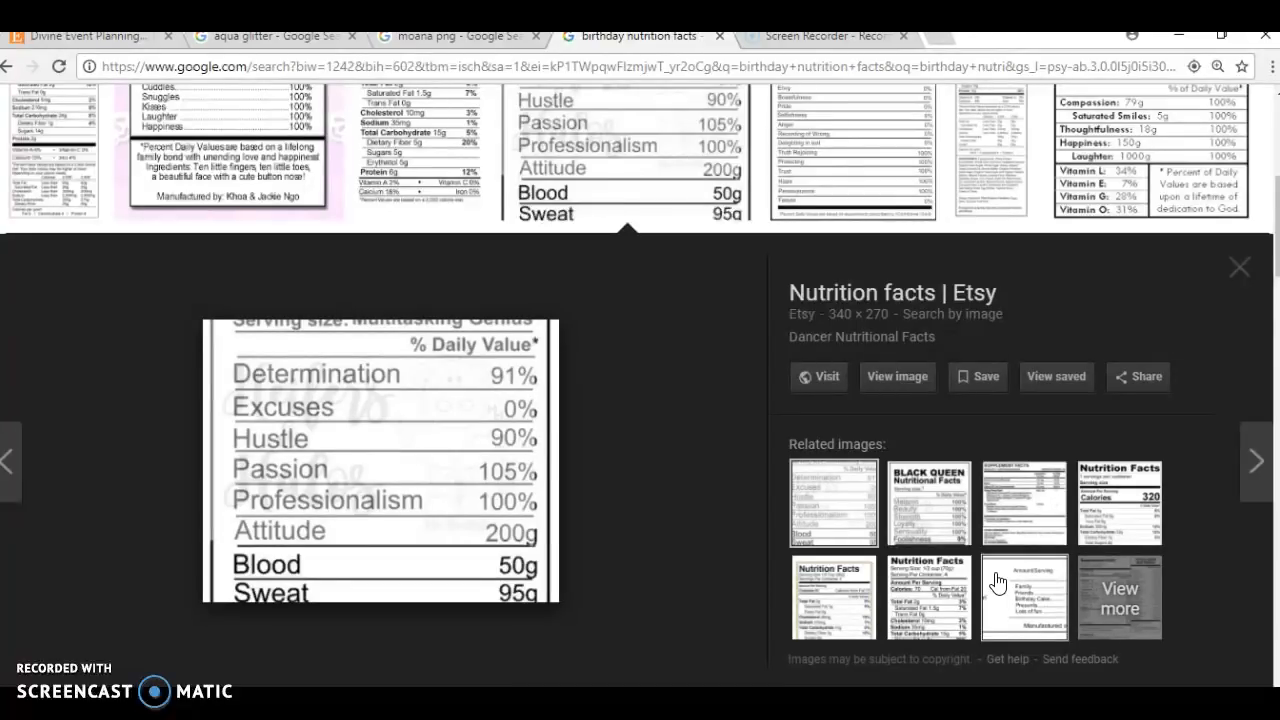
{"action": "key", "text": "Right"}
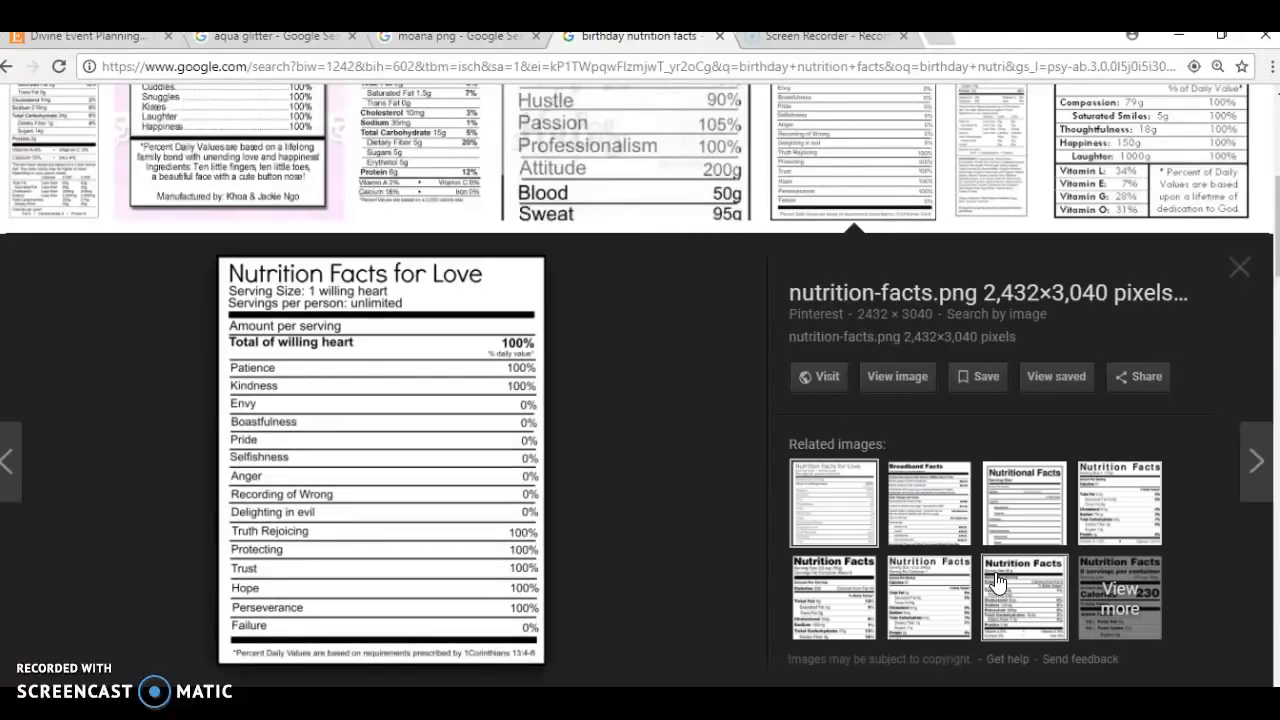
{"action": "key", "text": "Right"}
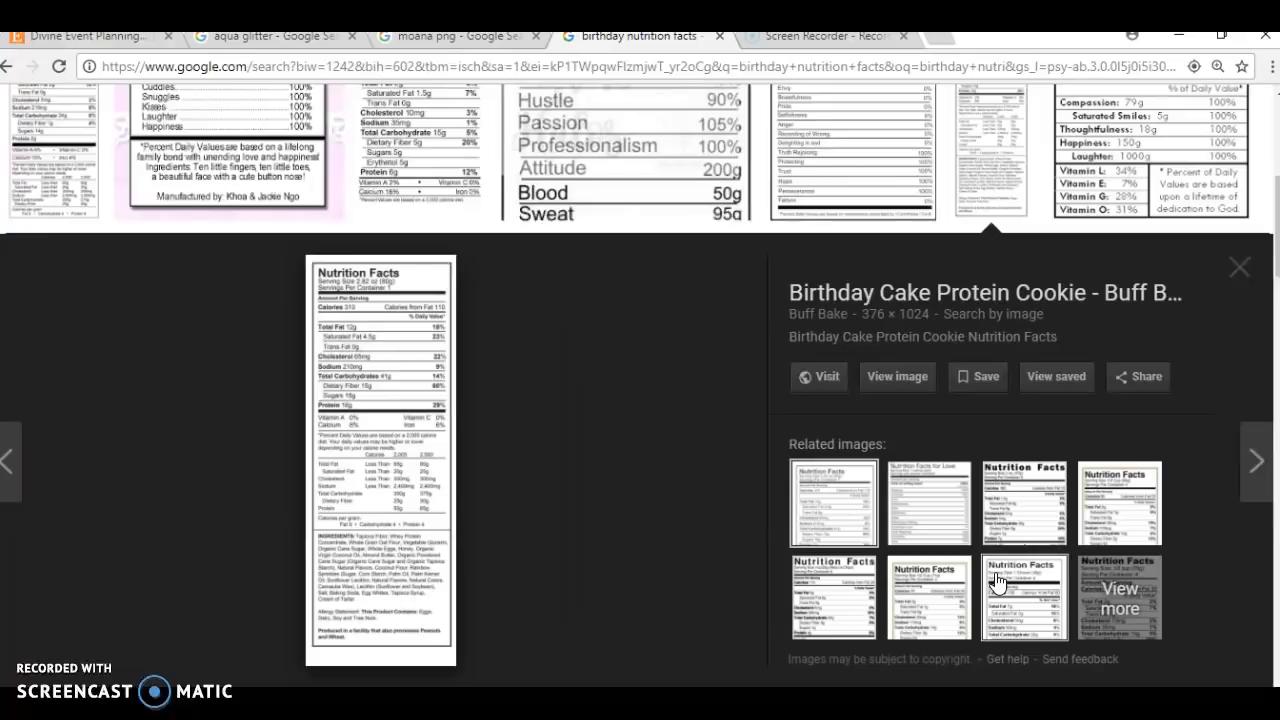
{"action": "key", "text": "Right"}
{"action": "key", "text": "Right"}
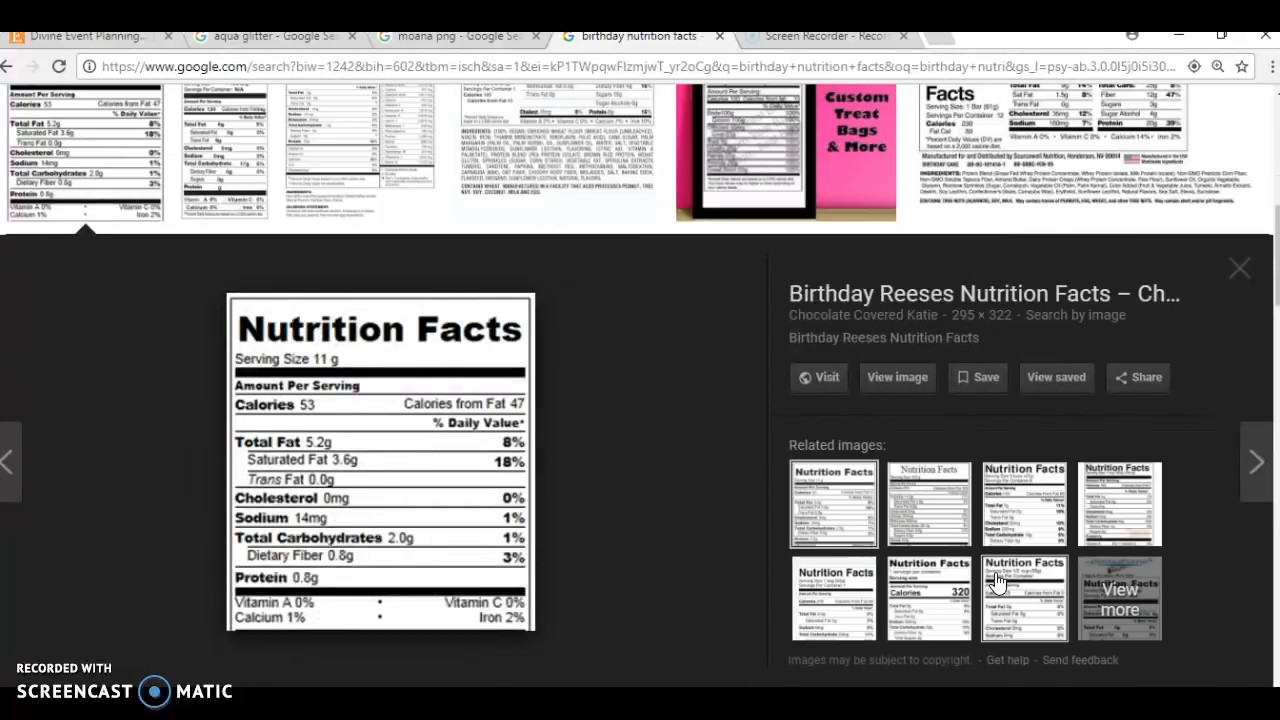
{"action": "key", "text": "Right"}
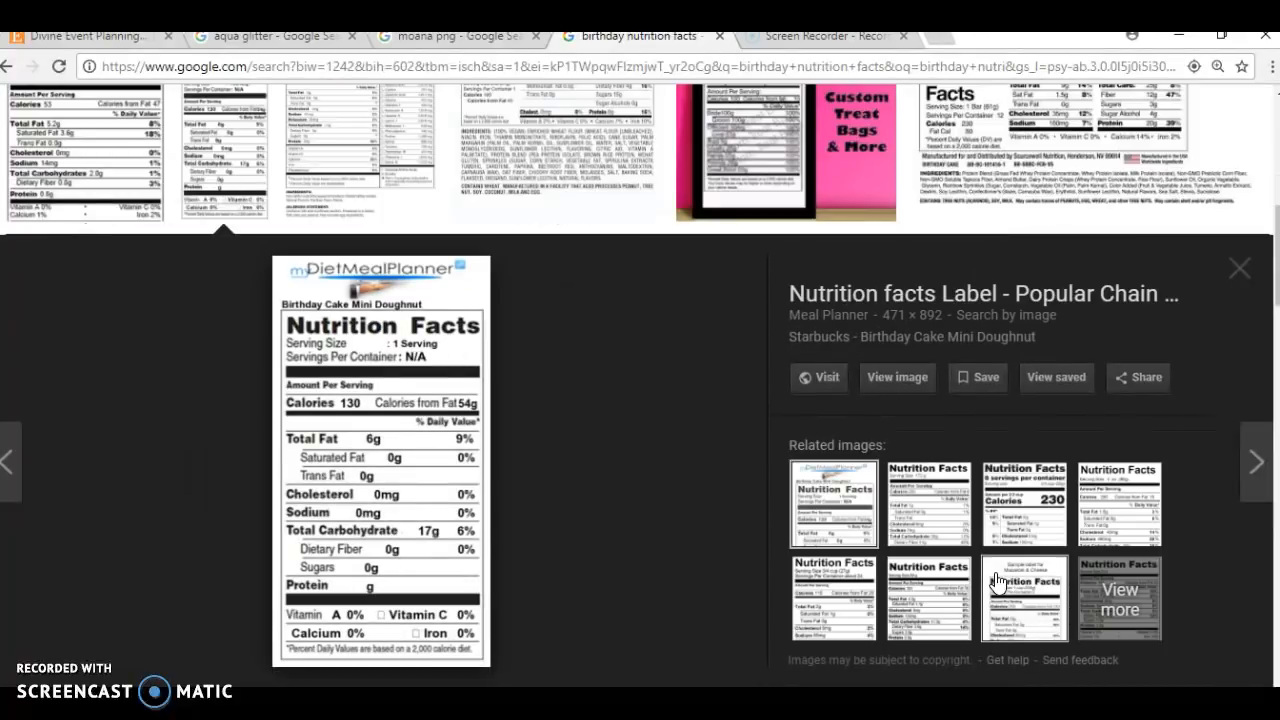
{"action": "key", "text": "Right"}
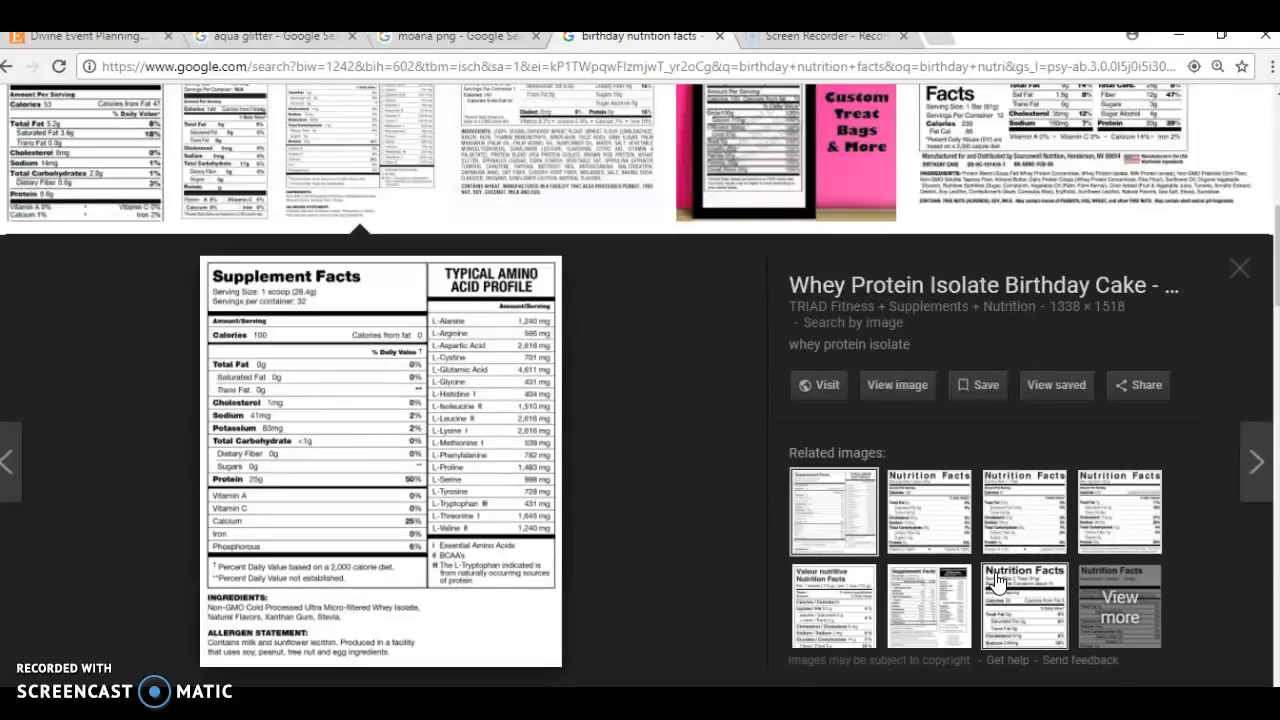
{"action": "key", "text": "Right"}
{"action": "key", "text": "Right"}
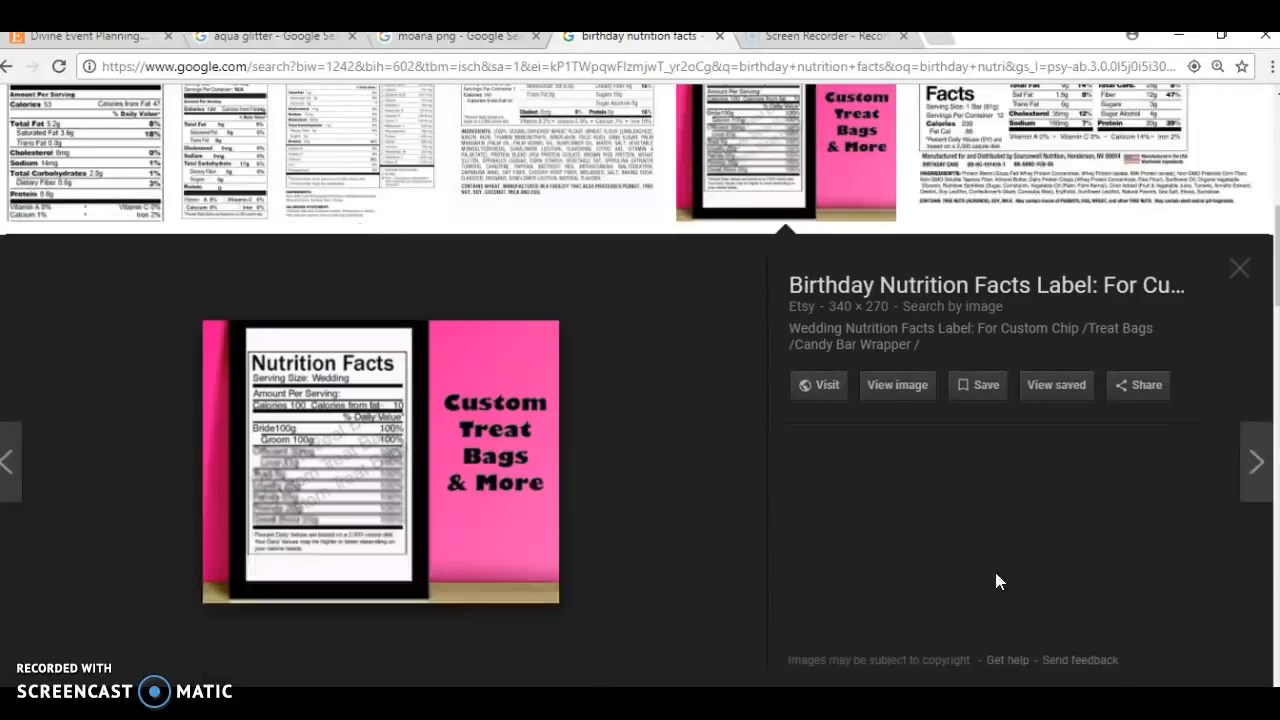
{"action": "key", "text": "Right"}
{"action": "key", "text": "Right"}
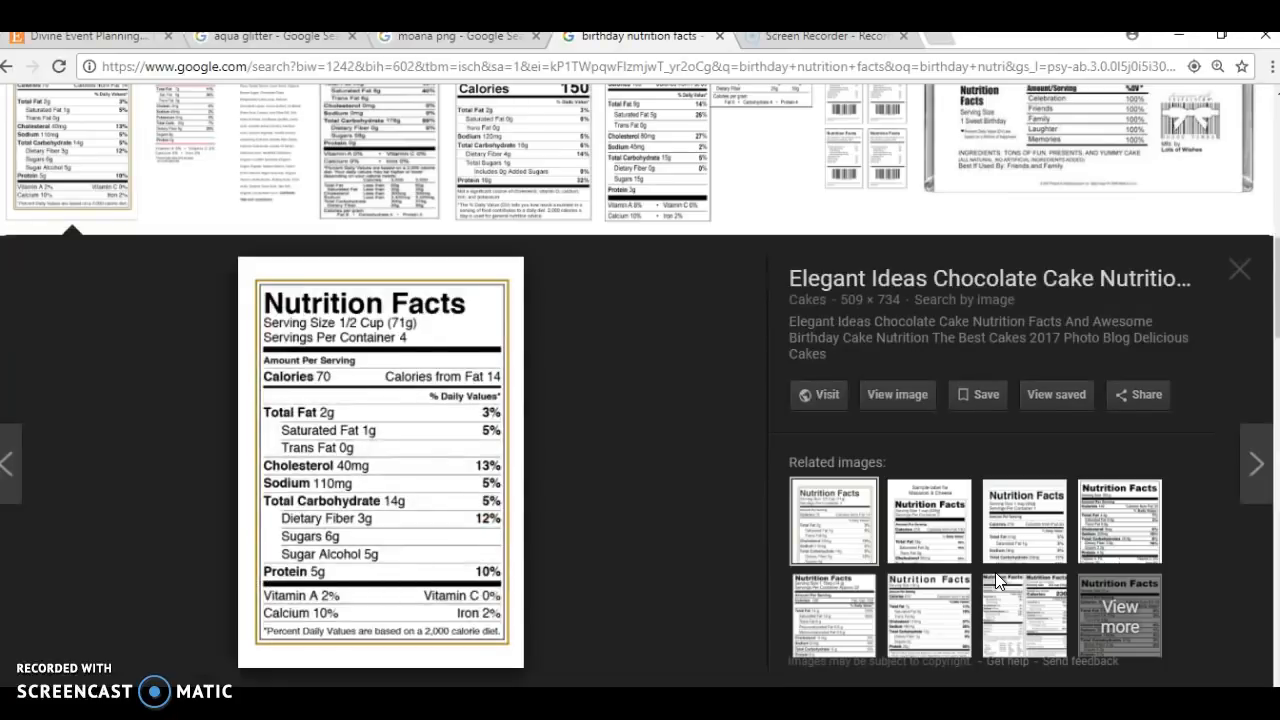
{"action": "key", "text": "Right"}
{"action": "key", "text": "Right"}
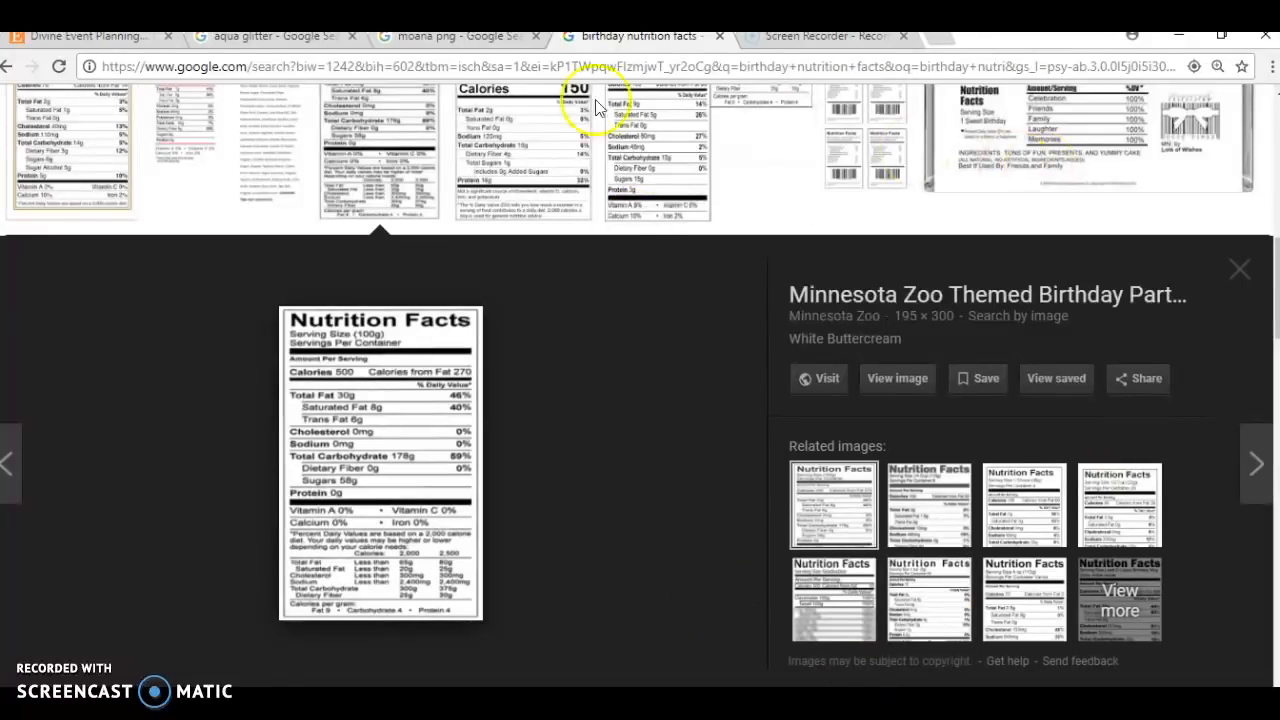
Return to the "aqua glitter" image search and preview alternative glitter backgrounds, including the blue-purple ombre, star and pale aqua ones.
{"action": "left_click", "coordinate": [256, 42]}
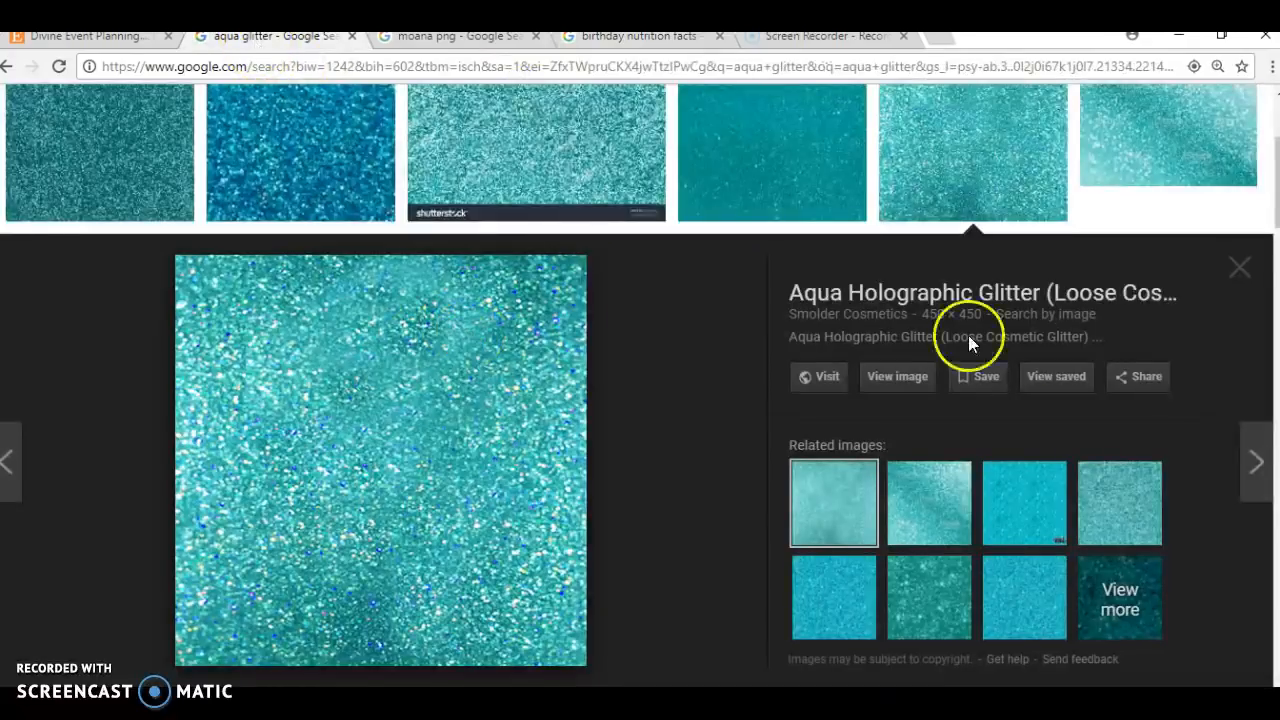
{"action": "scroll", "coordinate": [1268, 200], "scroll_direction": "up", "scroll_amount": 3}
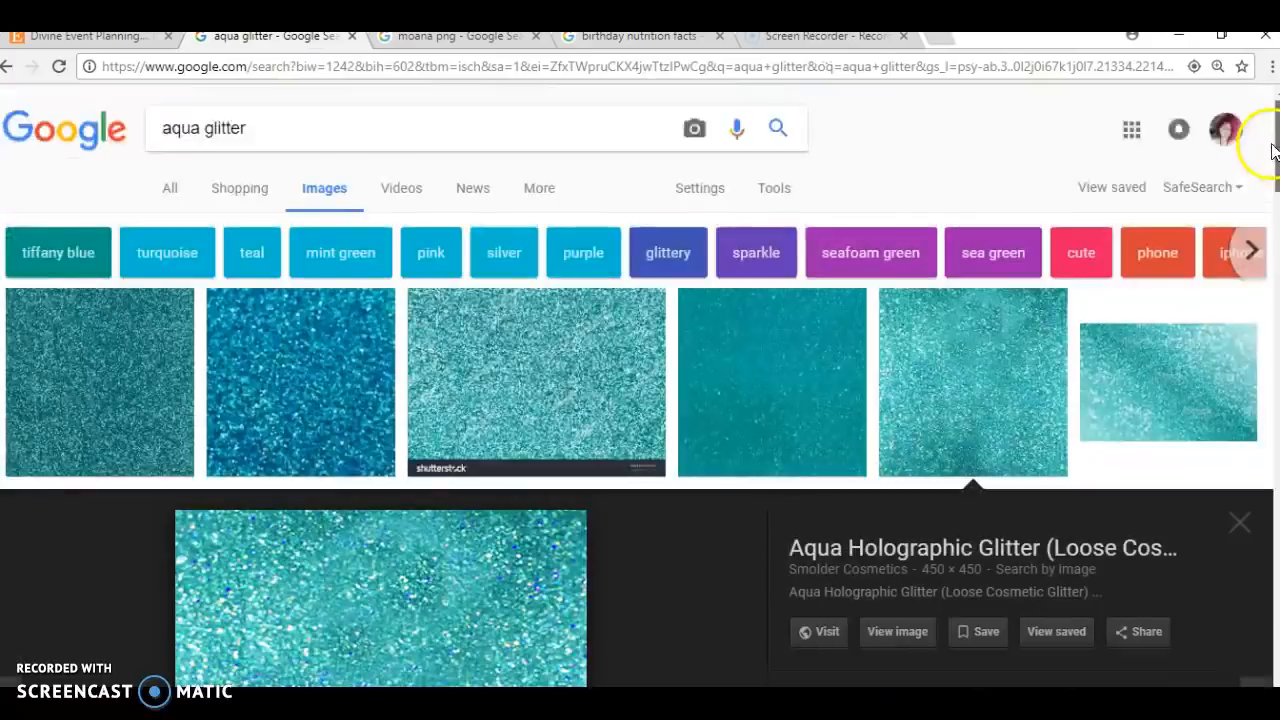
{"action": "scroll", "coordinate": [1265, 257], "scroll_direction": "down", "scroll_amount": 10}
{"action": "scroll", "coordinate": [1276, 316], "scroll_direction": "up", "scroll_amount": 2}
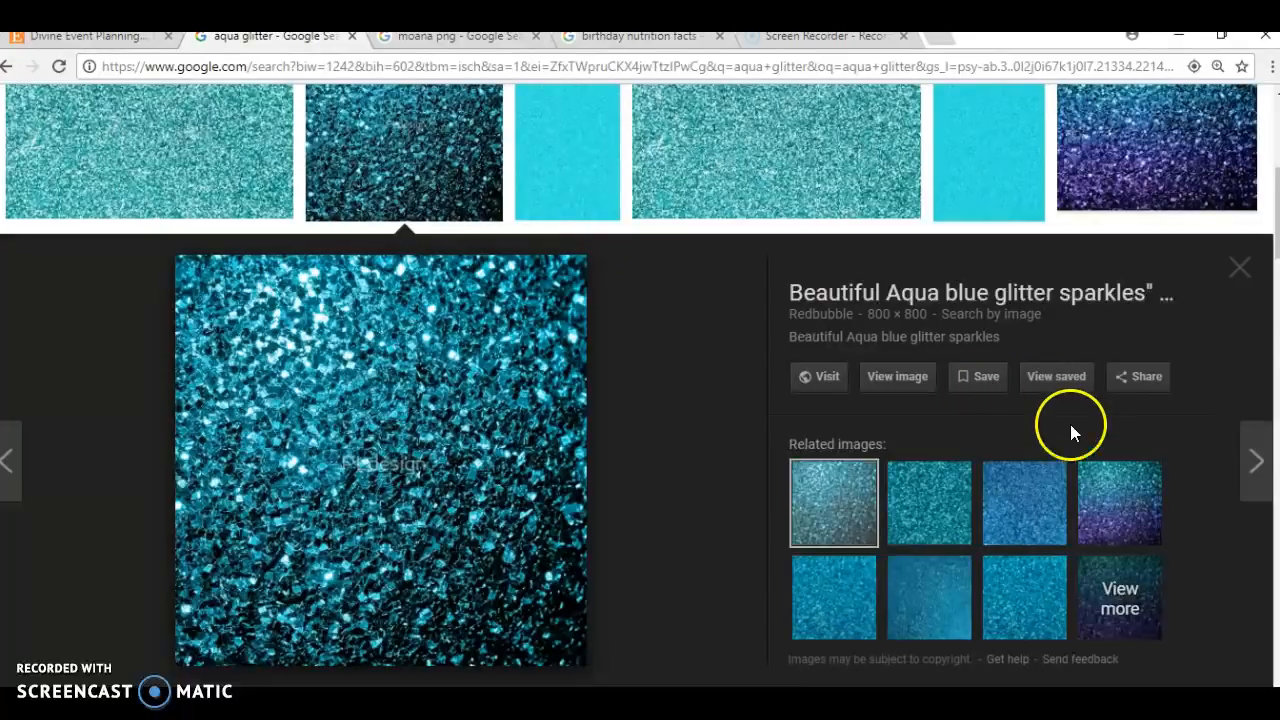
{"action": "left_click", "coordinate": [1099, 474]}
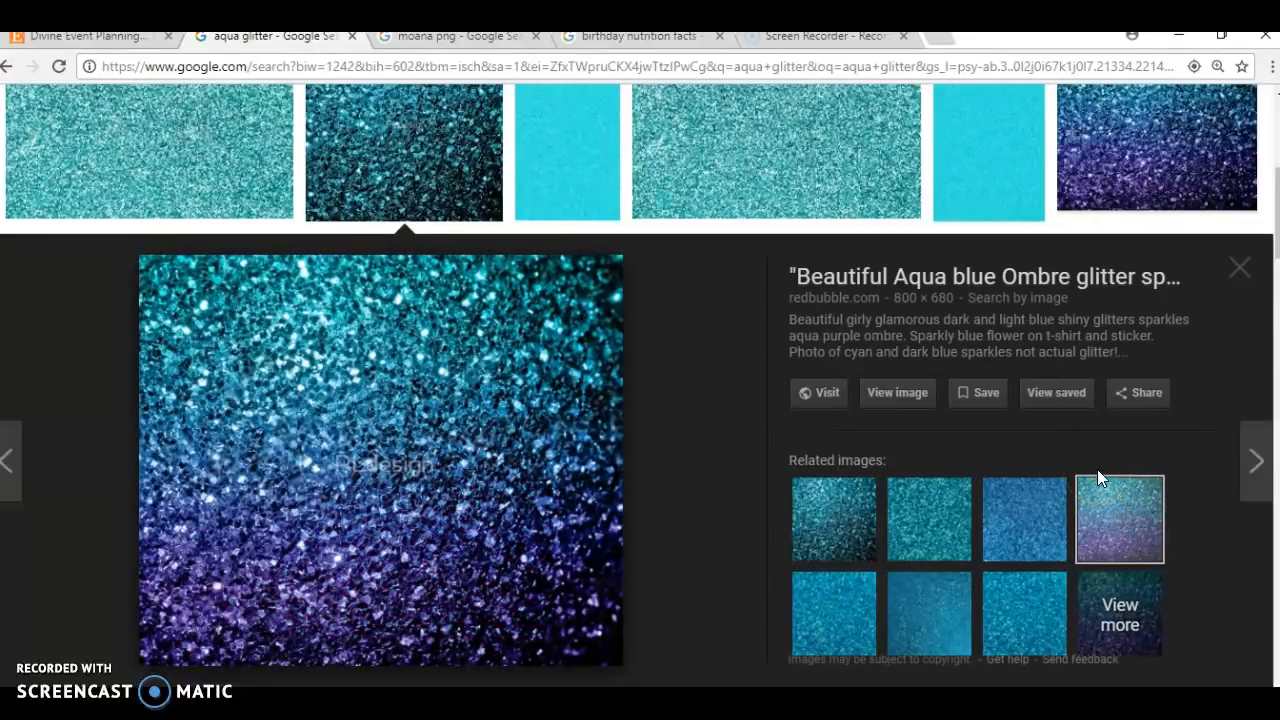
{"action": "left_click_drag", "start_coordinate": [1277, 246], "coordinate": [1277, 420]}
{"action": "left_click", "coordinate": [709, 200]}
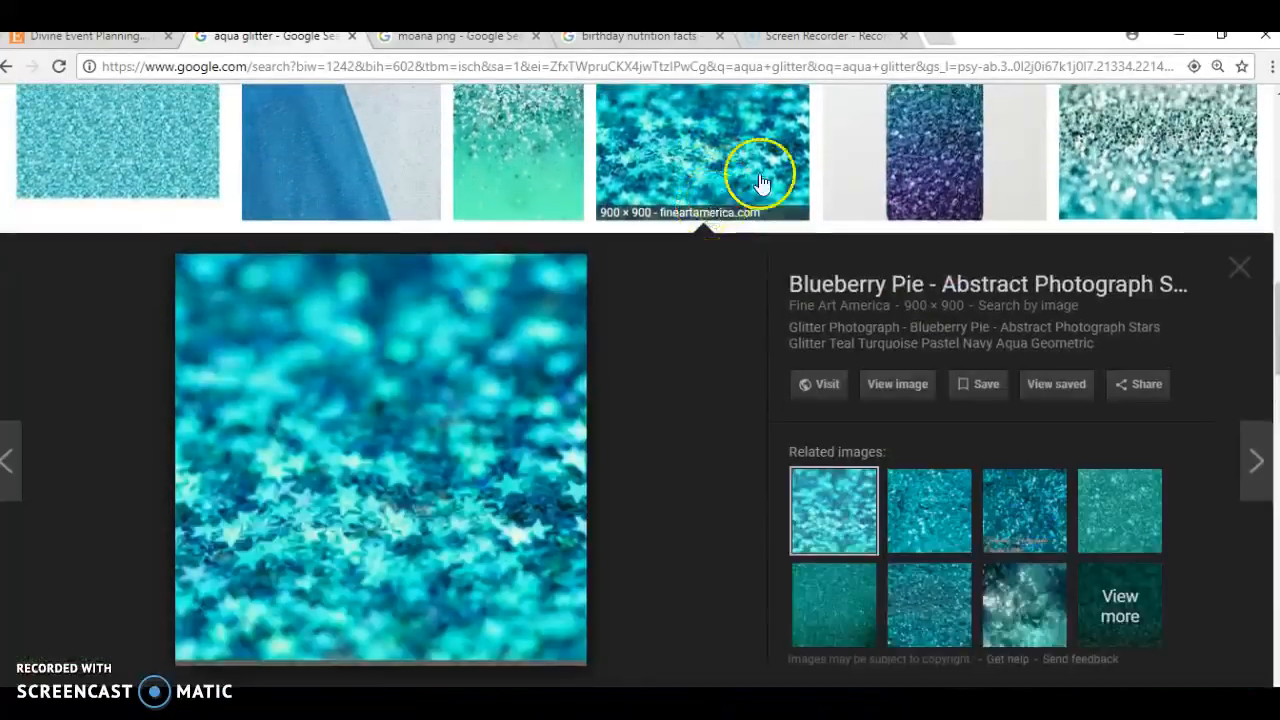
{"action": "left_click", "coordinate": [1118, 160]}
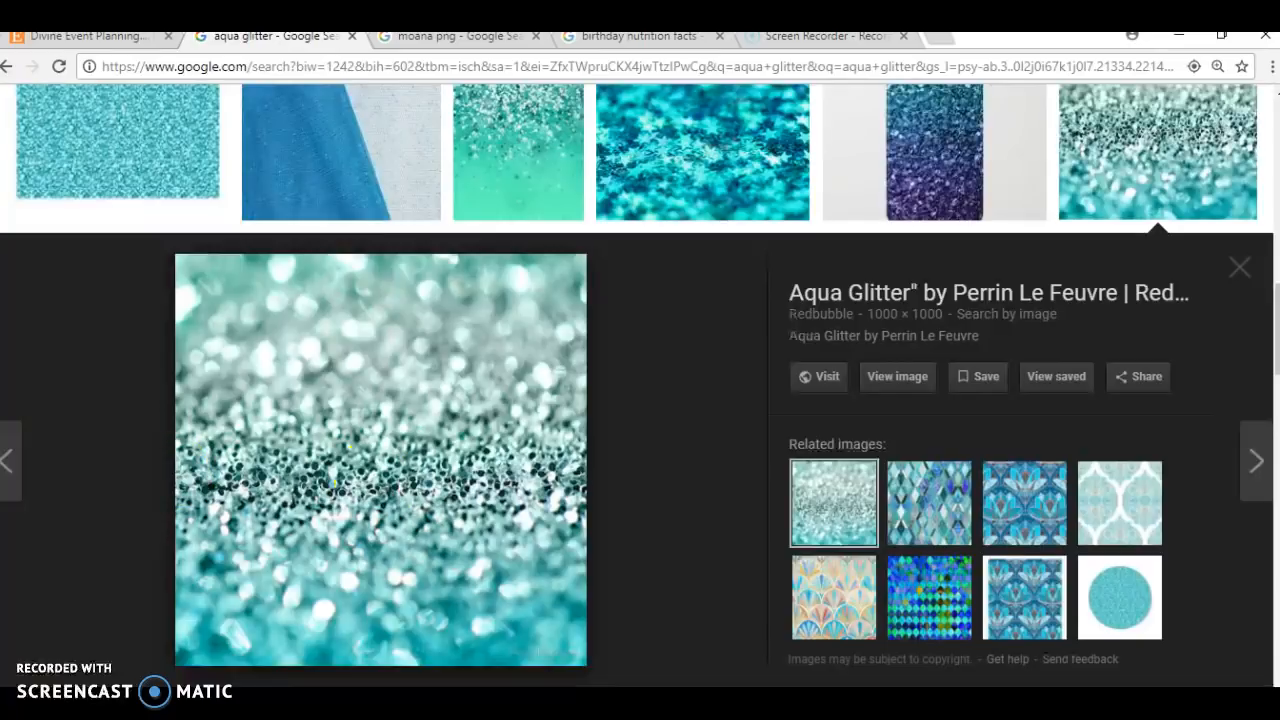
Switch to the moanachipbag.pub publication in Publisher to review the complete chip bag label.
{"action": "mouse_move", "coordinate": [759, 697]}
{"action": "left_click", "coordinate": [683, 659]}
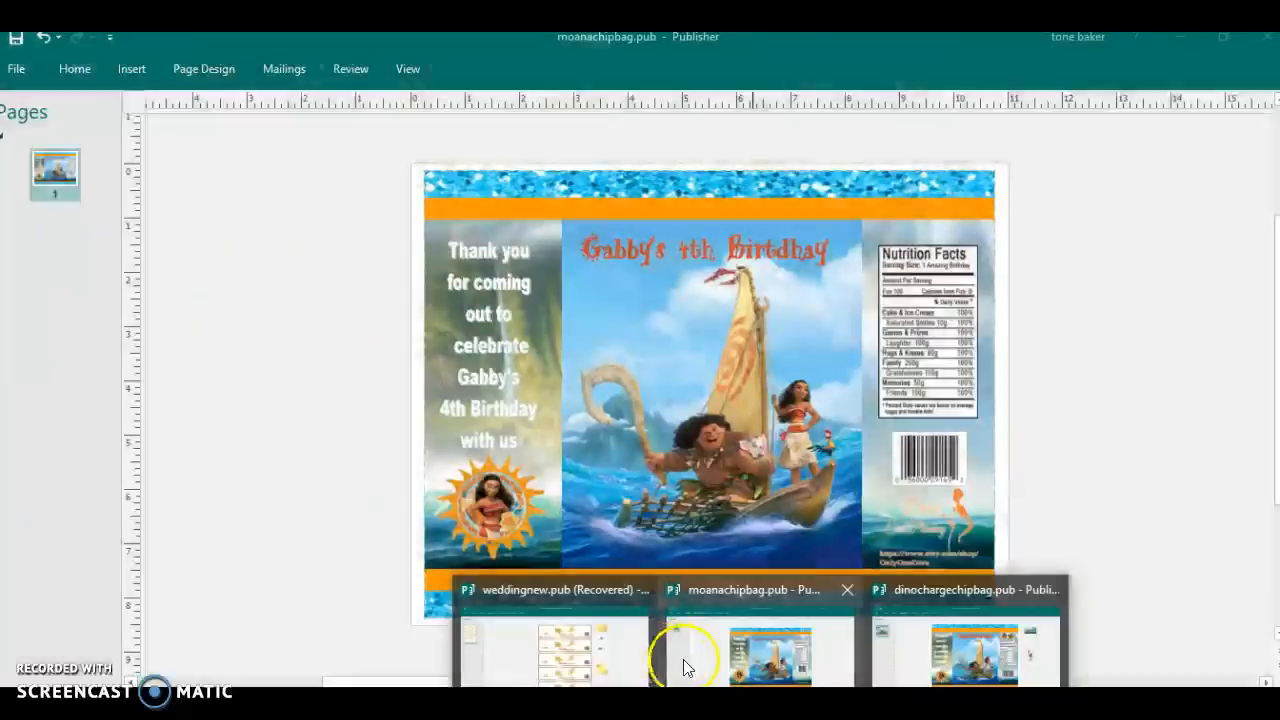
{"action": "left_click", "coordinate": [683, 659]}
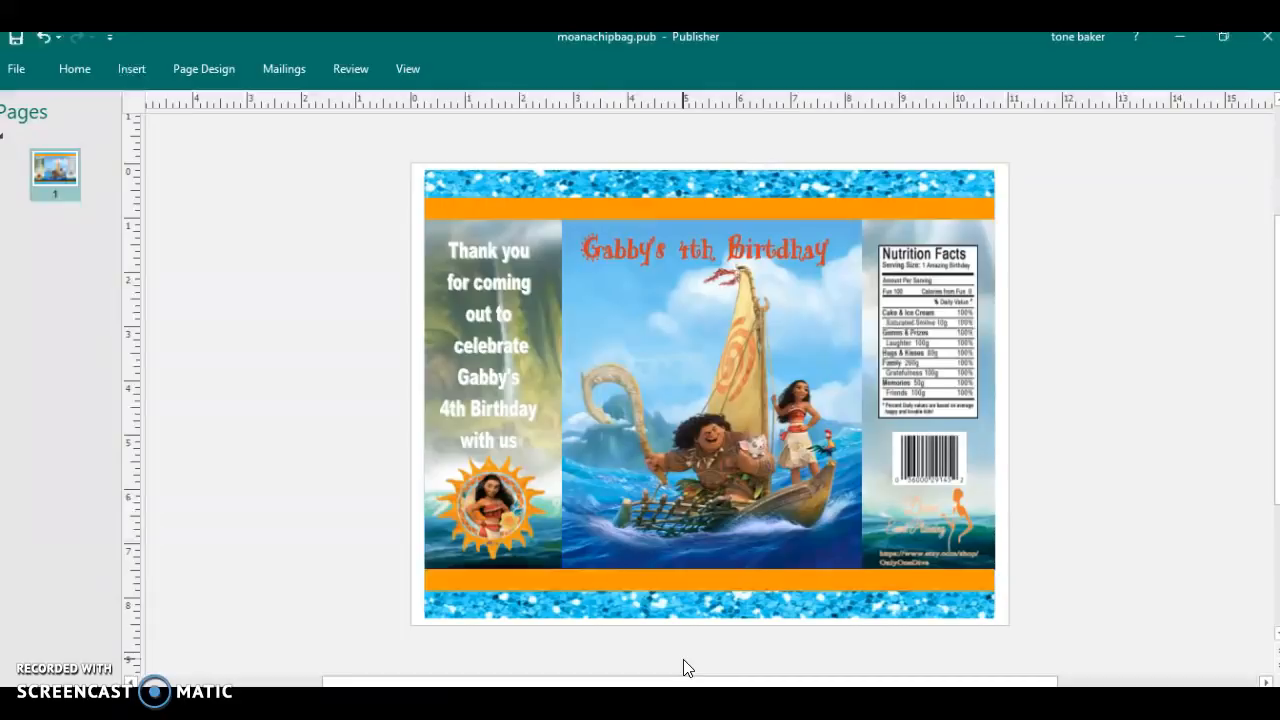
{"action": "left_click", "coordinate": [272, 640]}
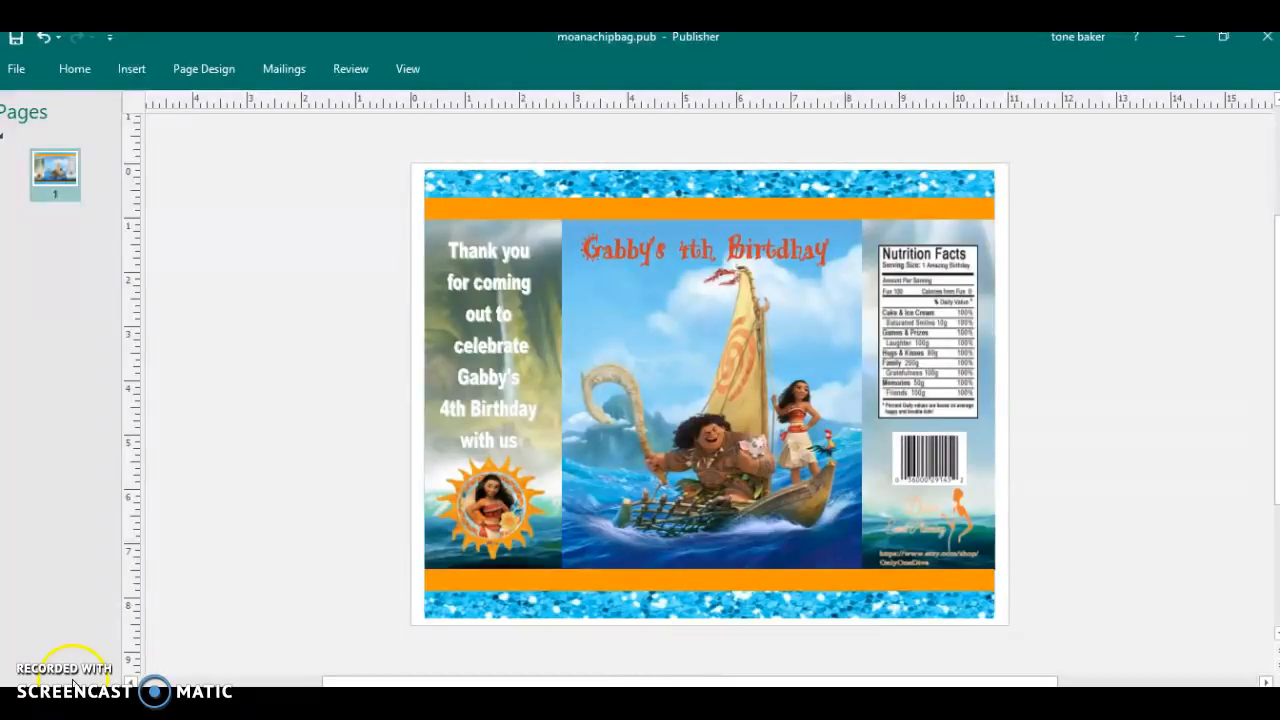